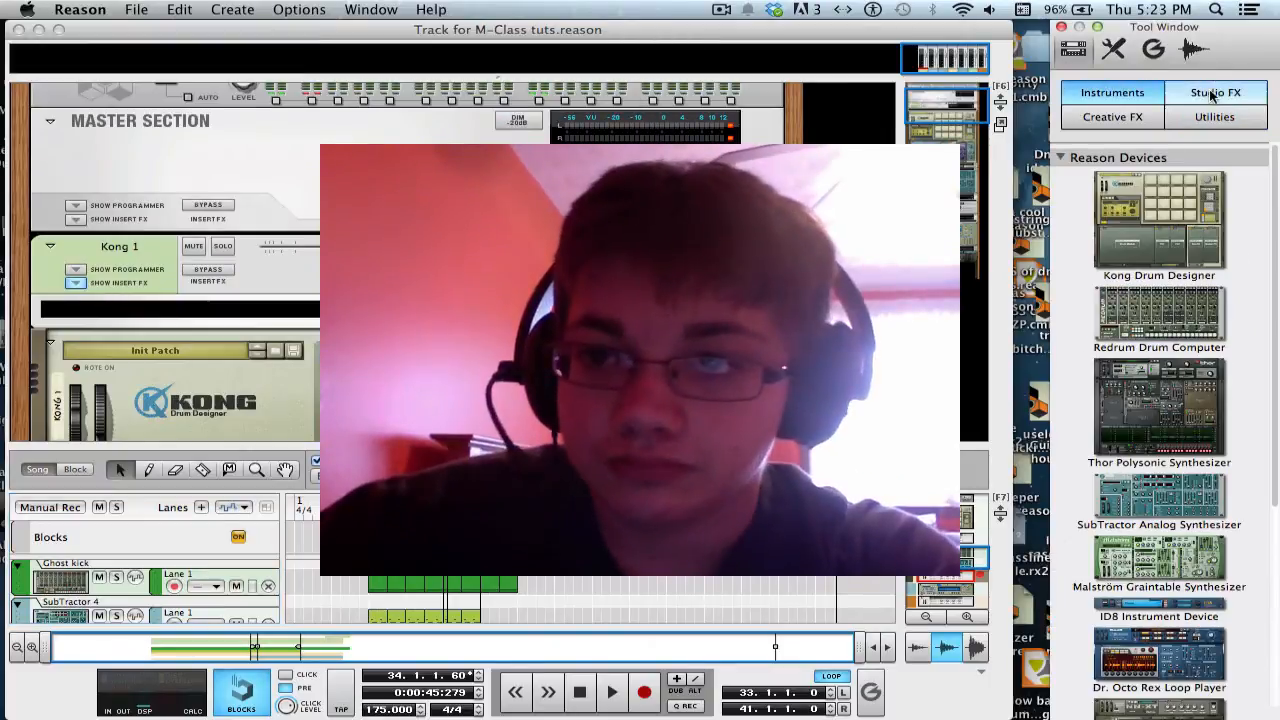
List the Studio FX devices and pick the MClass Equalizer
left_click(1213, 94)
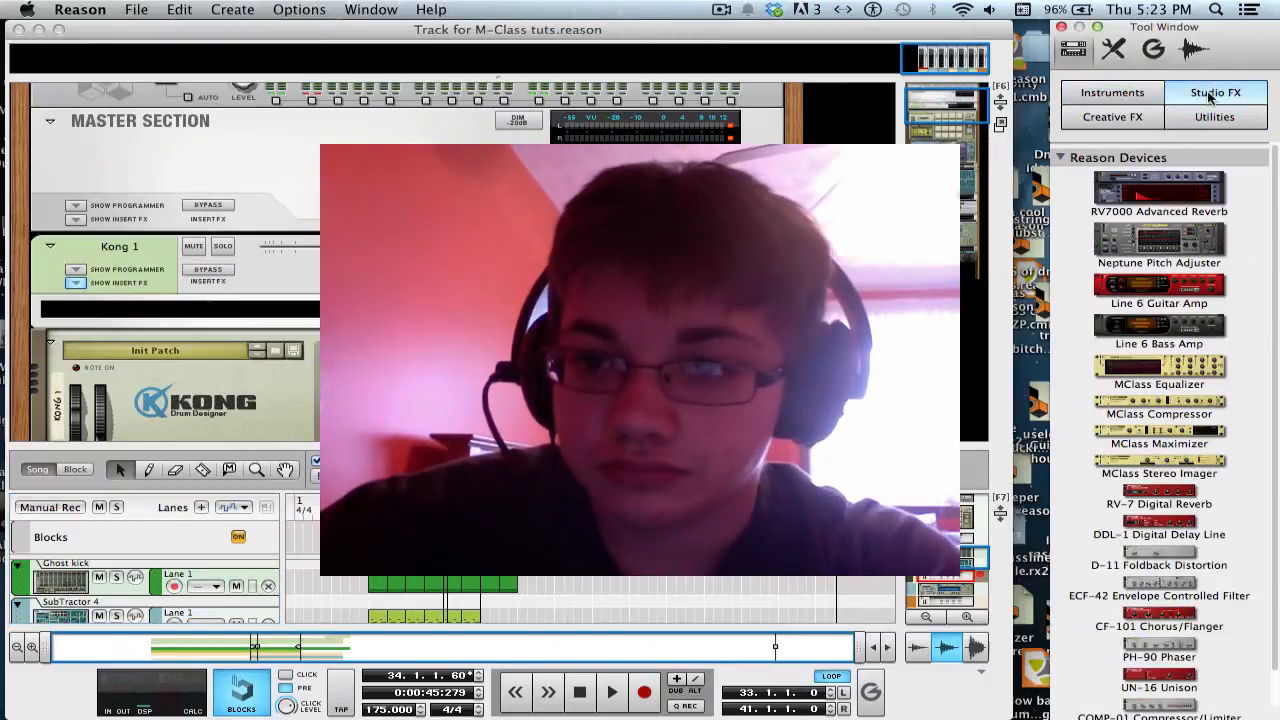
left_click(1182, 383)
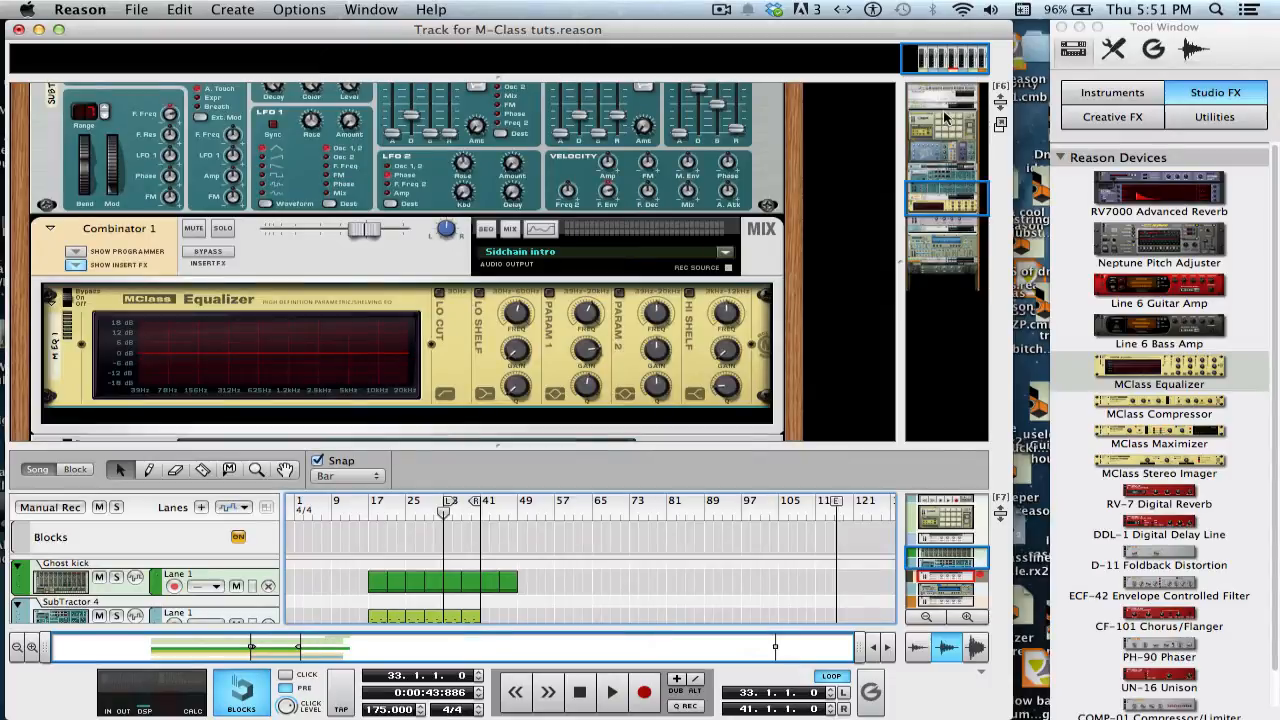
Play the loop starting at bar 33 to hear the Combinator 1 track among the other instruments
left_click_drag(944, 113, 935, 203)
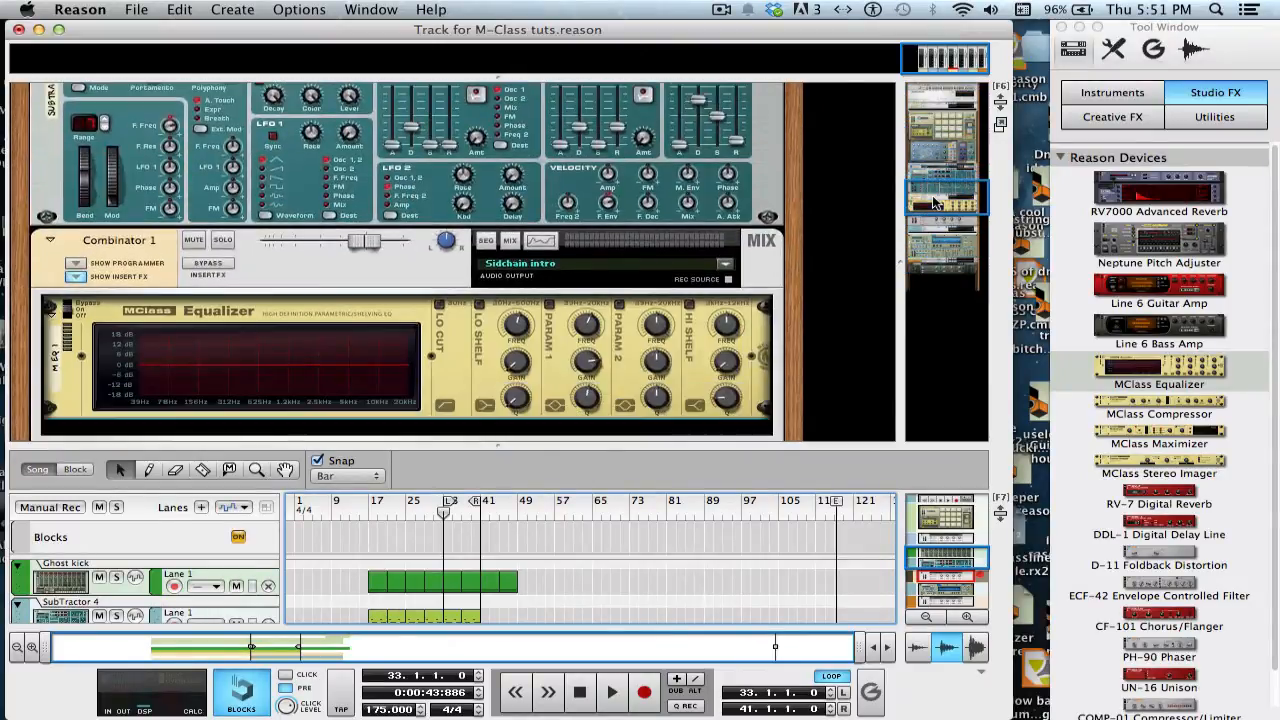
key("space")
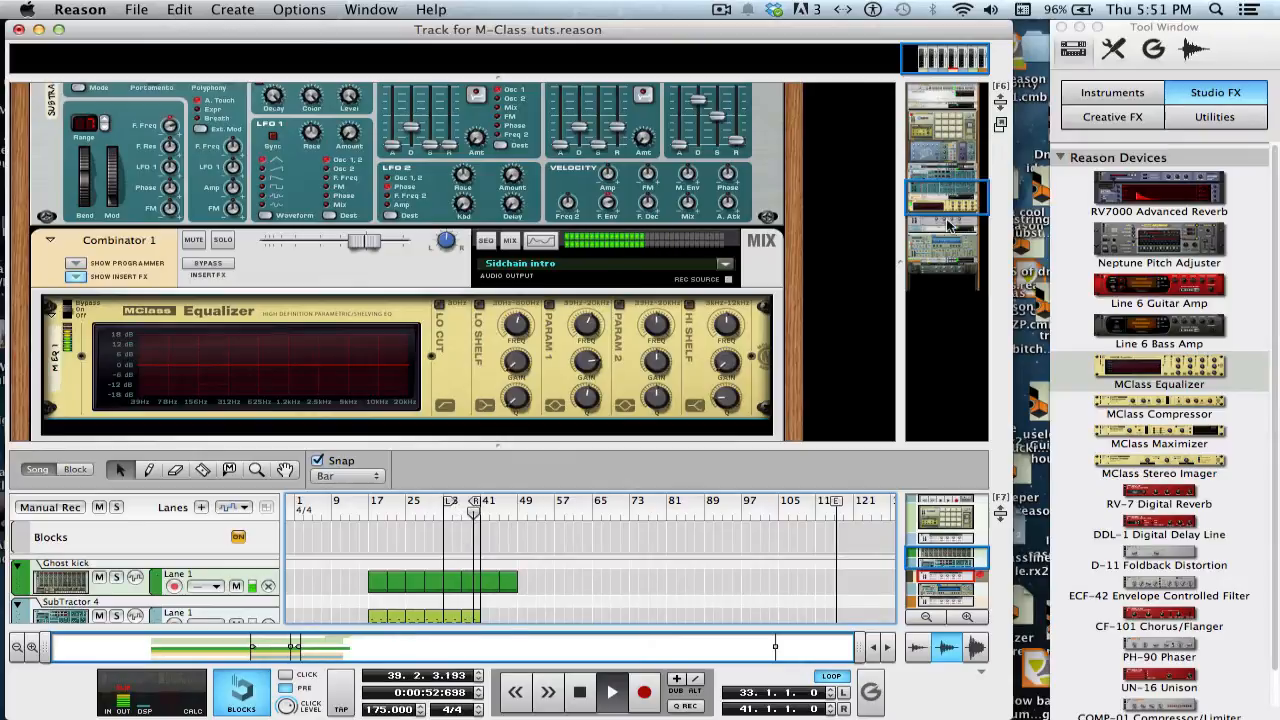
left_click_drag(935, 203, 950, 229)
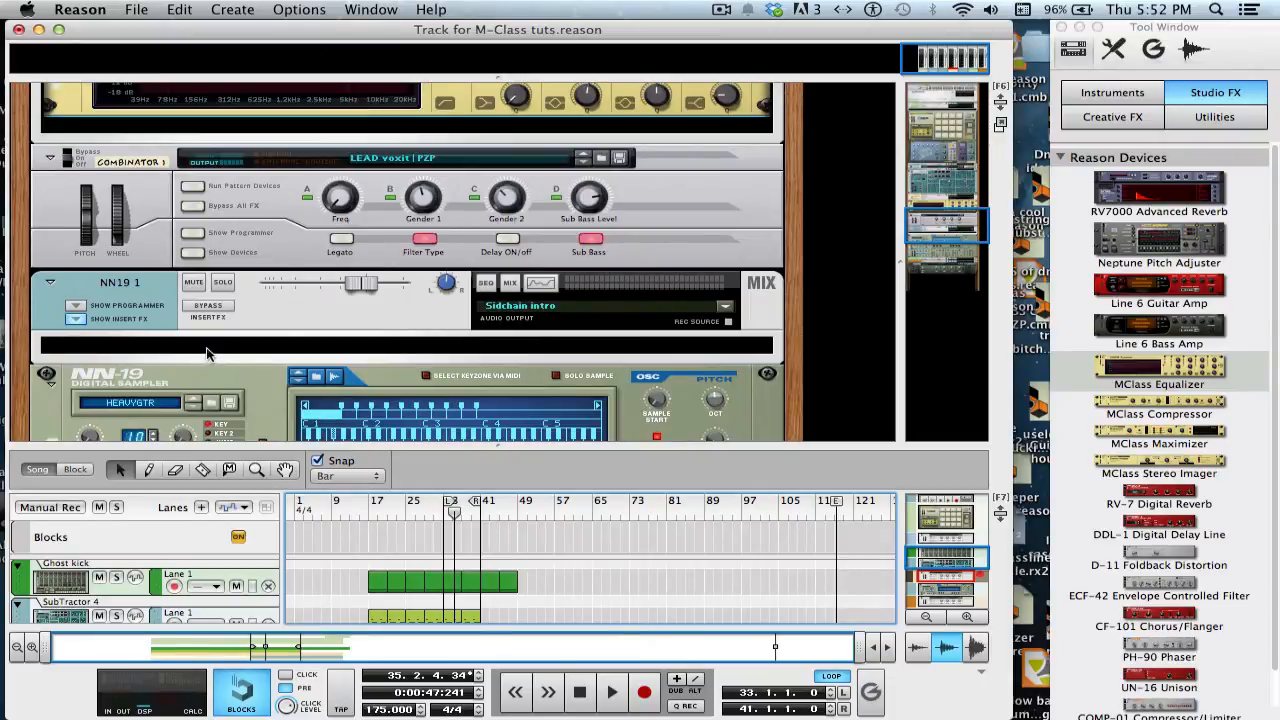
Delete the MClass Equalizer from Combinator 1's insert effects and add a fresh MClass Equalizer in its place
left_click_drag(966, 232, 966, 217)
left_click(757, 203)
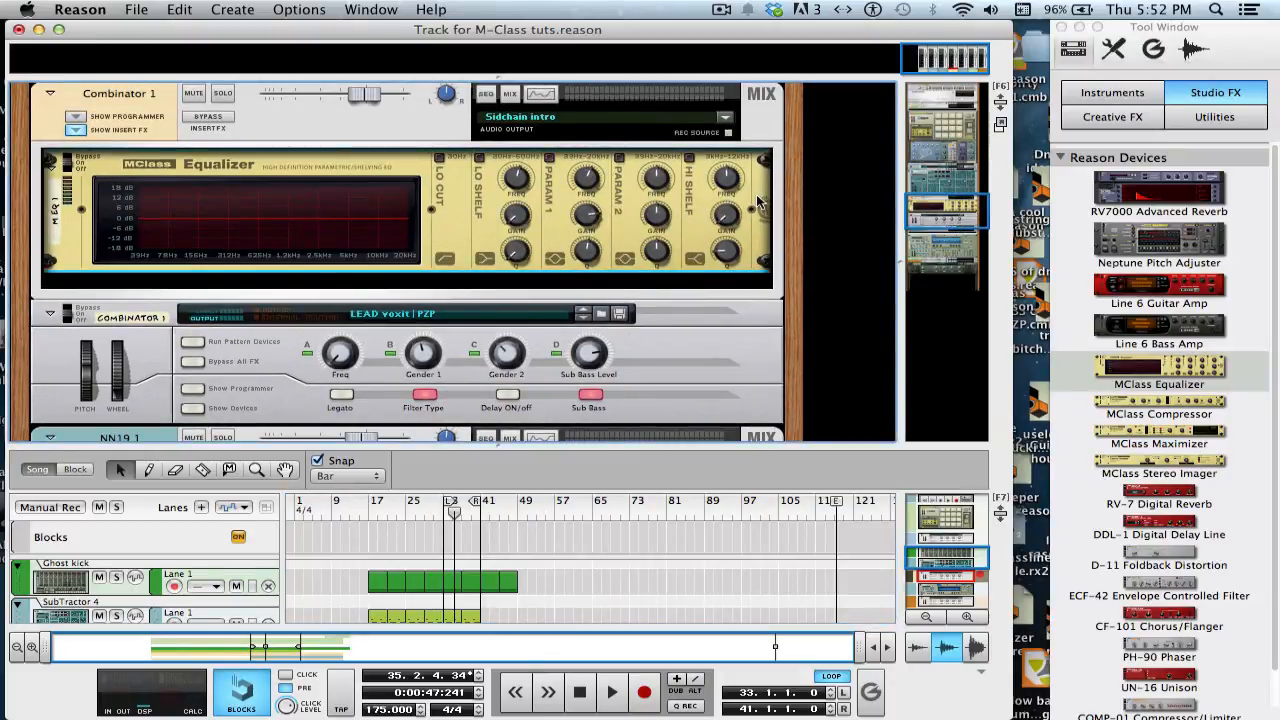
key("BackSpace")
key("Return")
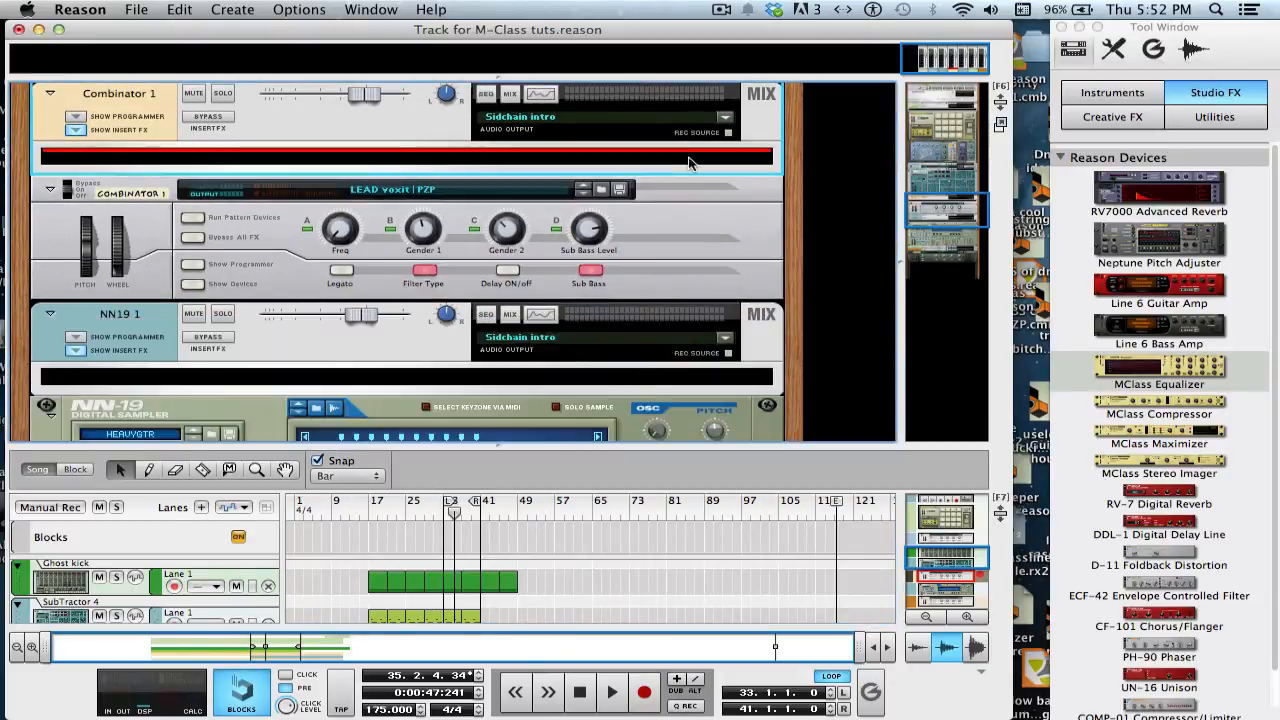
double_click(1192, 368)
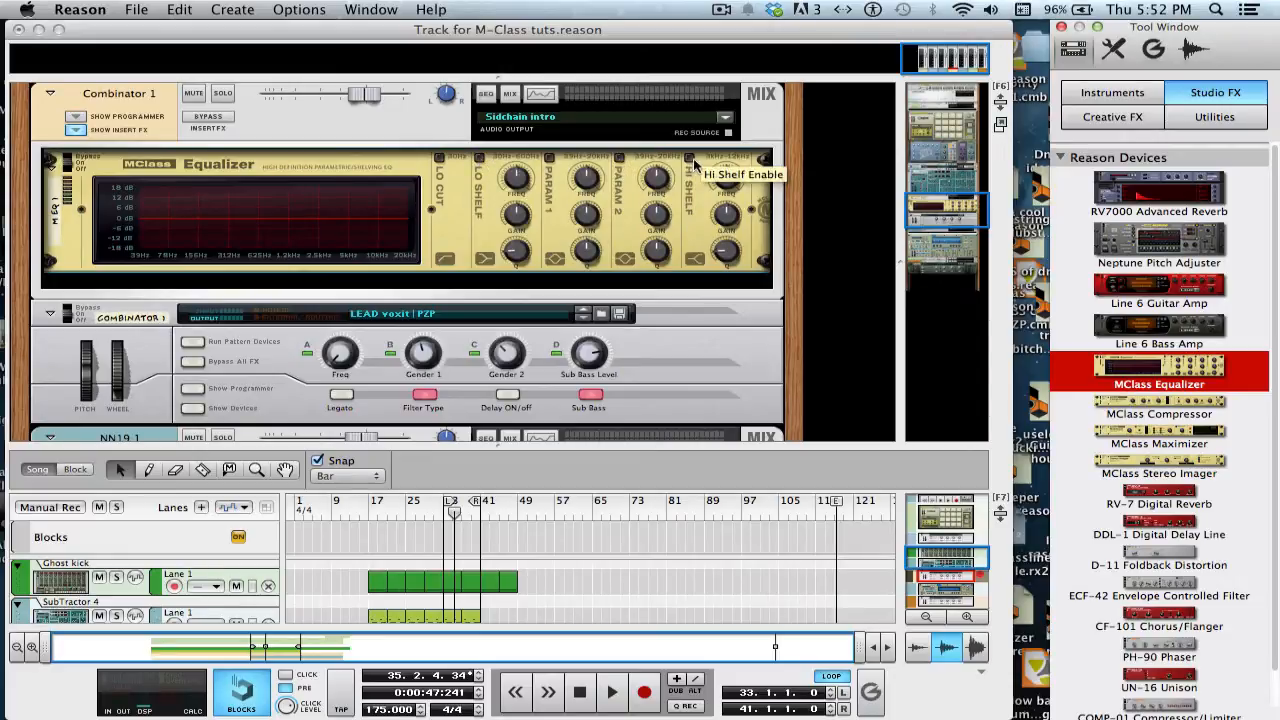
Try a narrow Parametric 1 boost around 1.2 kHz on the equalizer, adjusting its Q, and switch the band off again
left_click(552, 161)
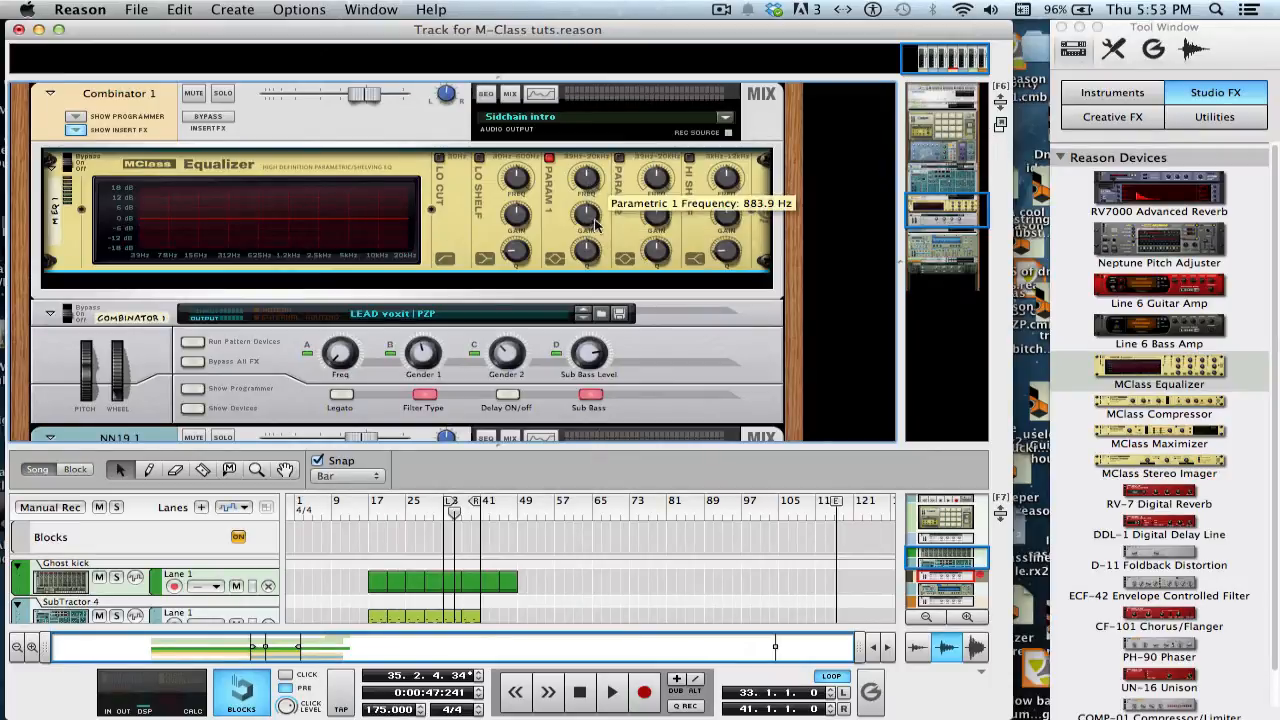
mouse_move(589, 192)
left_mouse_down()
mouse_move(587, 179)
mouse_move(583, 213)
mouse_move(585, 177)
mouse_move(594, 209)
mouse_move(584, 161)
mouse_move(586, 196)
mouse_move(582, 176)
left_mouse_up()
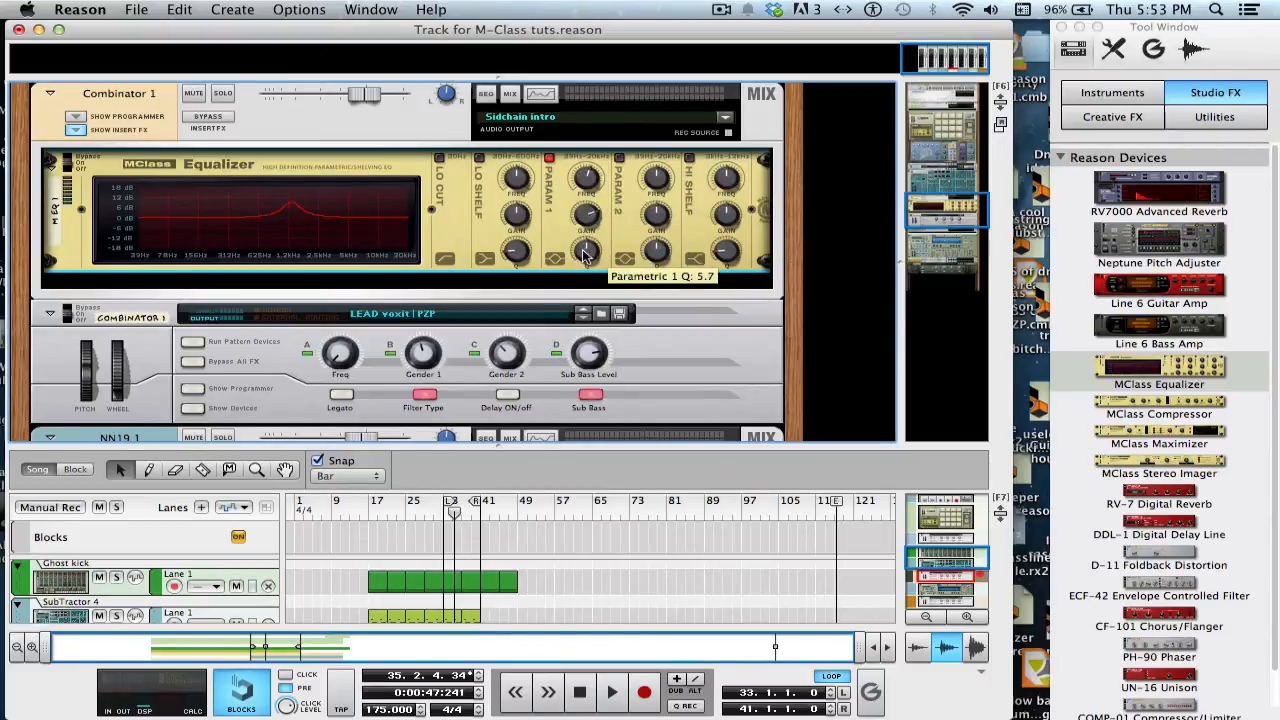
left_click_drag(585, 256, 586, 210)
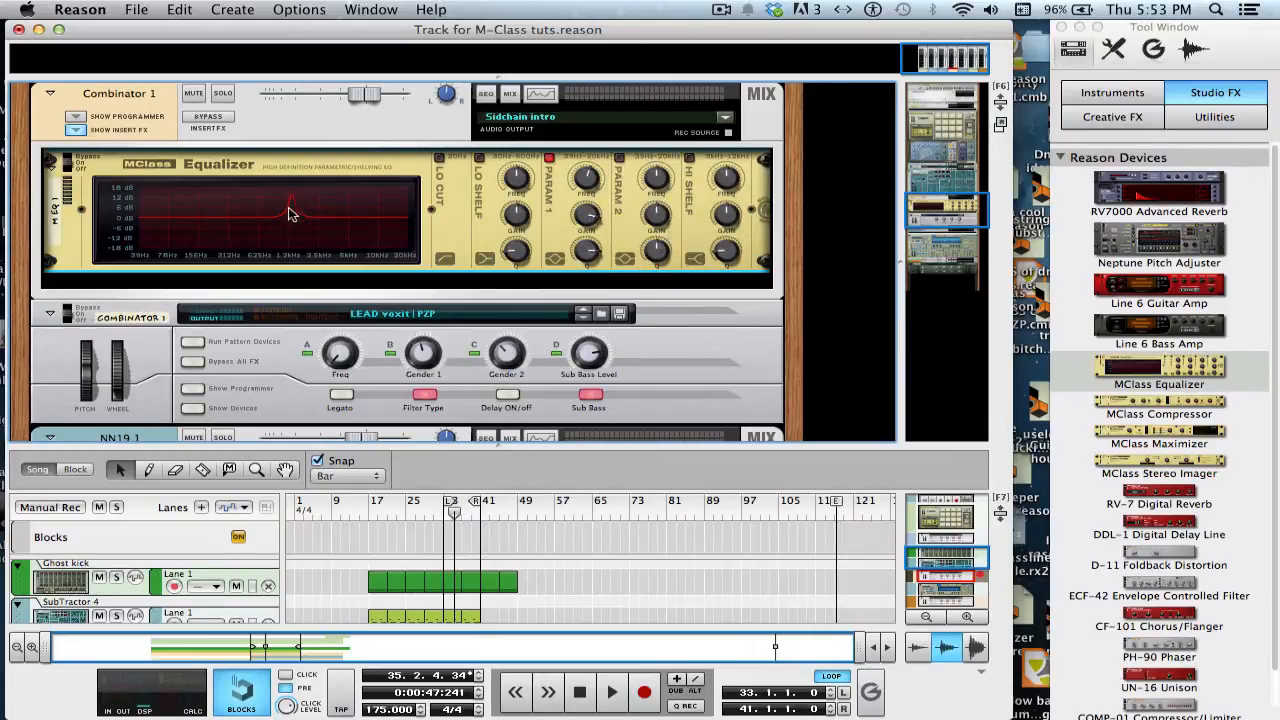
mouse_move(590, 256)
left_mouse_down()
mouse_move(582, 226)
mouse_move(590, 315)
mouse_move(578, 258)
left_mouse_up()
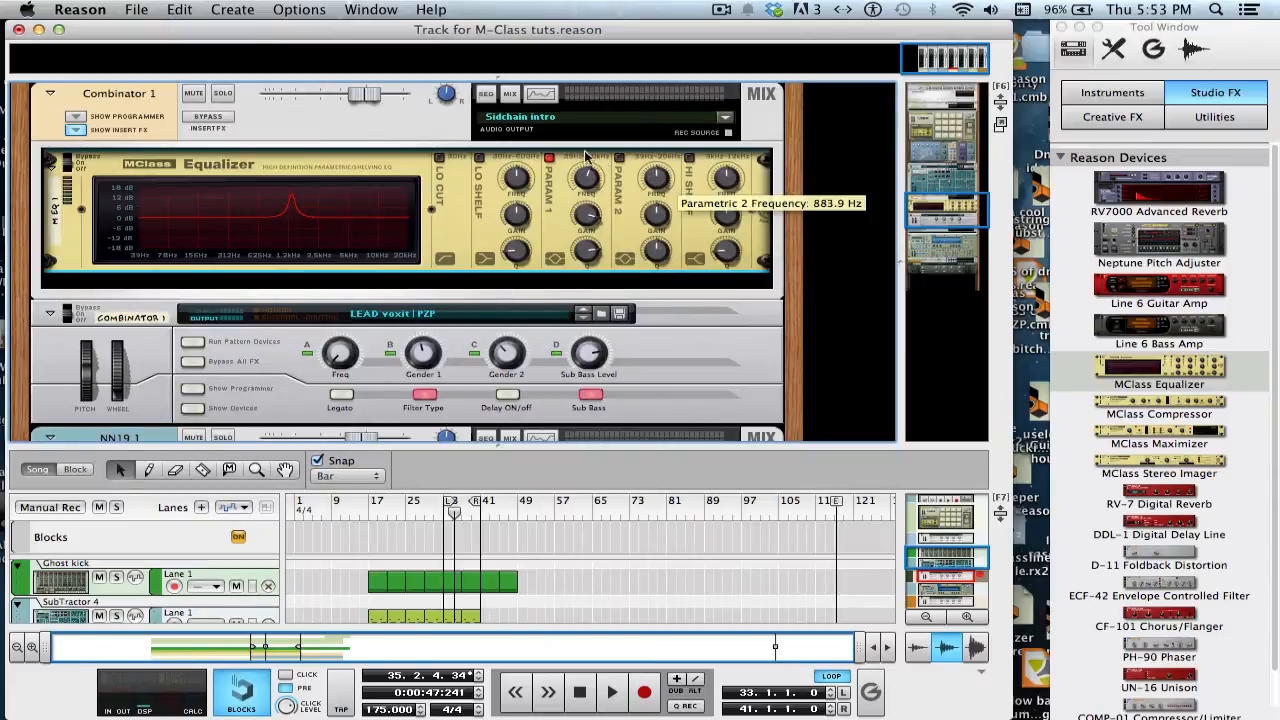
left_click(549, 160)
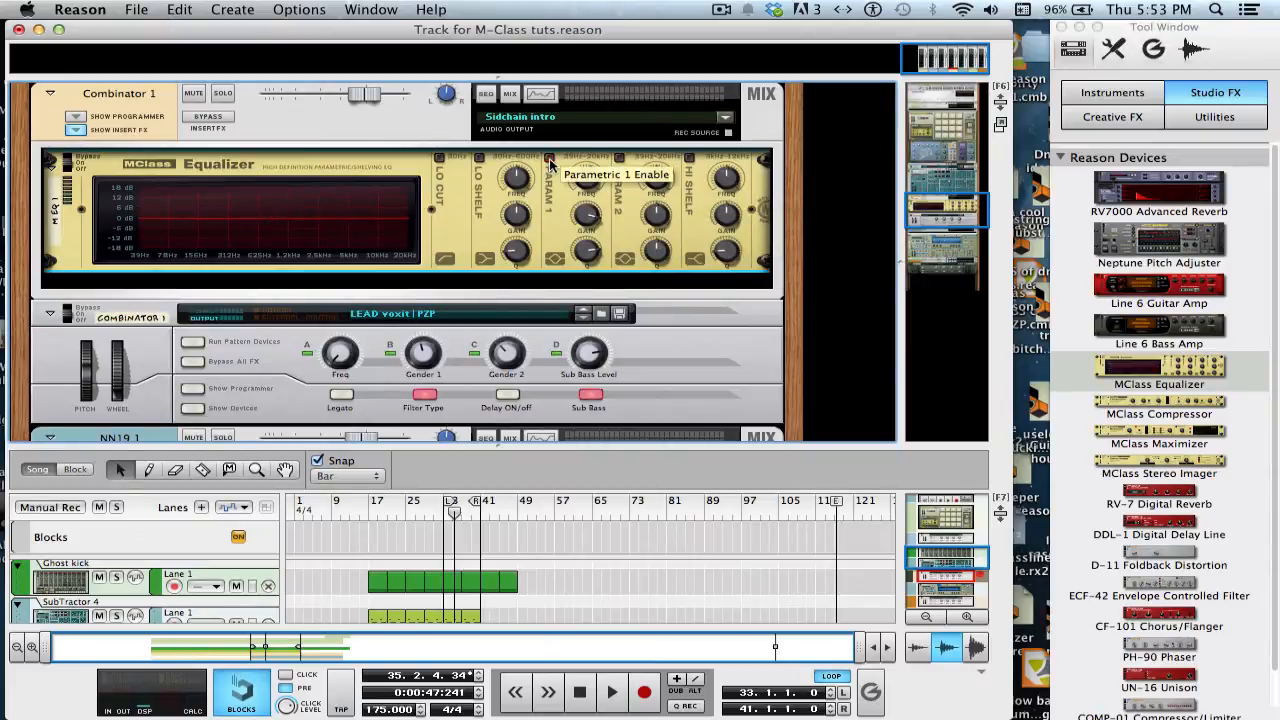
Try a Low Shelf cut on the equalizer with different frequency and Q settings, and switch the band off again
left_click(482, 159)
left_click(690, 159)
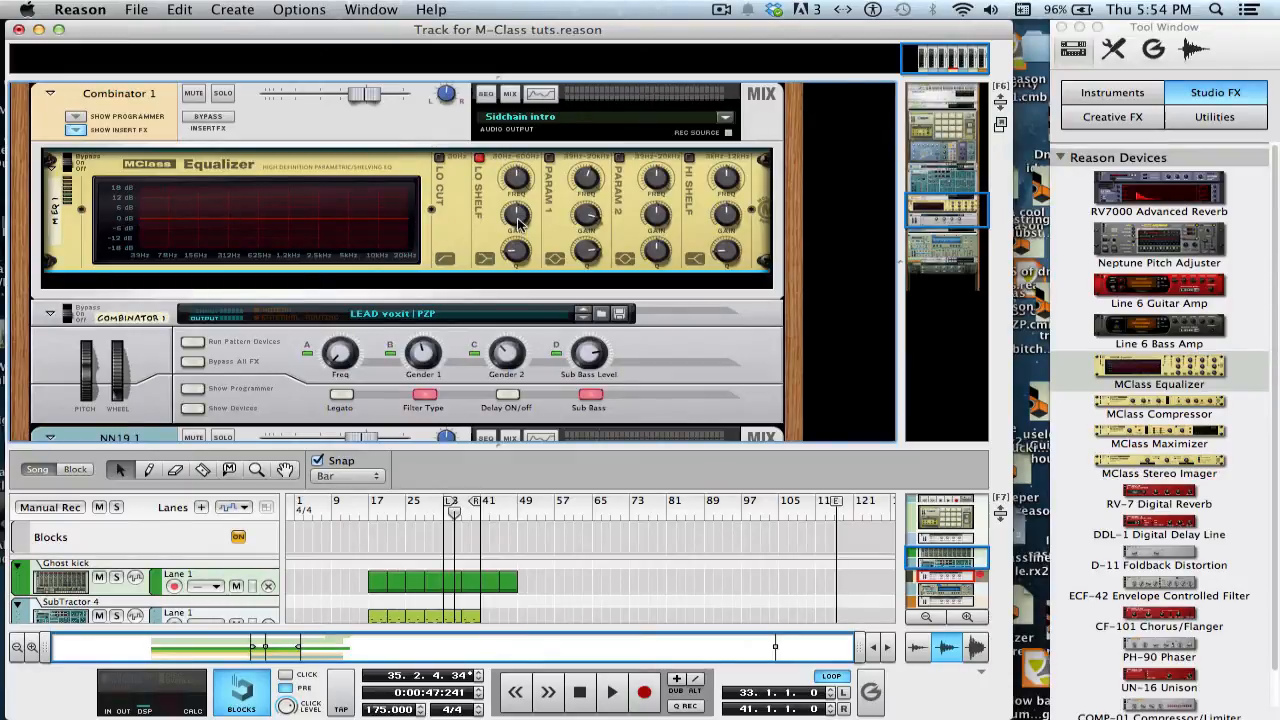
mouse_move(517, 223)
left_click_drag(517, 223, 522, 270)
mouse_move(515, 180)
left_mouse_down()
mouse_move(514, 150)
mouse_move(512, 171)
left_mouse_up()
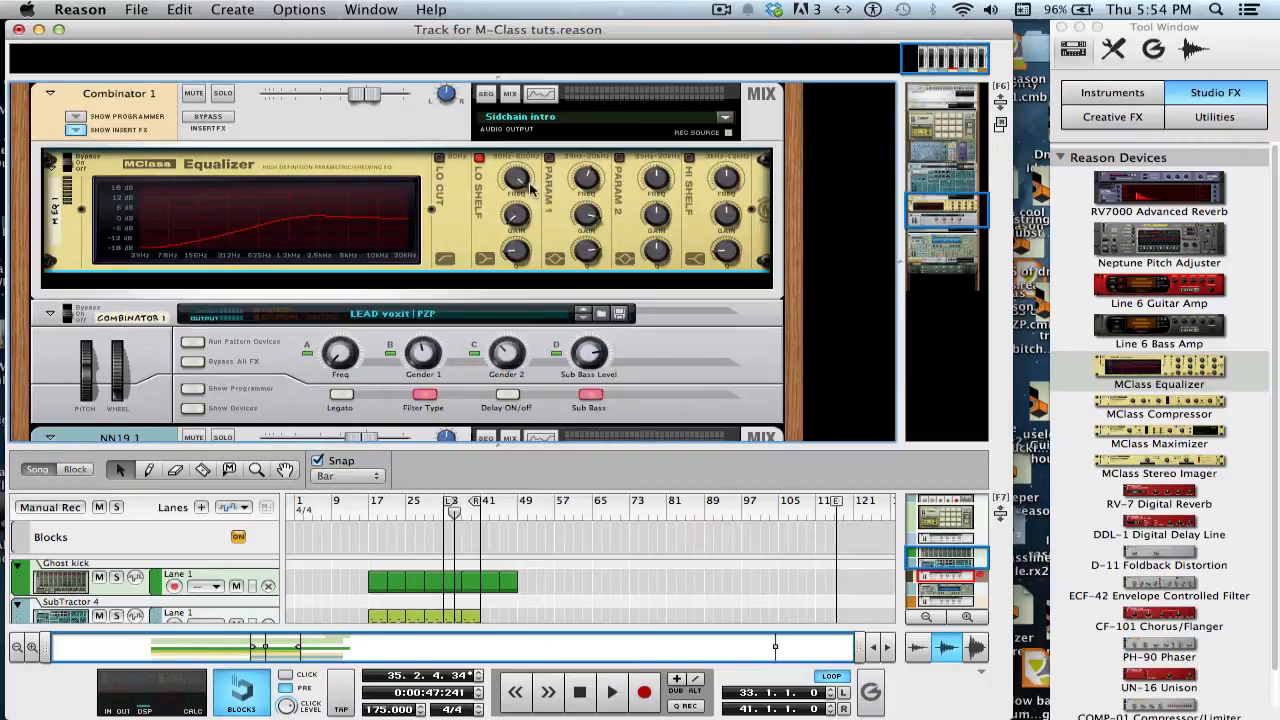
left_click_drag(519, 180, 518, 150)
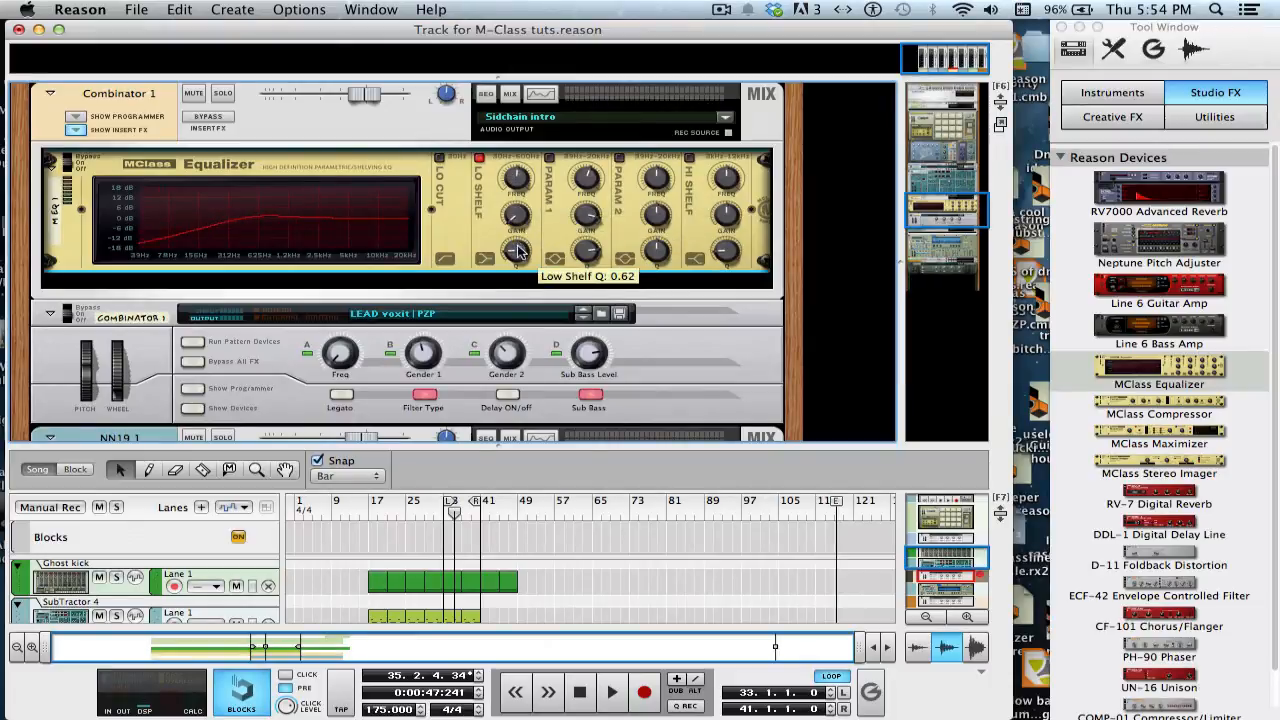
left_click_drag(518, 250, 499, 180)
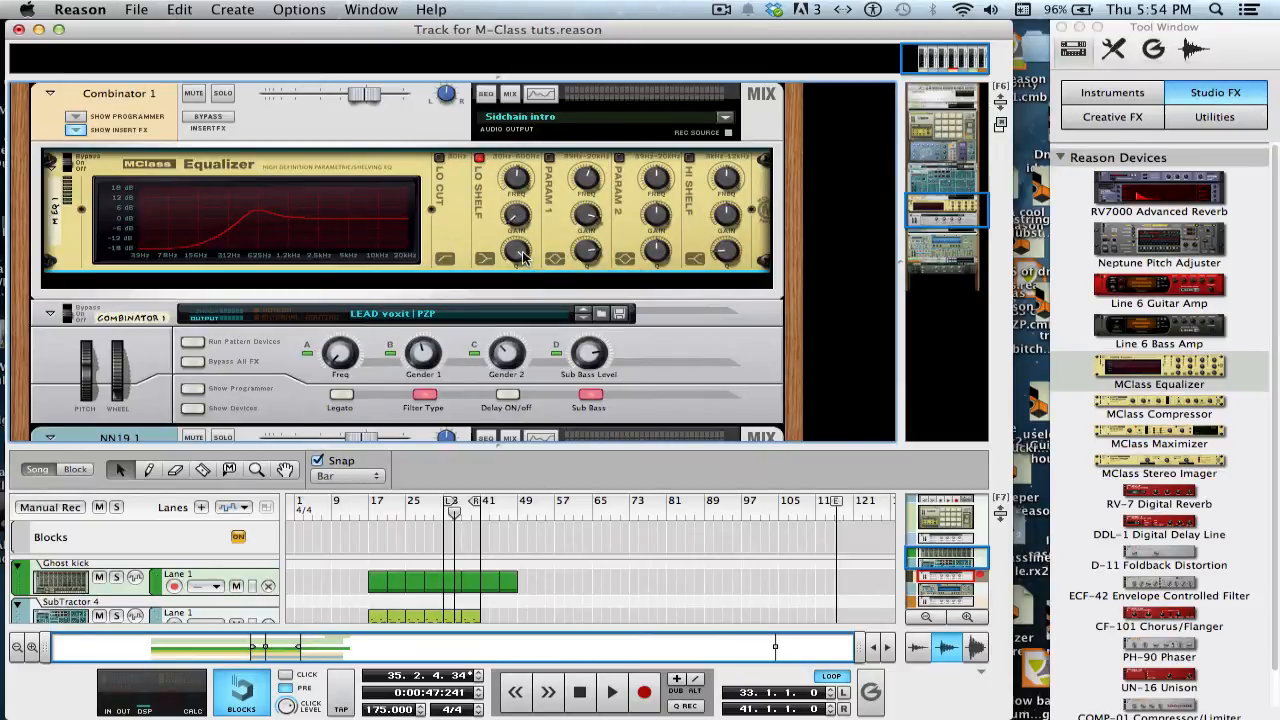
left_click_drag(522, 257, 535, 319)
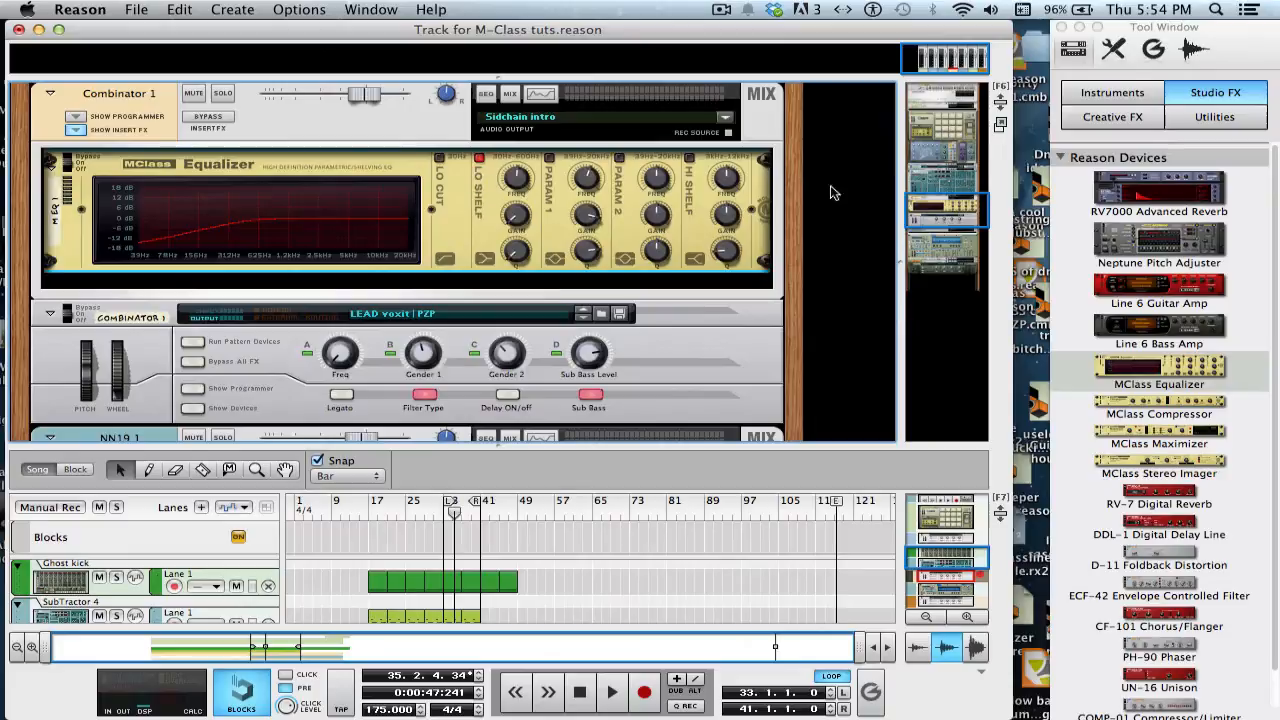
left_click(480, 158)
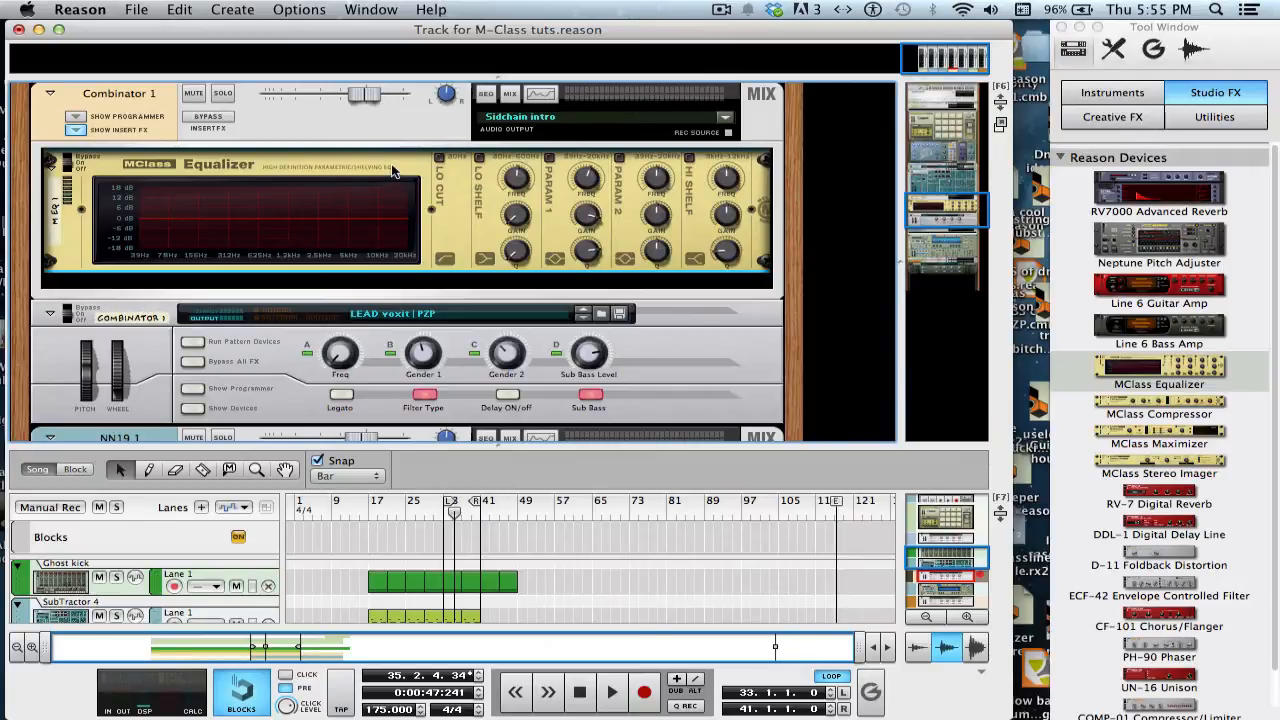
Examine the equalizer's audio cabling on the back of the rack and return to the front view
key("Tab")
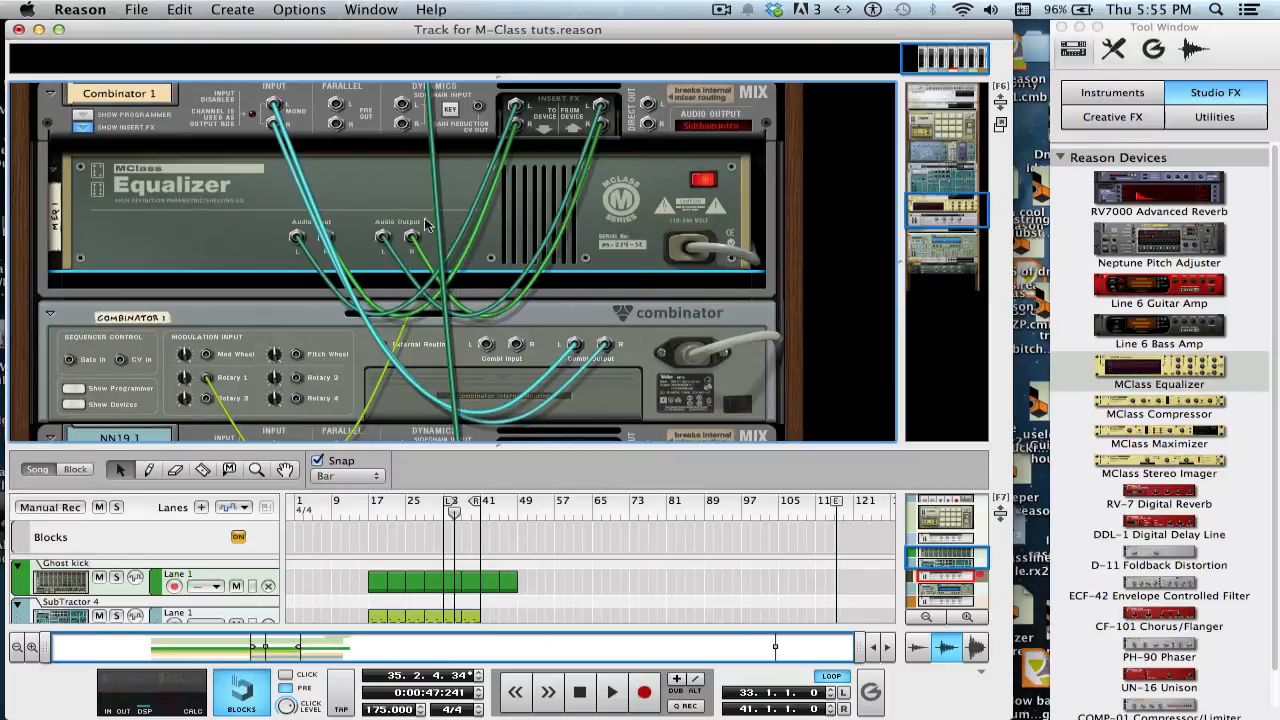
key("Tab")
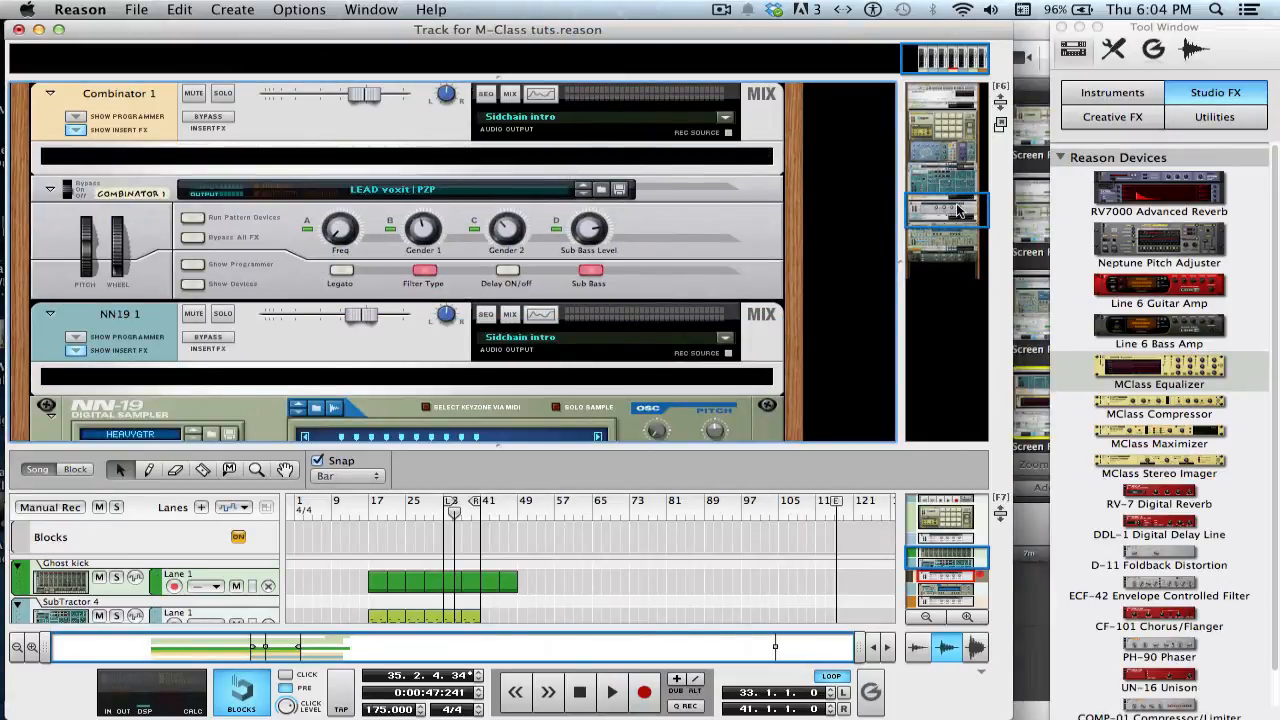
Solo the Combinator 1 channel and play the loop
left_click_drag(957, 204, 960, 210)
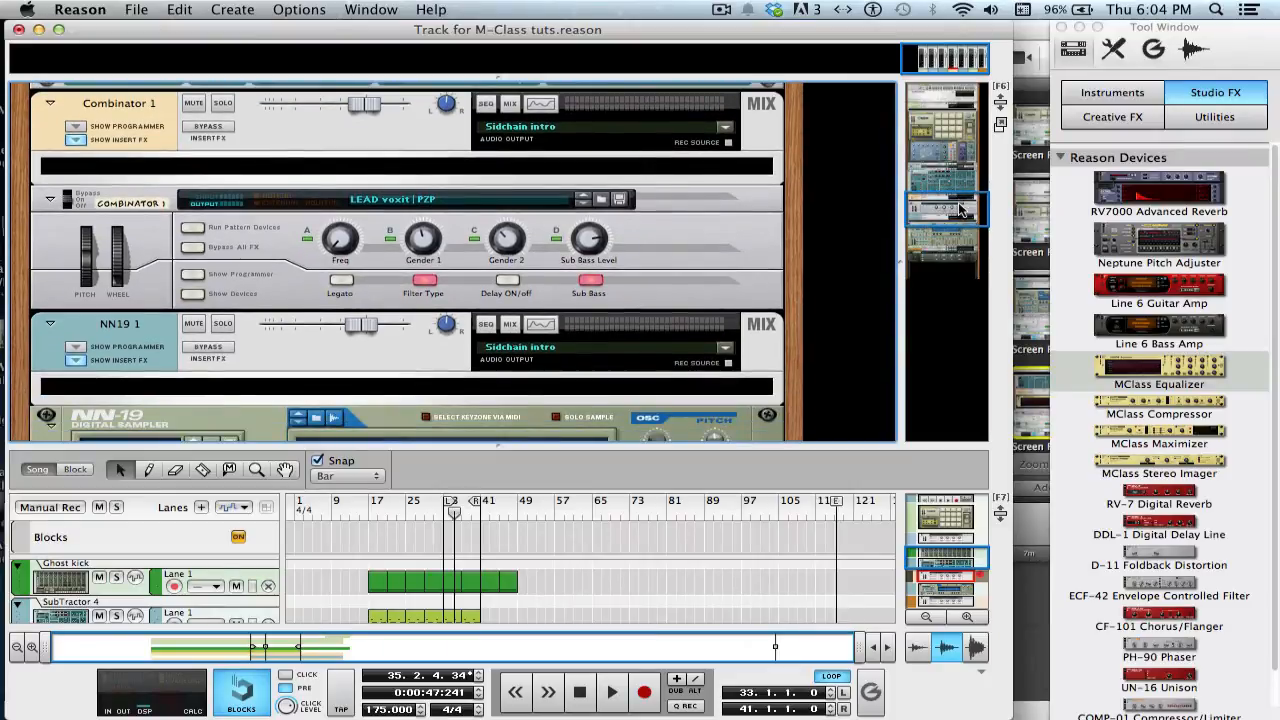
left_click(219, 104)
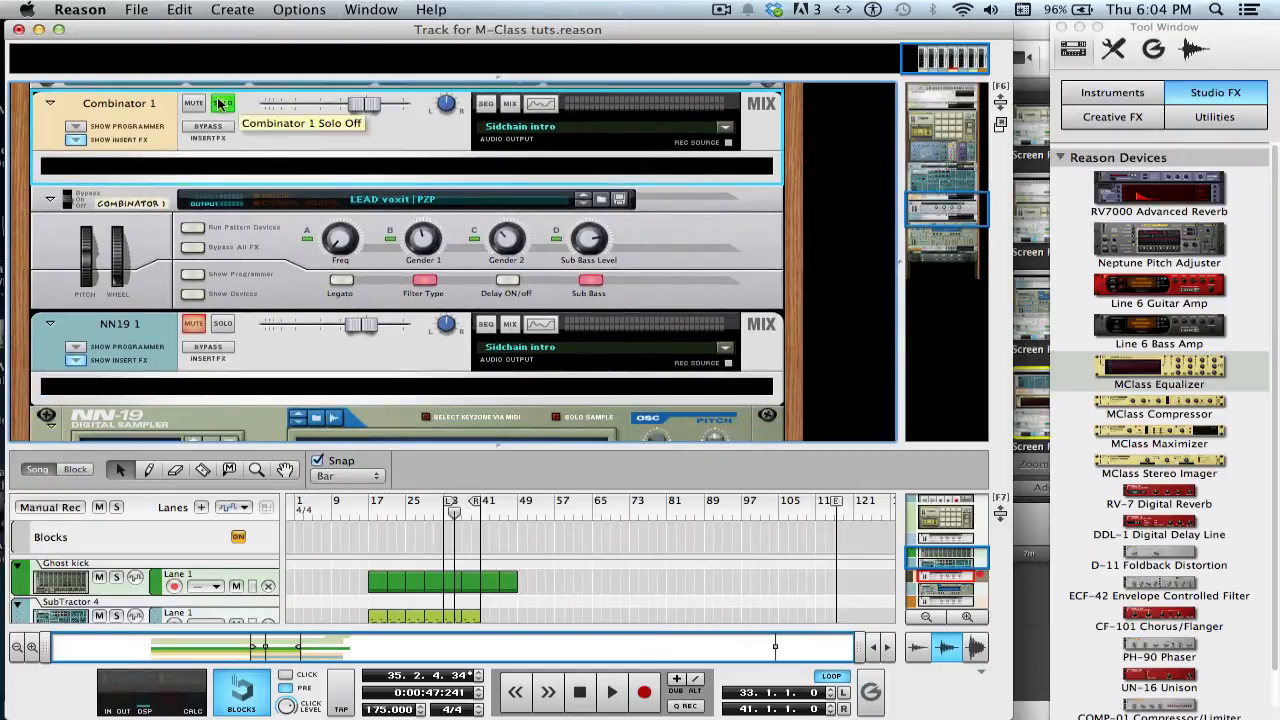
key("space")
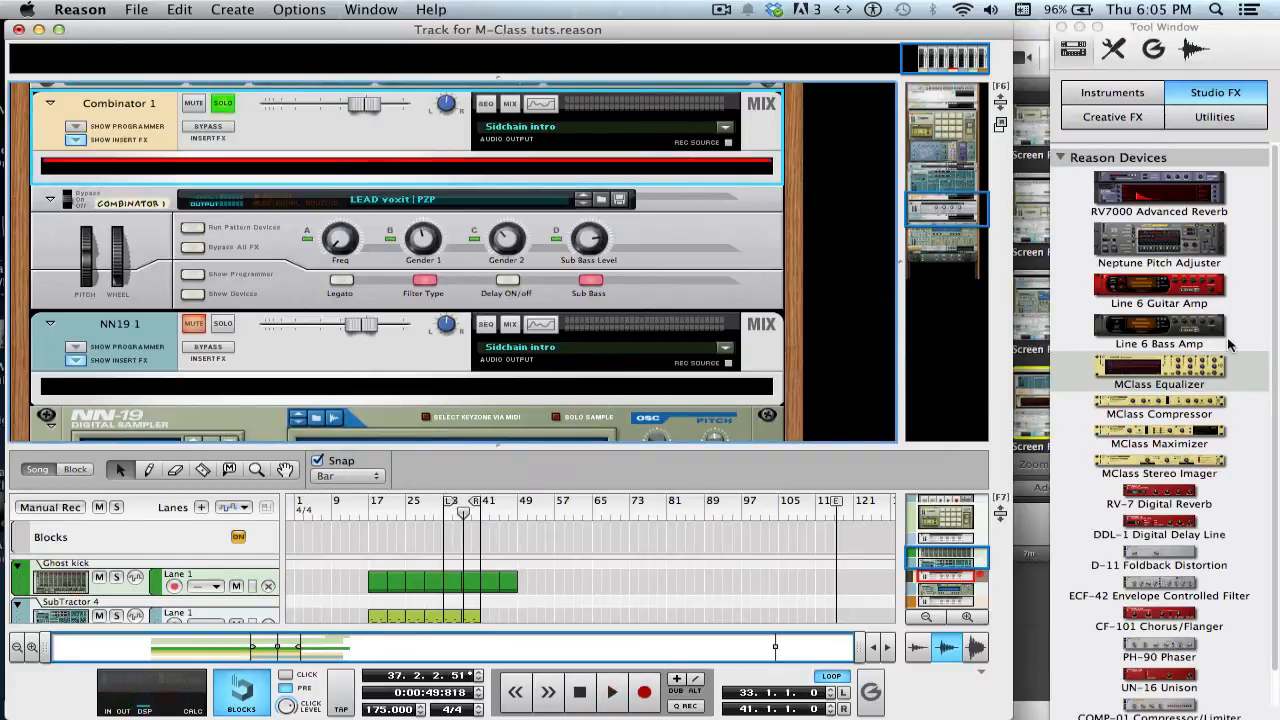
Add an MClass Equalizer to Combinator 1's insert effects and play the soloed track through it briefly
double_click(1168, 373)
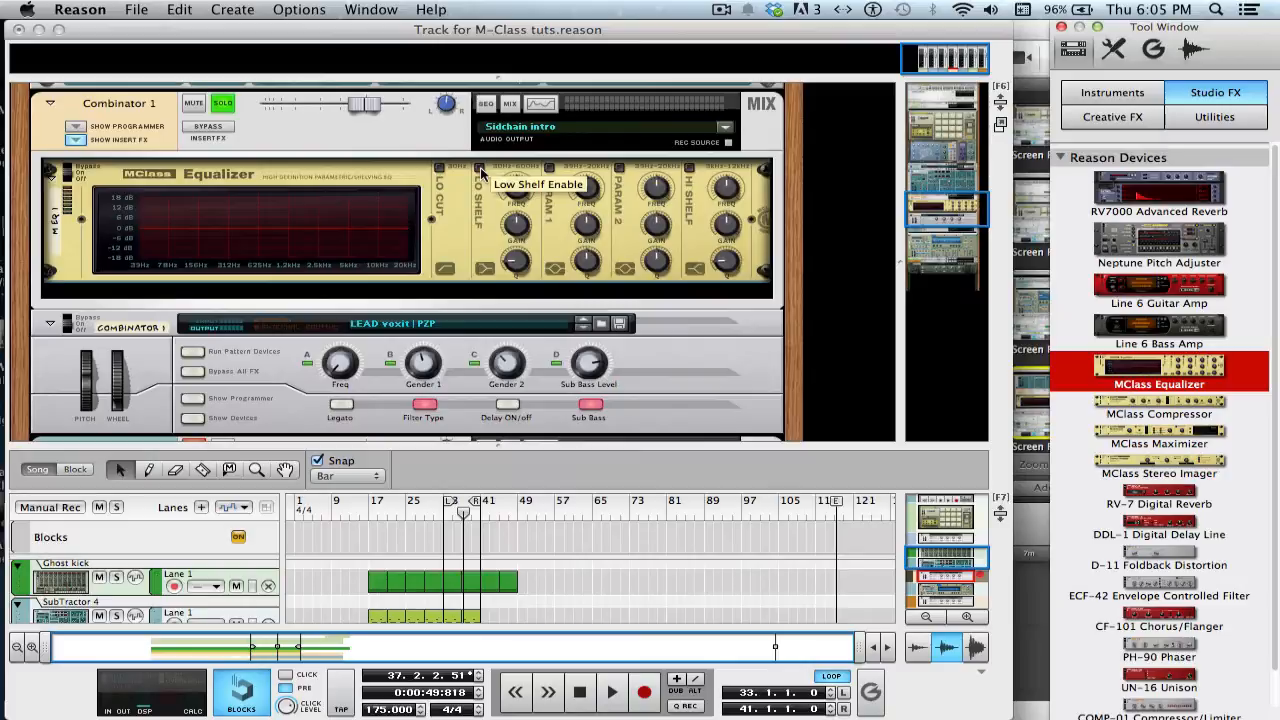
key("space")
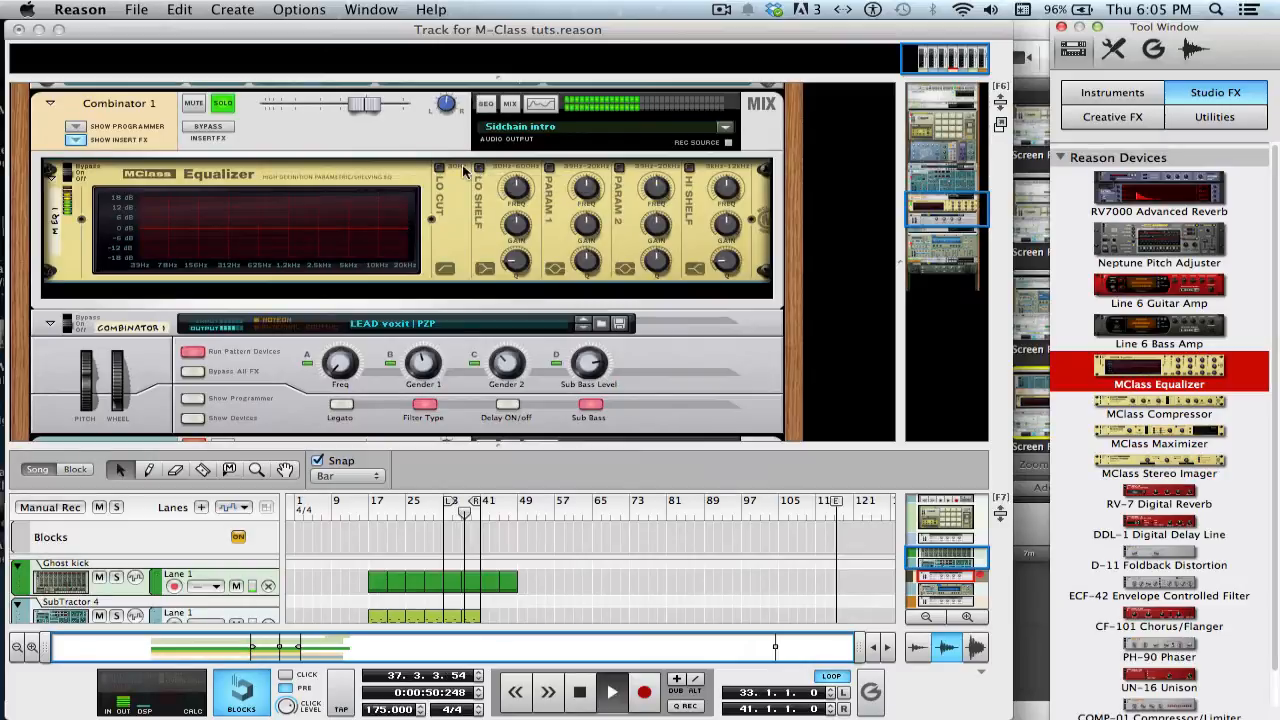
key("space")
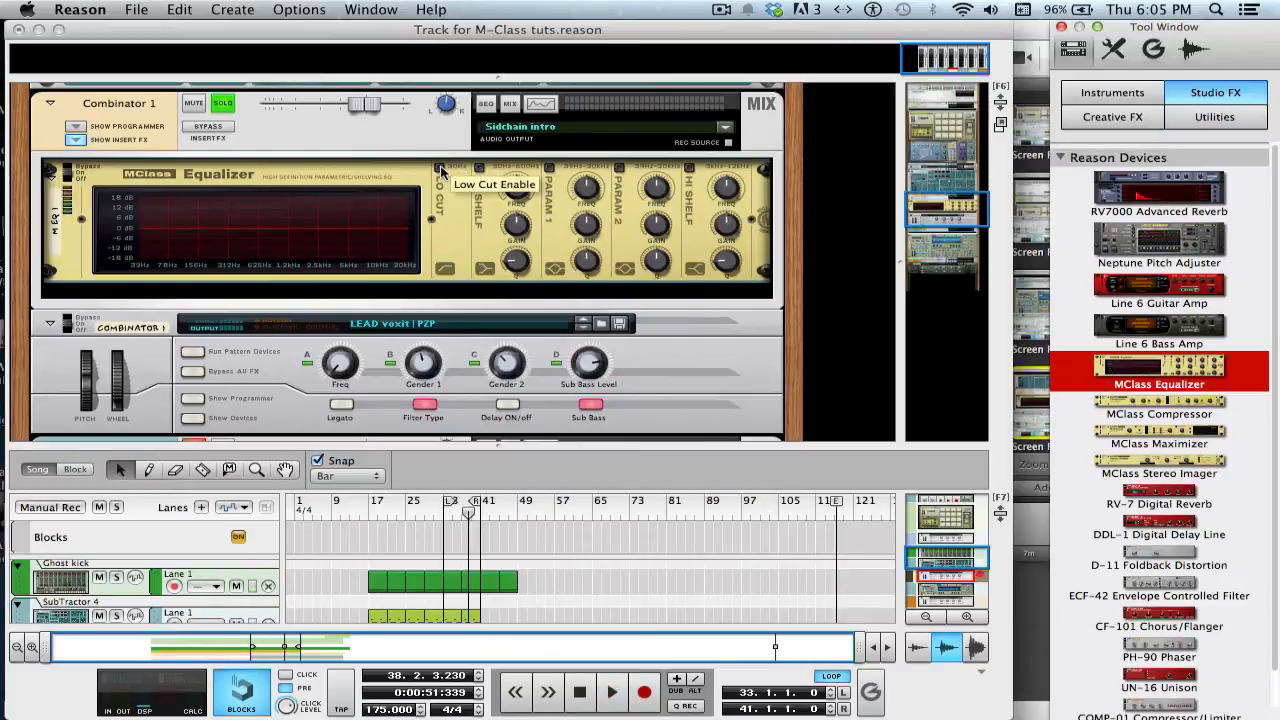
Enable the equalizer's Low Cut and a deeply cut Low Shelf, lowering the shelf's frequency and setting its Q to 0.50
left_click(439, 168)
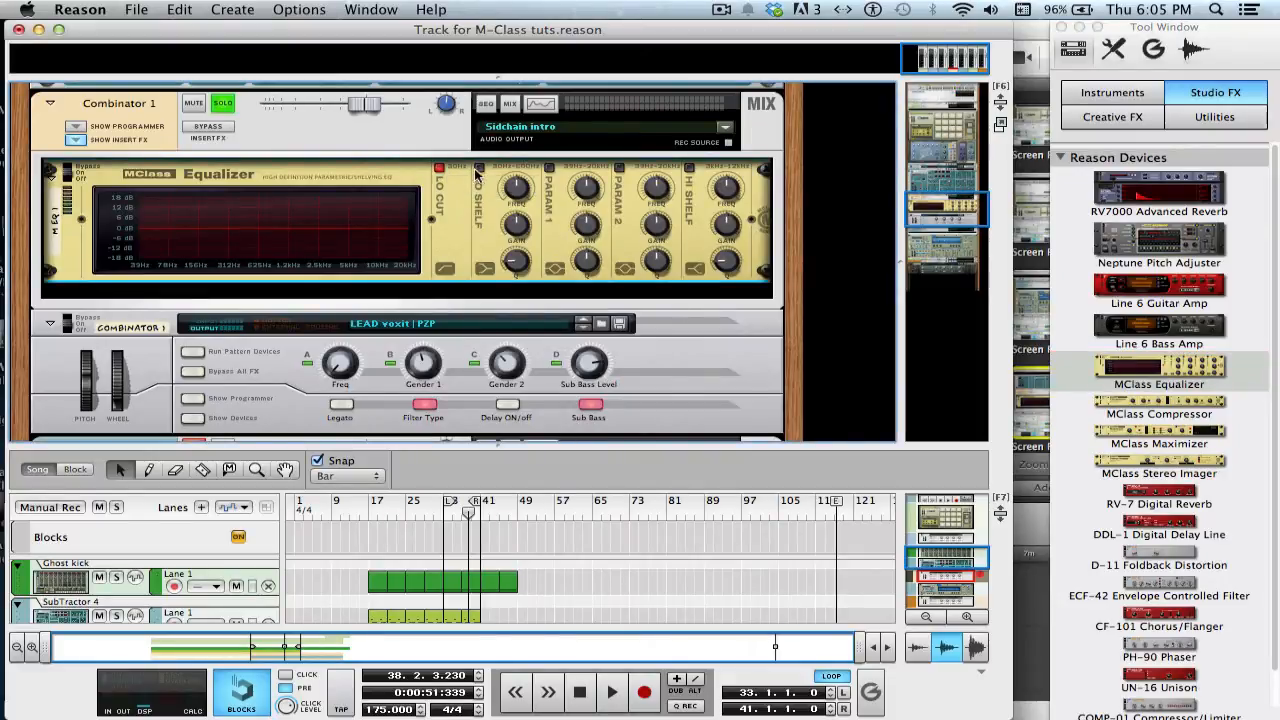
left_click(480, 168)
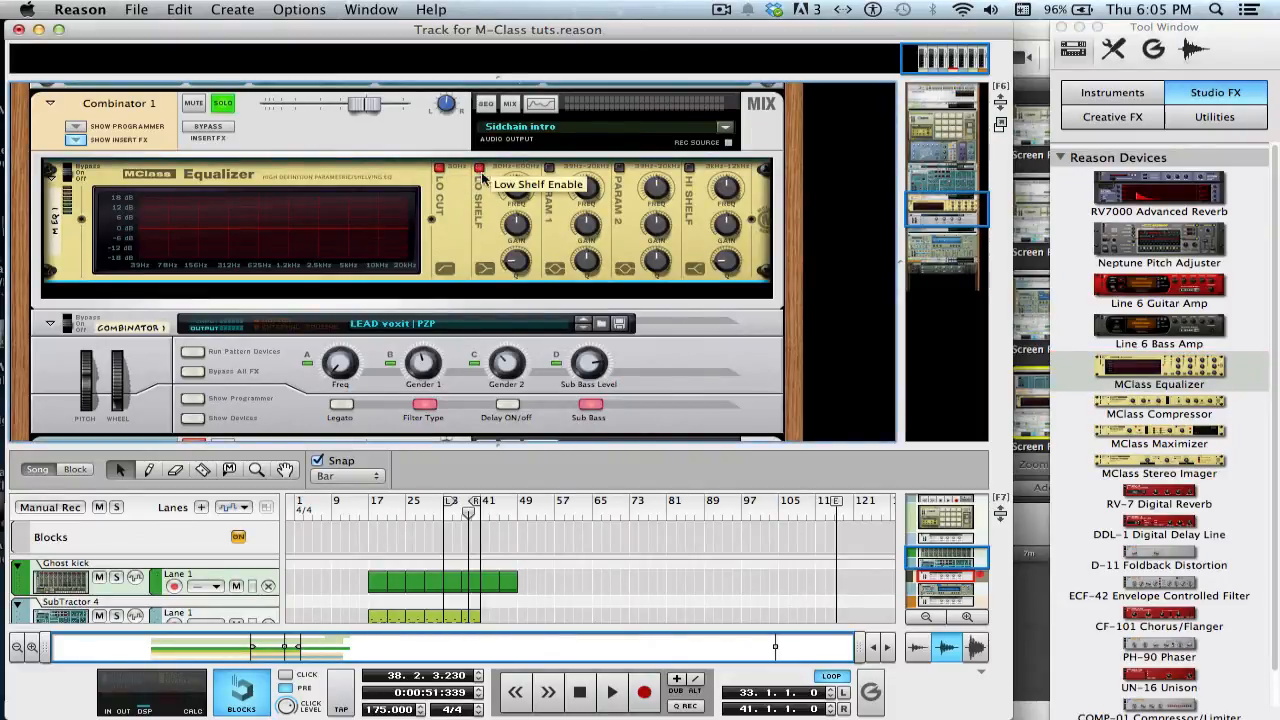
left_click_drag(518, 234, 522, 250)
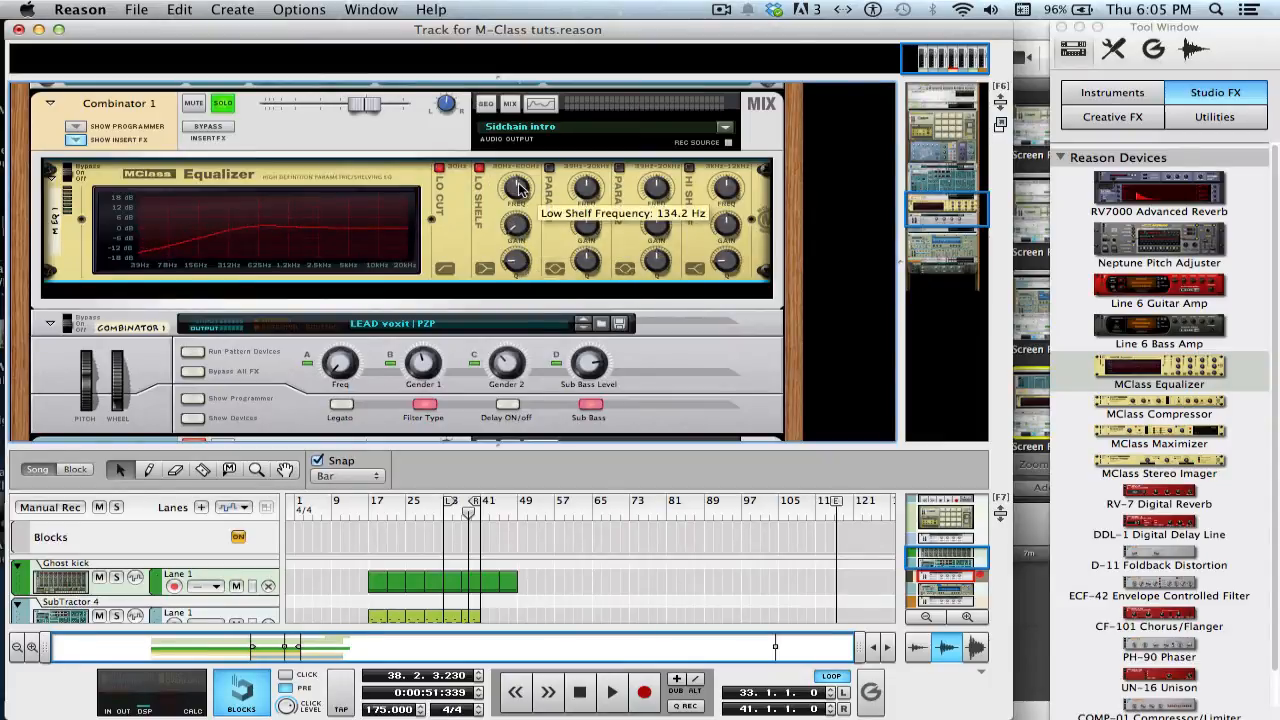
mouse_move(519, 188)
left_mouse_down()
mouse_move(519, 204)
mouse_move(518, 164)
mouse_move(530, 203)
mouse_move(524, 194)
left_mouse_up()
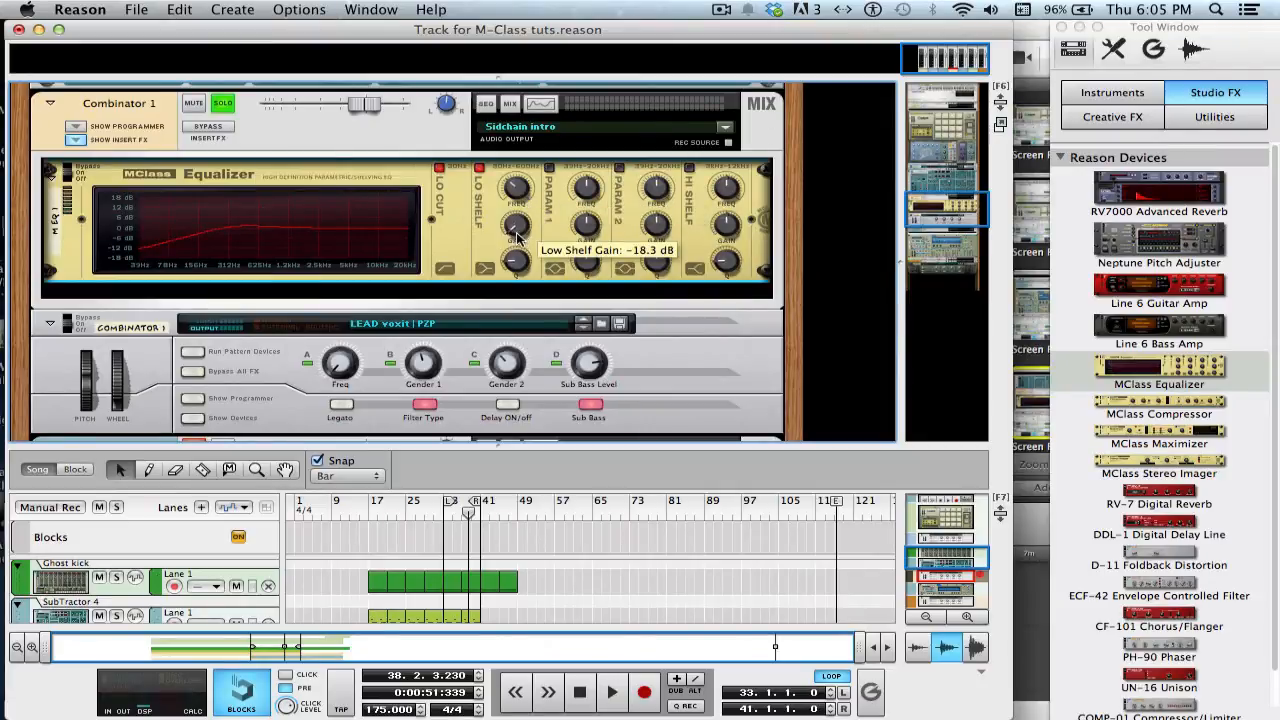
left_click_drag(517, 234, 515, 222)
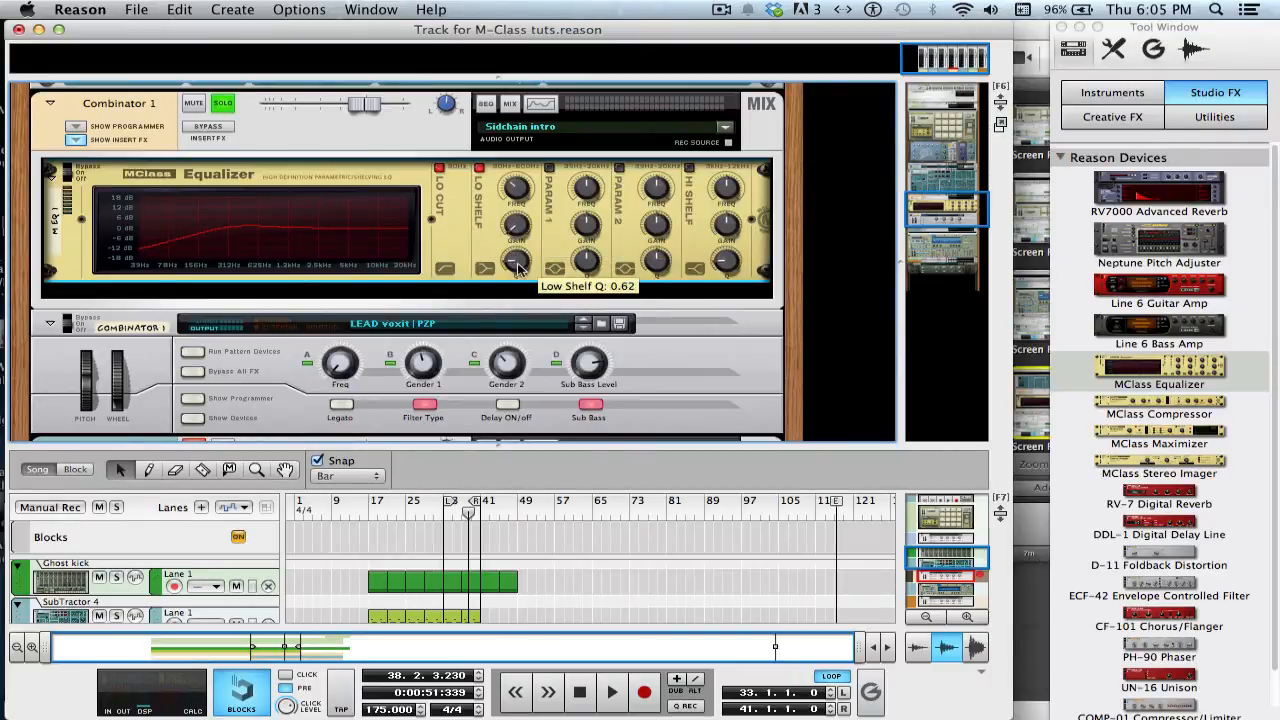
left_click_drag(517, 266, 526, 285)
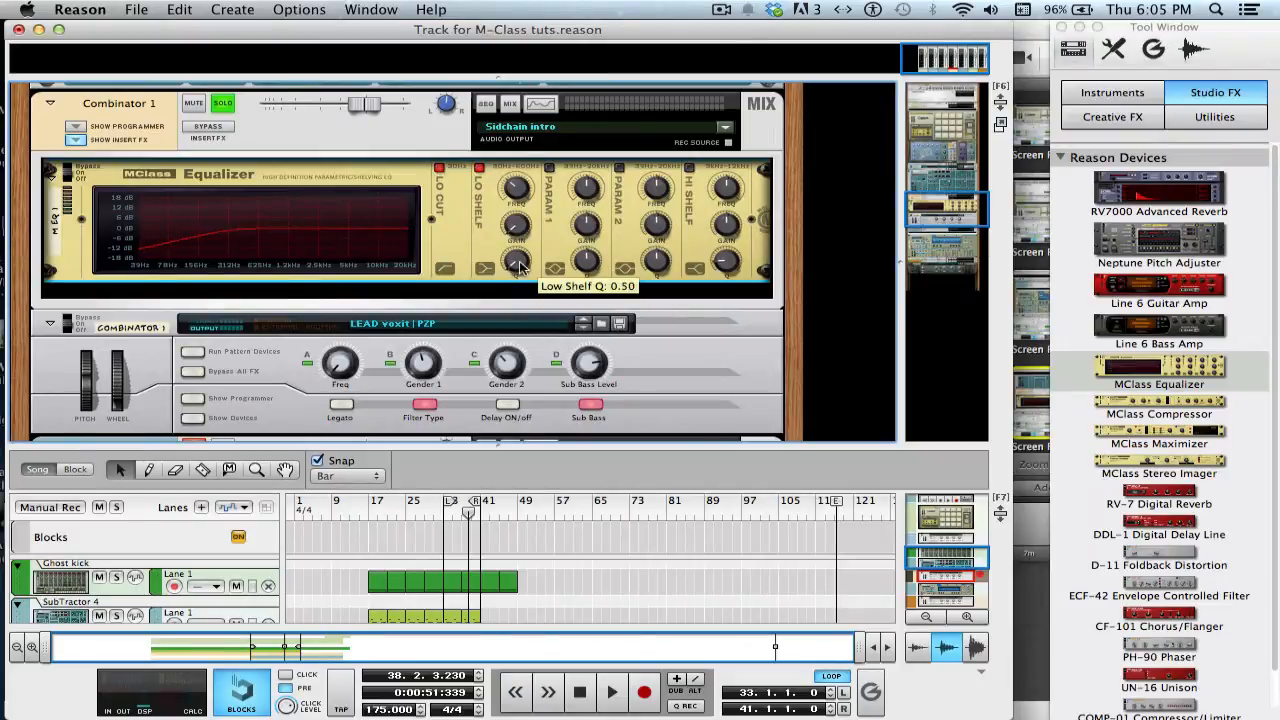
Enable the equalizer's Parametric 1 band and set its gain to -18.3 dB
left_click(550, 167)
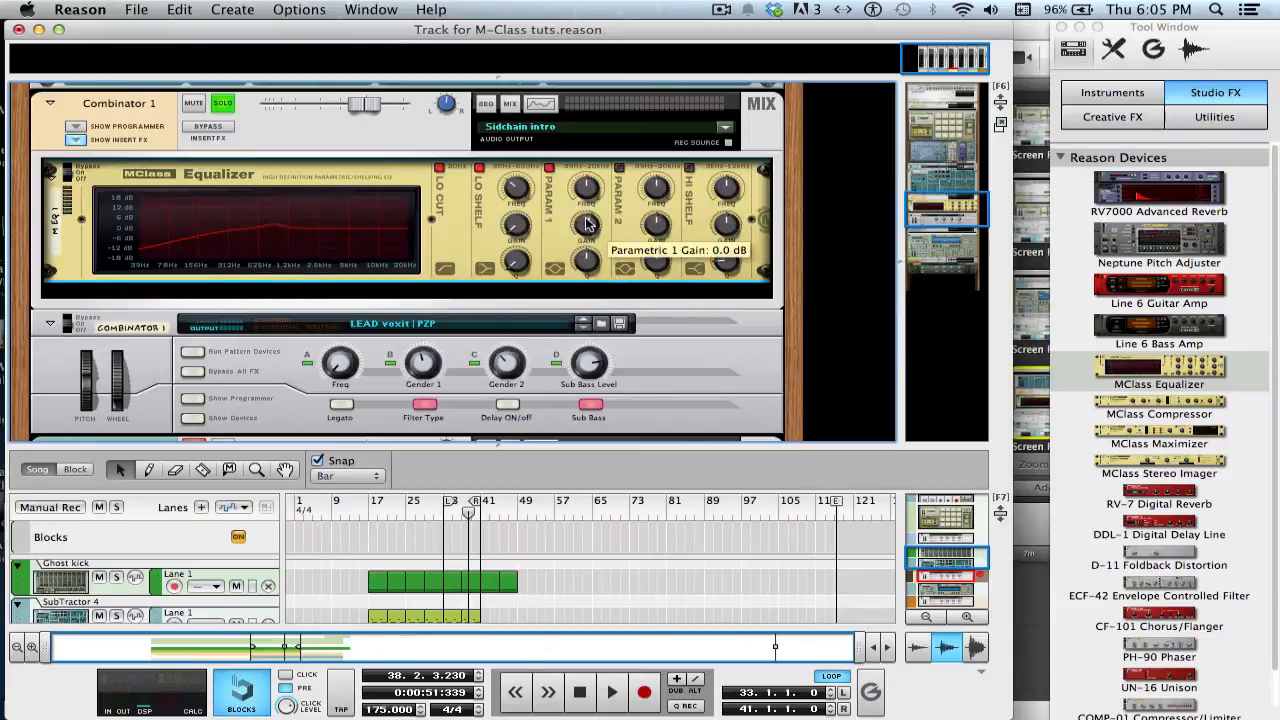
left_click_drag(586, 224, 600, 268)
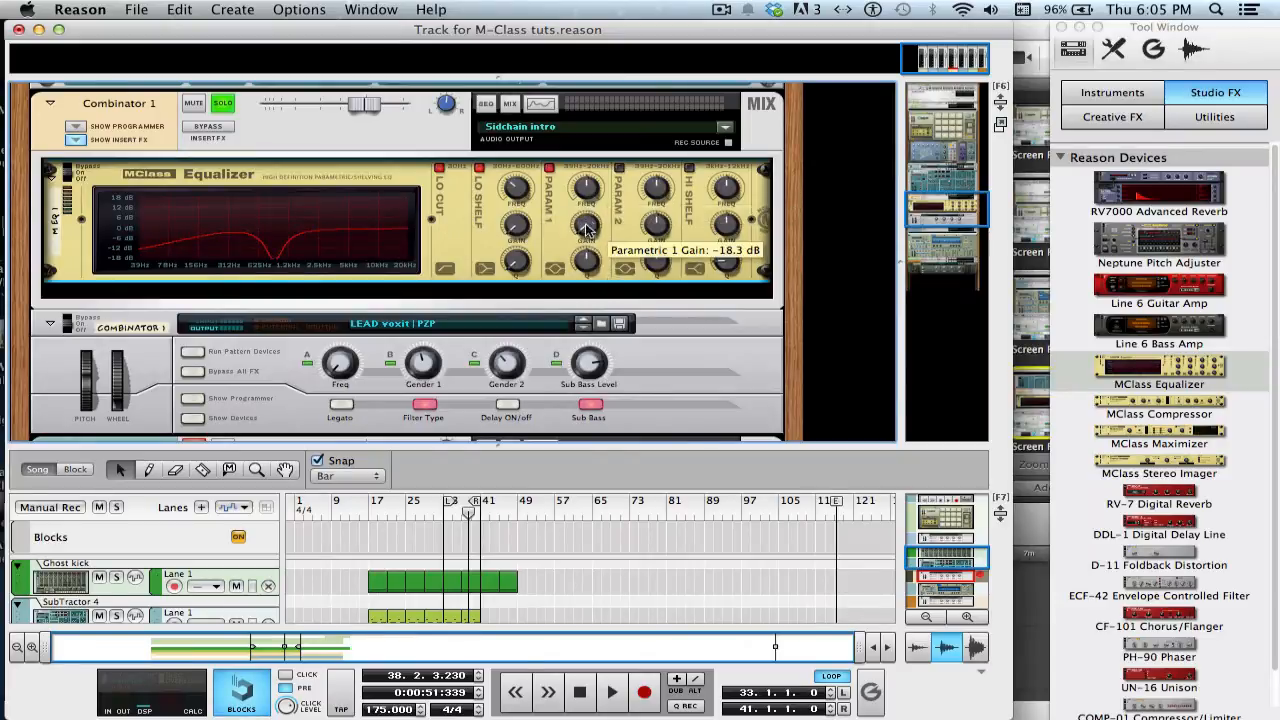
Lower Parametric 1's frequency, enable Parametric 2 as a deep cut with a slightly higher Q and low frequency, and play the result briefly
left_click_drag(587, 188, 591, 219)
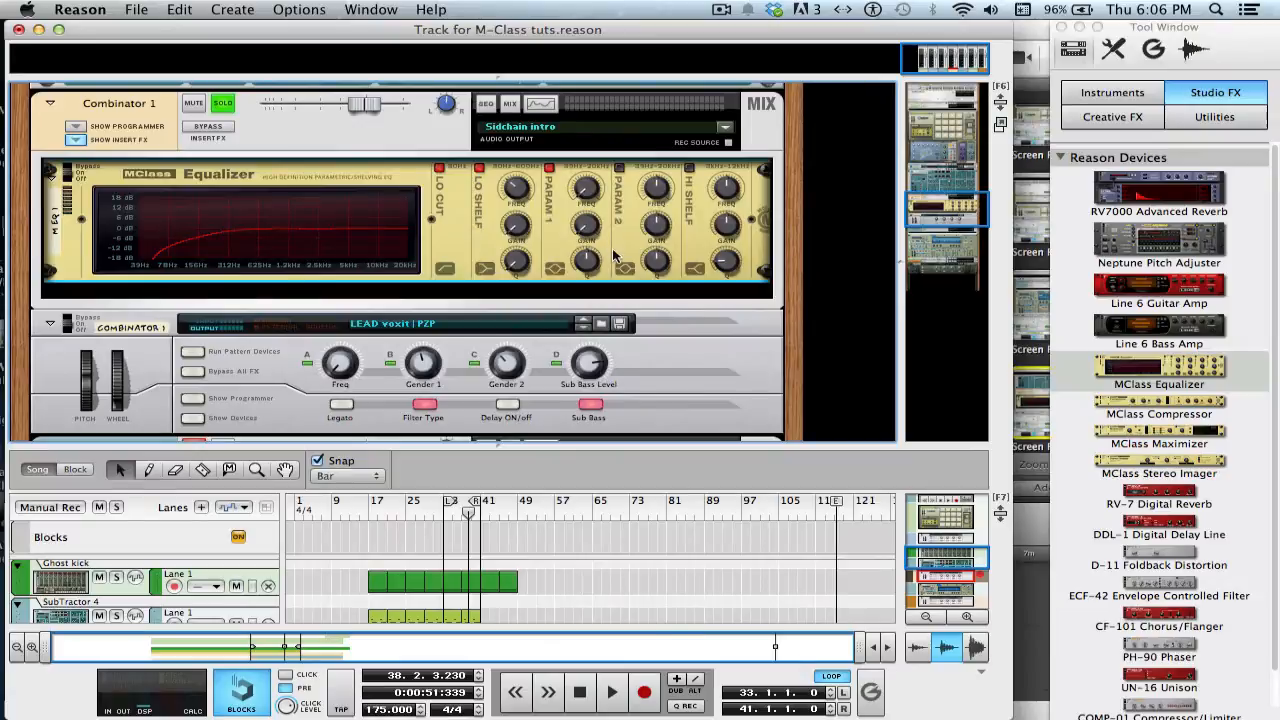
left_click(620, 168)
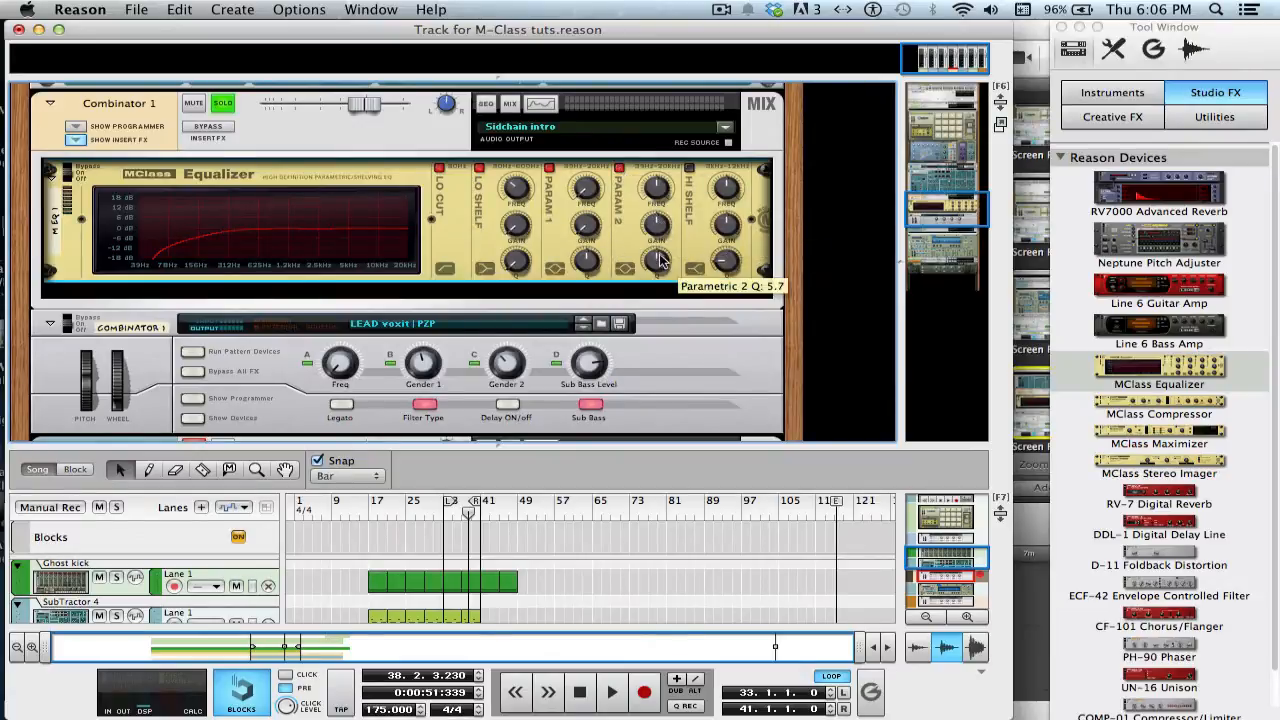
mouse_move(659, 262)
left_mouse_down()
mouse_move(664, 276)
mouse_move(659, 258)
left_mouse_up()
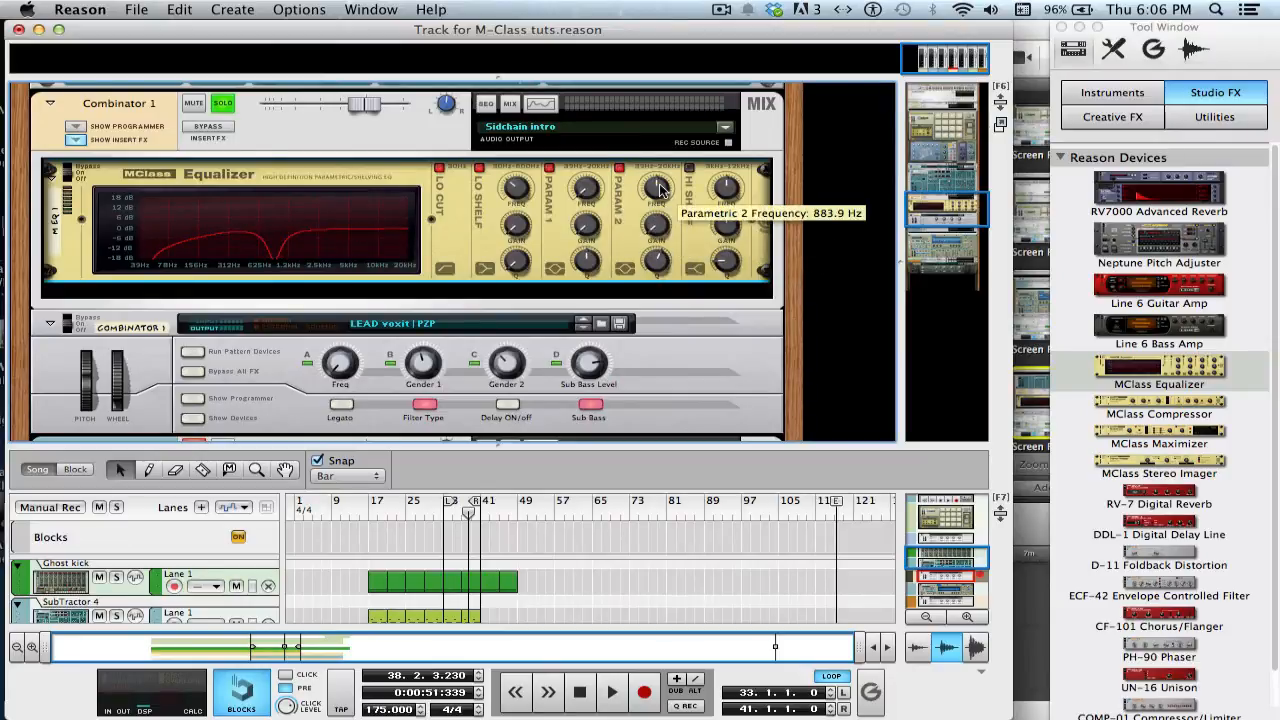
left_click_drag(659, 188, 667, 207)
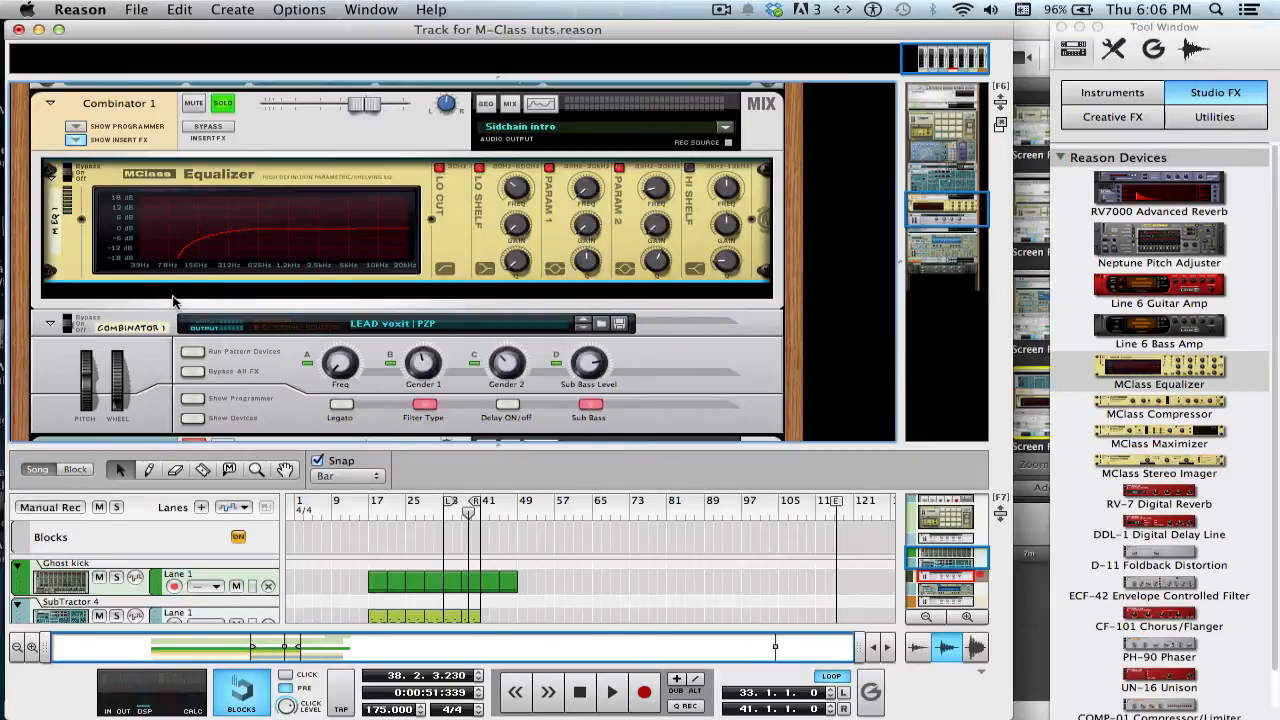
key("space")
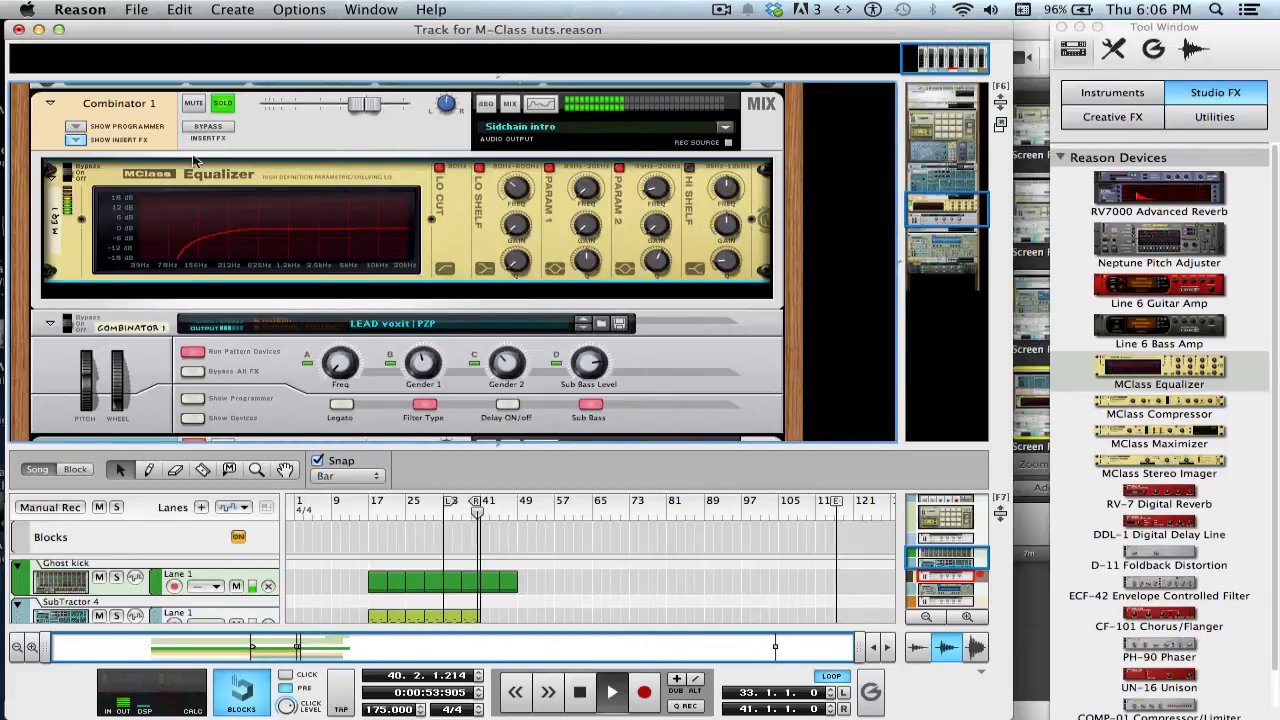
key("space")
Enable the equalizer's Hi Shelf, set its gain to 2.3 dB and lower its frequency slightly below 6 kHz
left_click(689, 170)
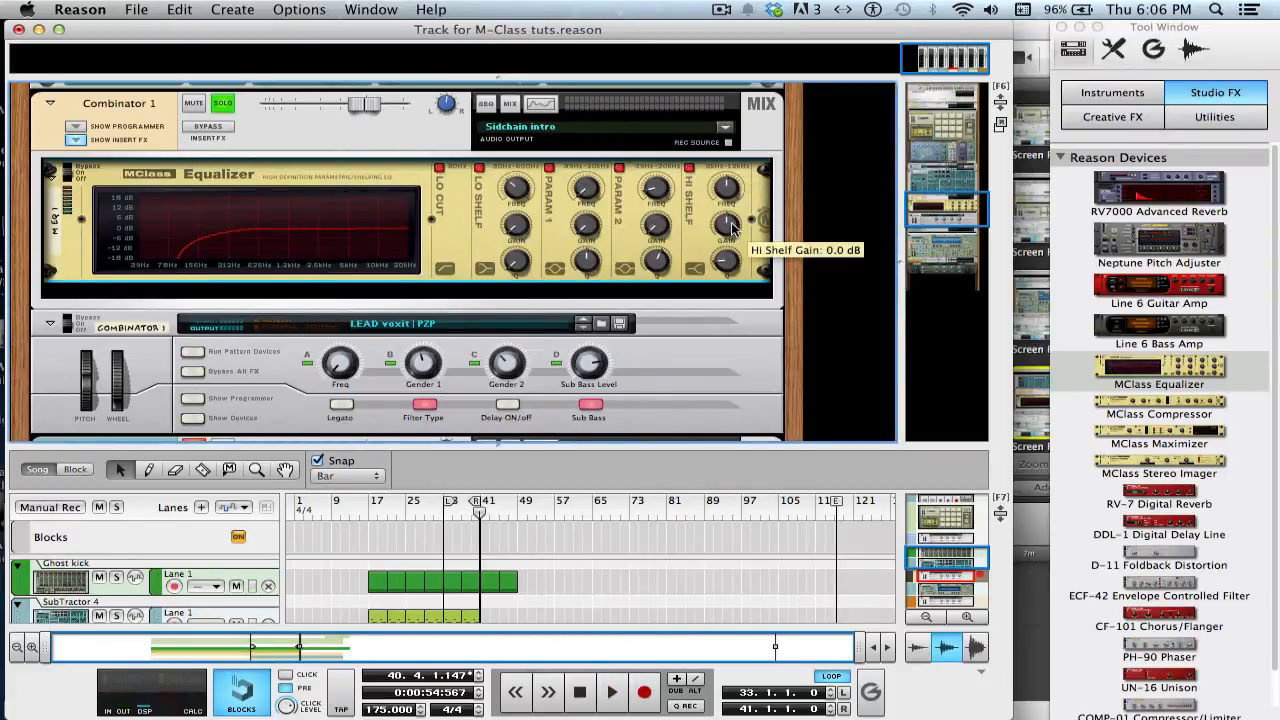
left_click_drag(730, 229, 731, 226)
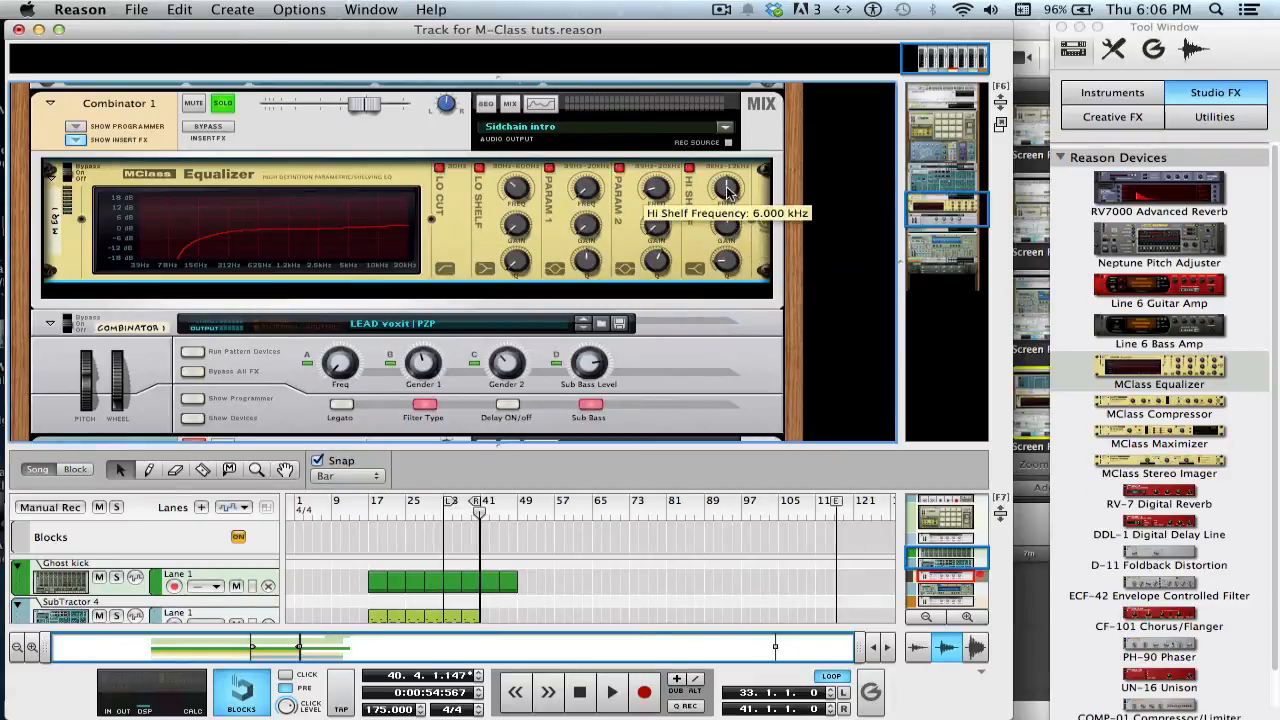
left_click_drag(727, 187, 729, 193)
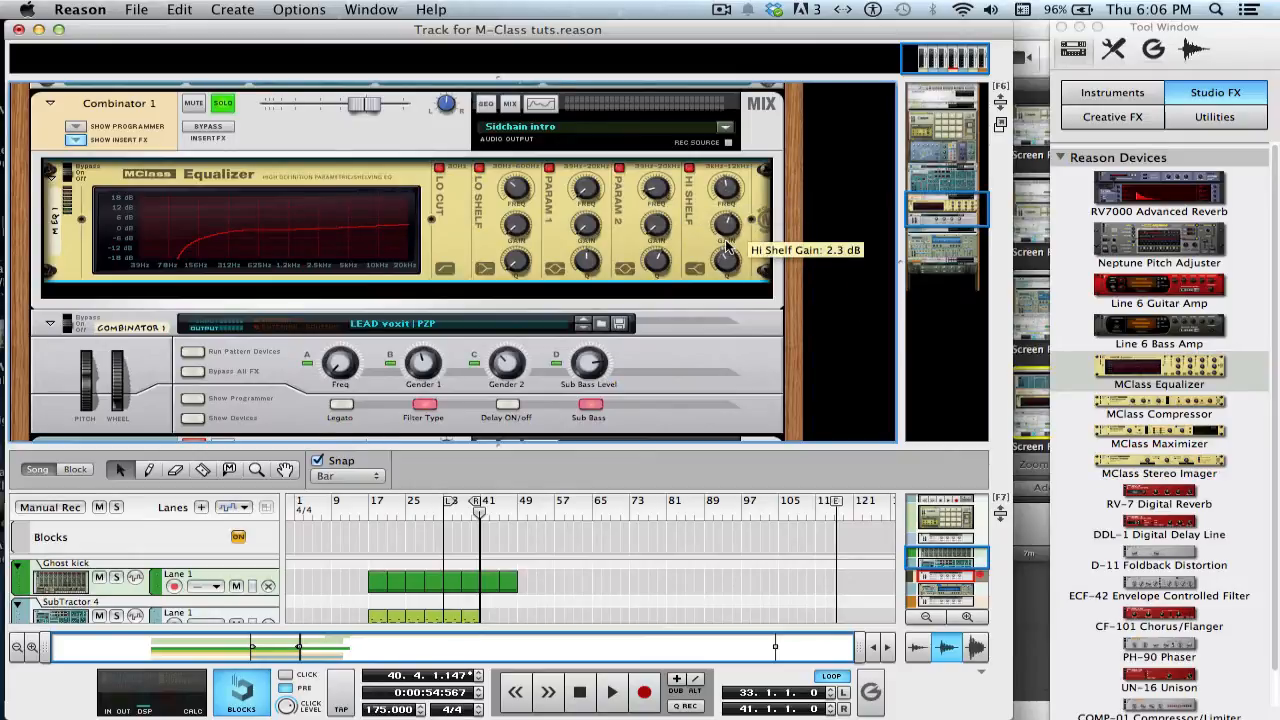
Play the soloed lead with the equalizer bypassed and switched back on to compare the sound
key("space")
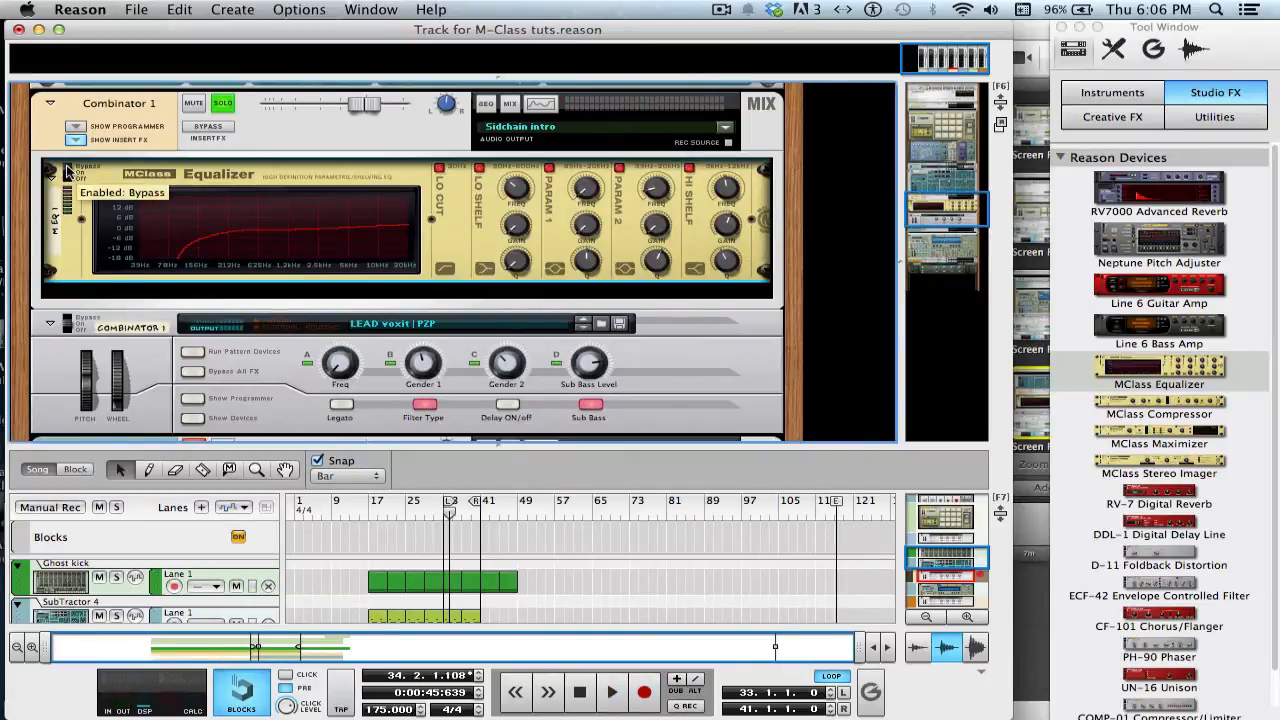
key("space")
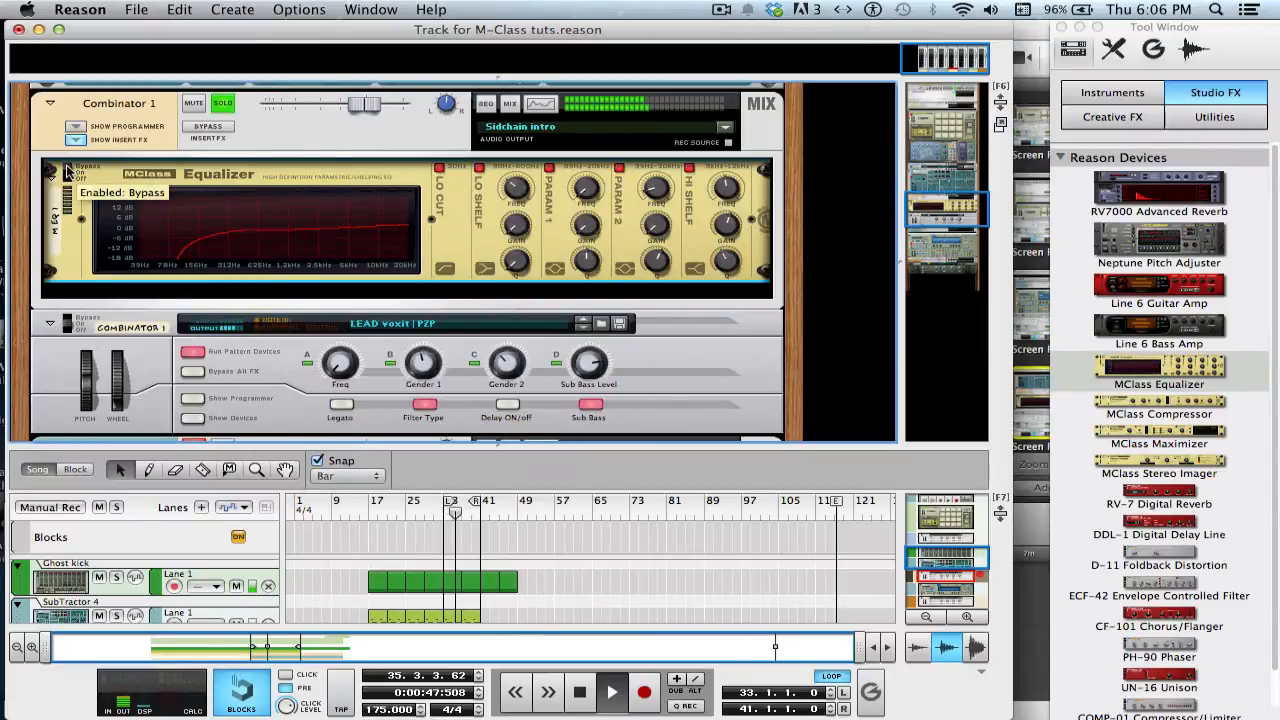
left_click(68, 175)
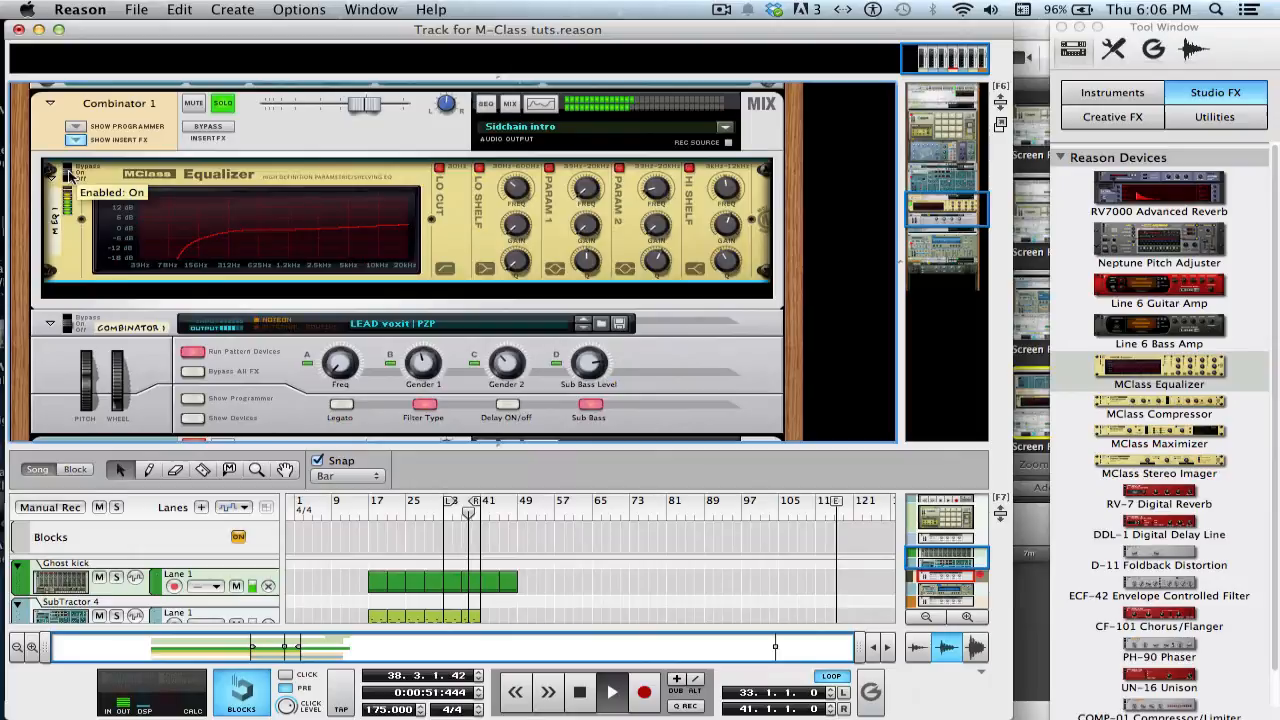
key("space")
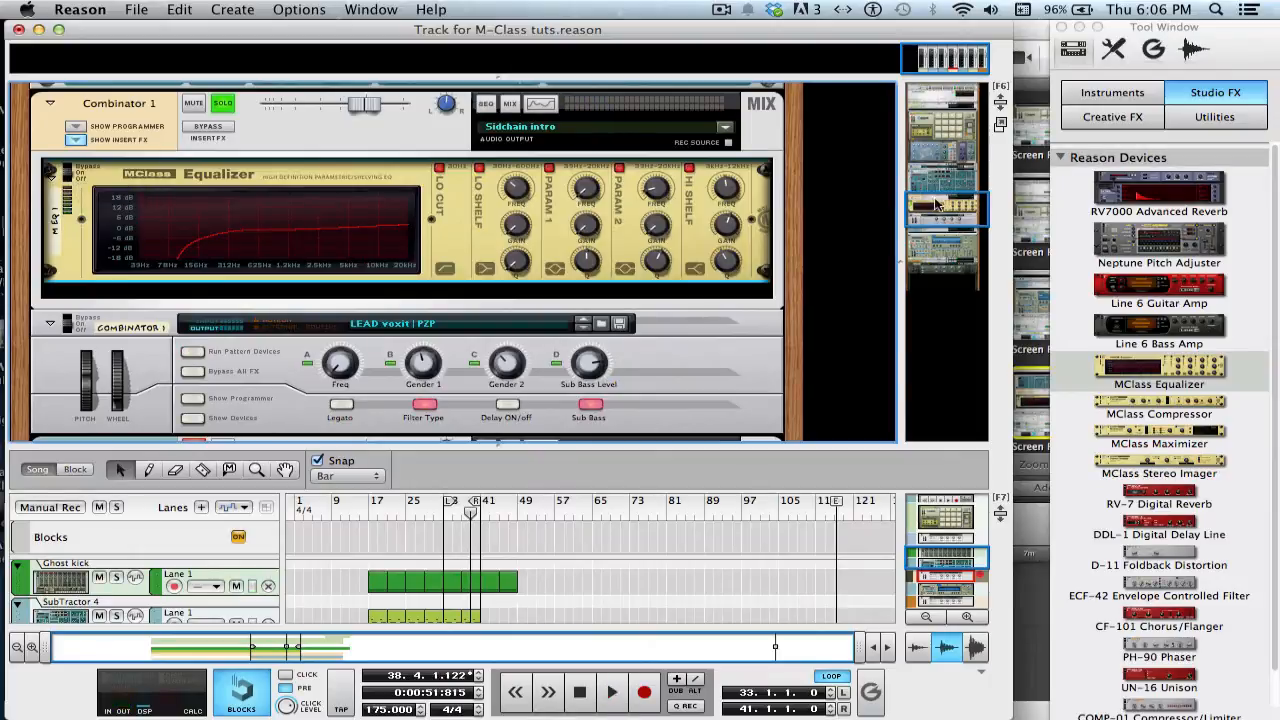
Solo SubTractor 4 alongside Combinator 1 and play the loop to hear the bass and the equalized lead together
mouse_move(937, 205)
left_mouse_down()
mouse_move(928, 162)
mouse_move(938, 184)
left_mouse_up()
left_click(222, 255)
key("space")
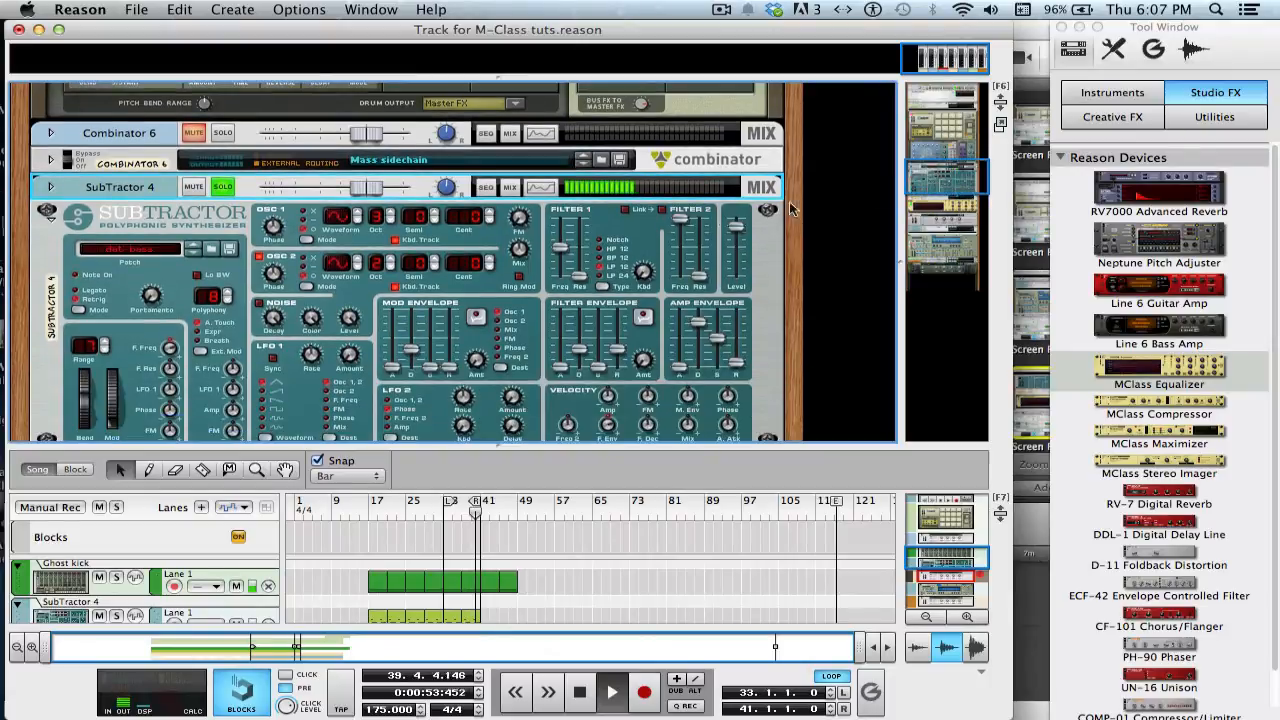
left_click_drag(734, 228, 734, 226)
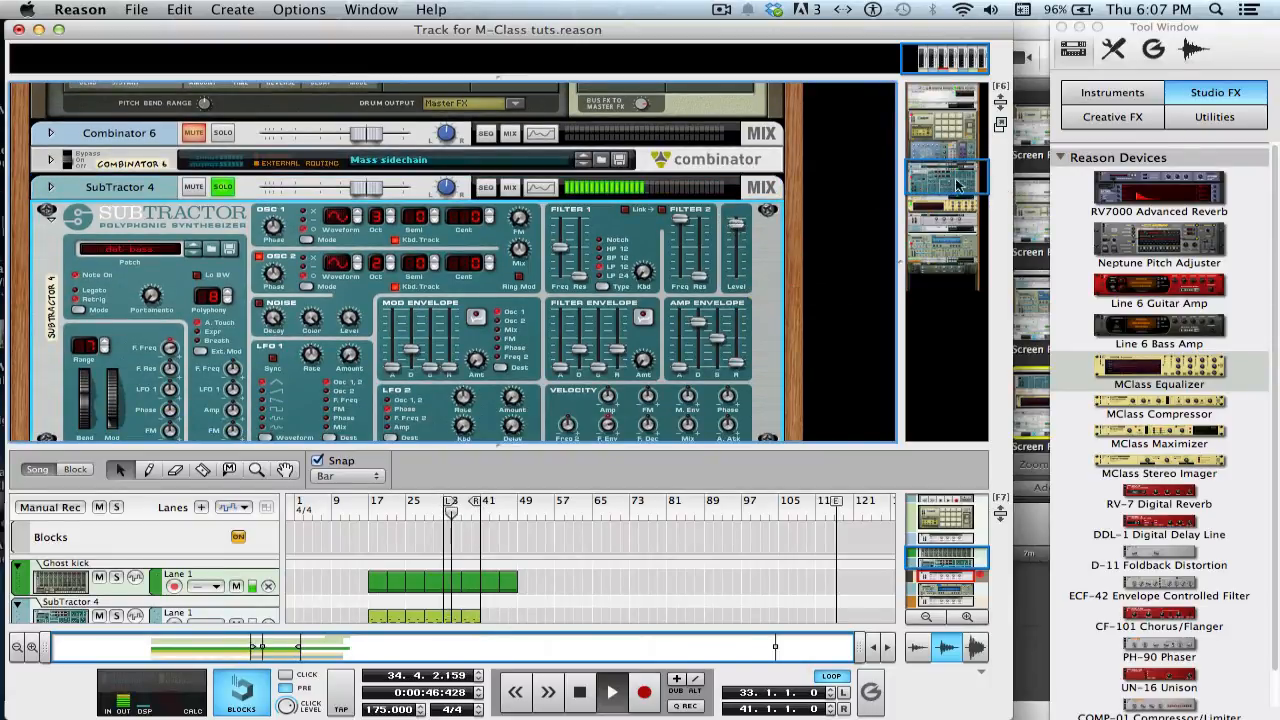
left_click_drag(945, 178, 950, 208)
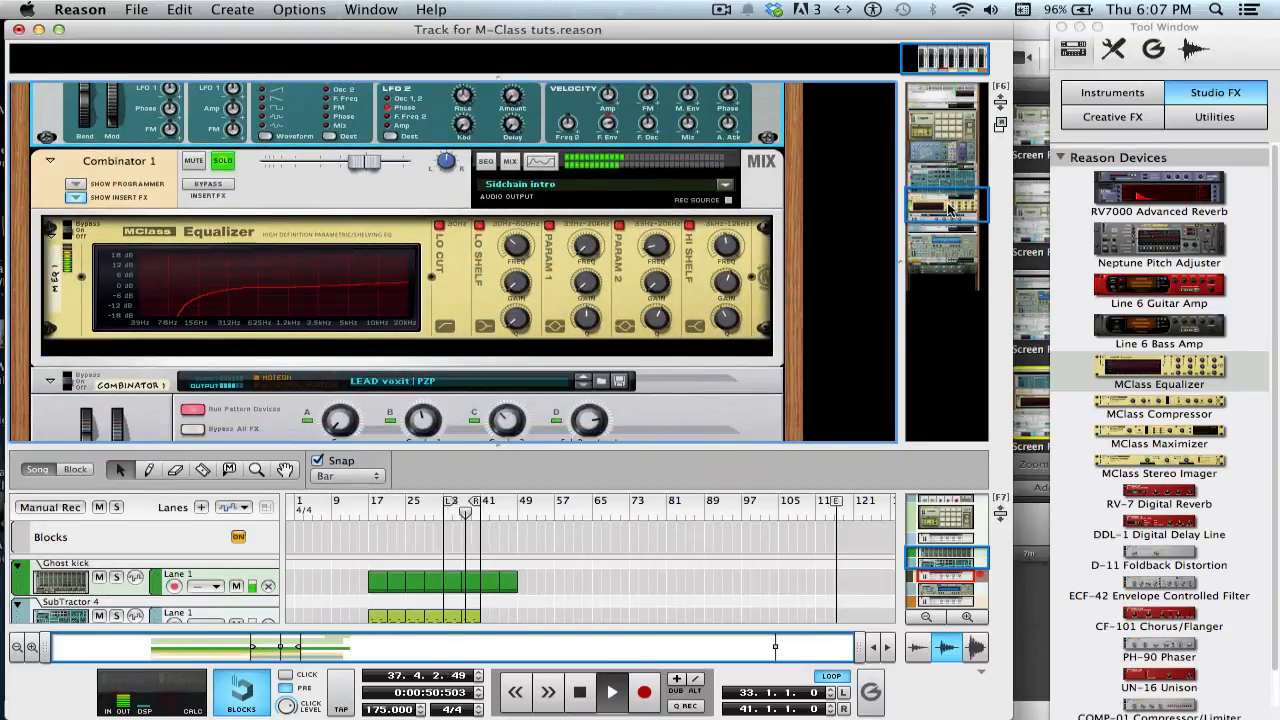
mouse_move(950, 210)
left_mouse_down()
mouse_move(948, 193)
mouse_move(950, 205)
left_mouse_up()
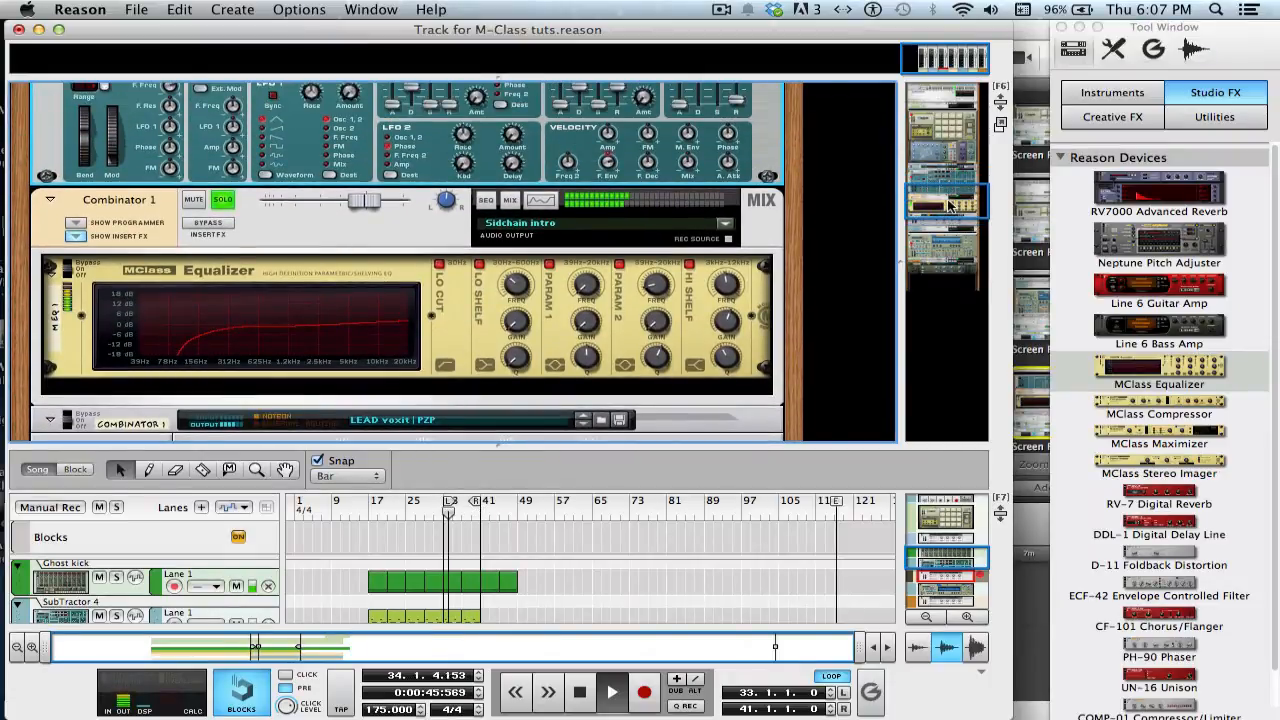
key("space")
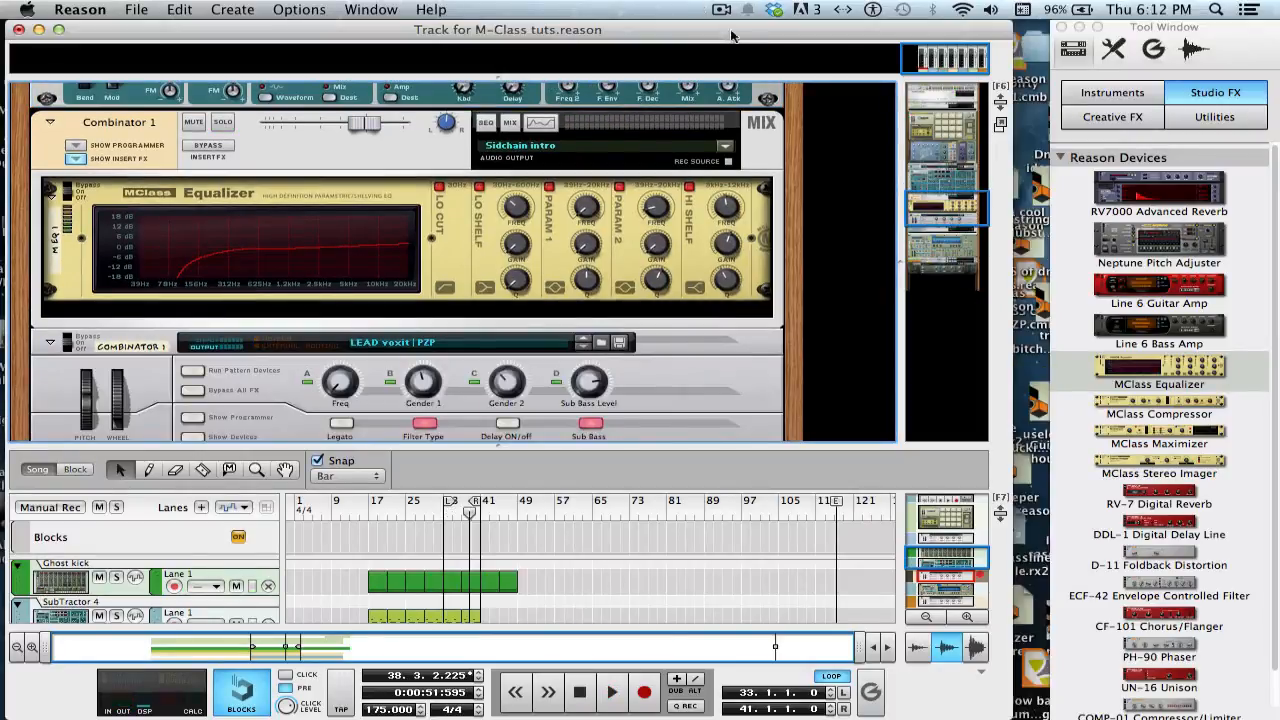
Solo the Kong 1 drum channel and play the loop briefly
left_click_drag(942, 208, 932, 119)
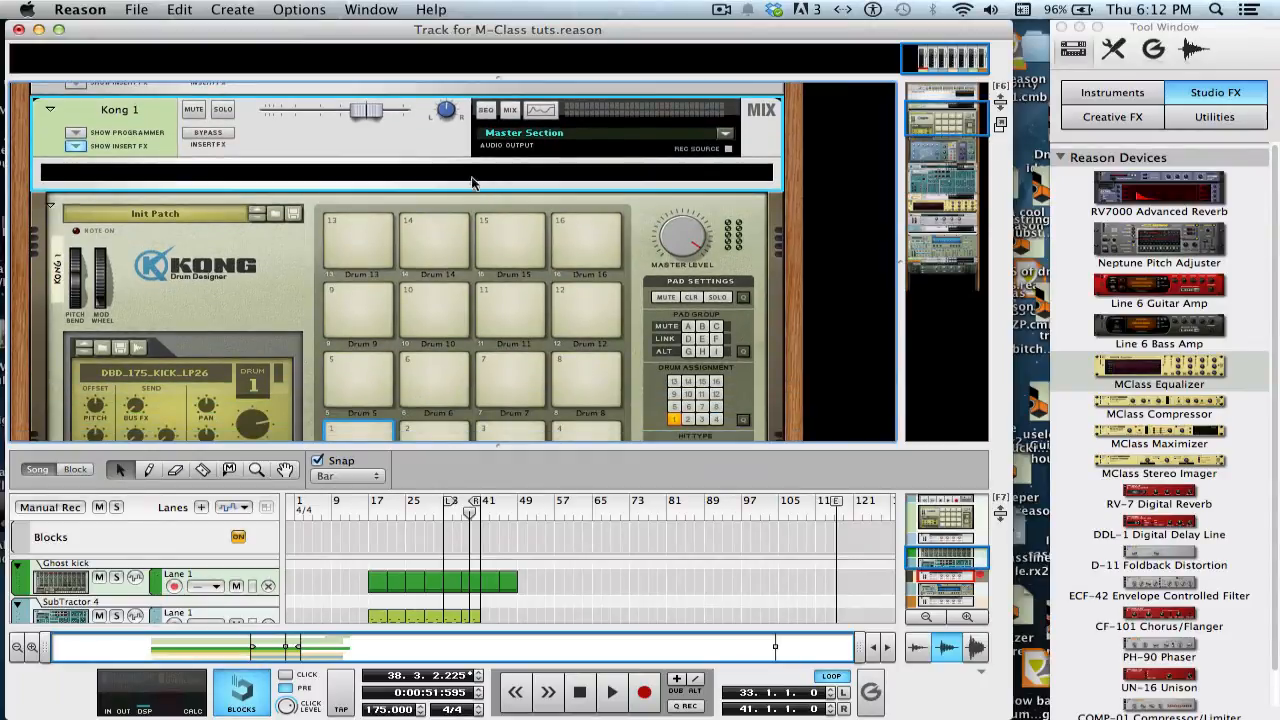
left_click(471, 176)
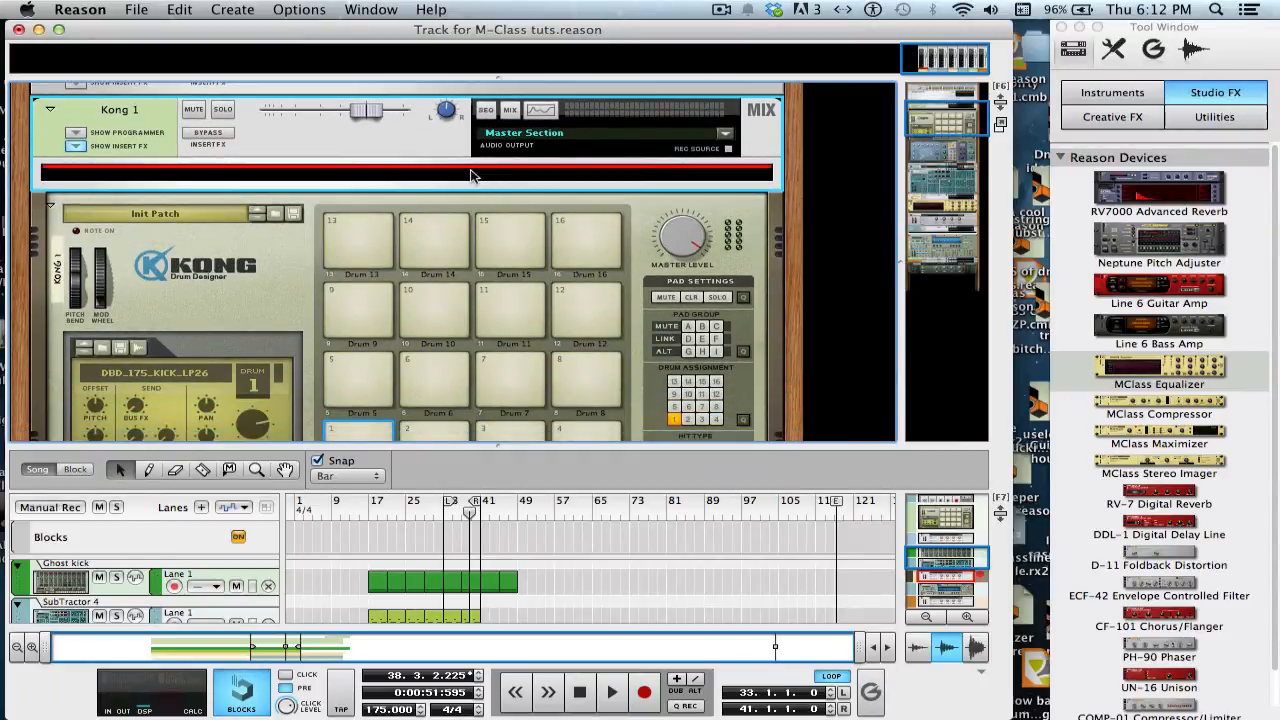
left_click(218, 112)
key("space")
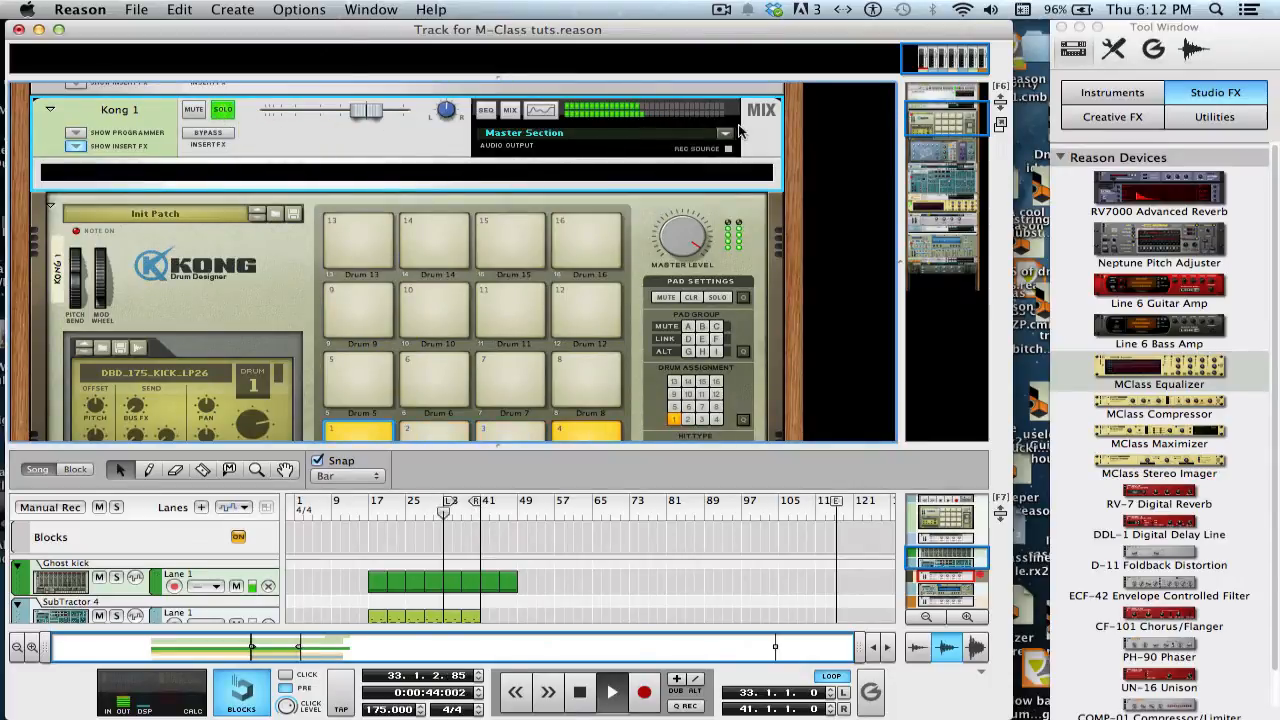
key("space")
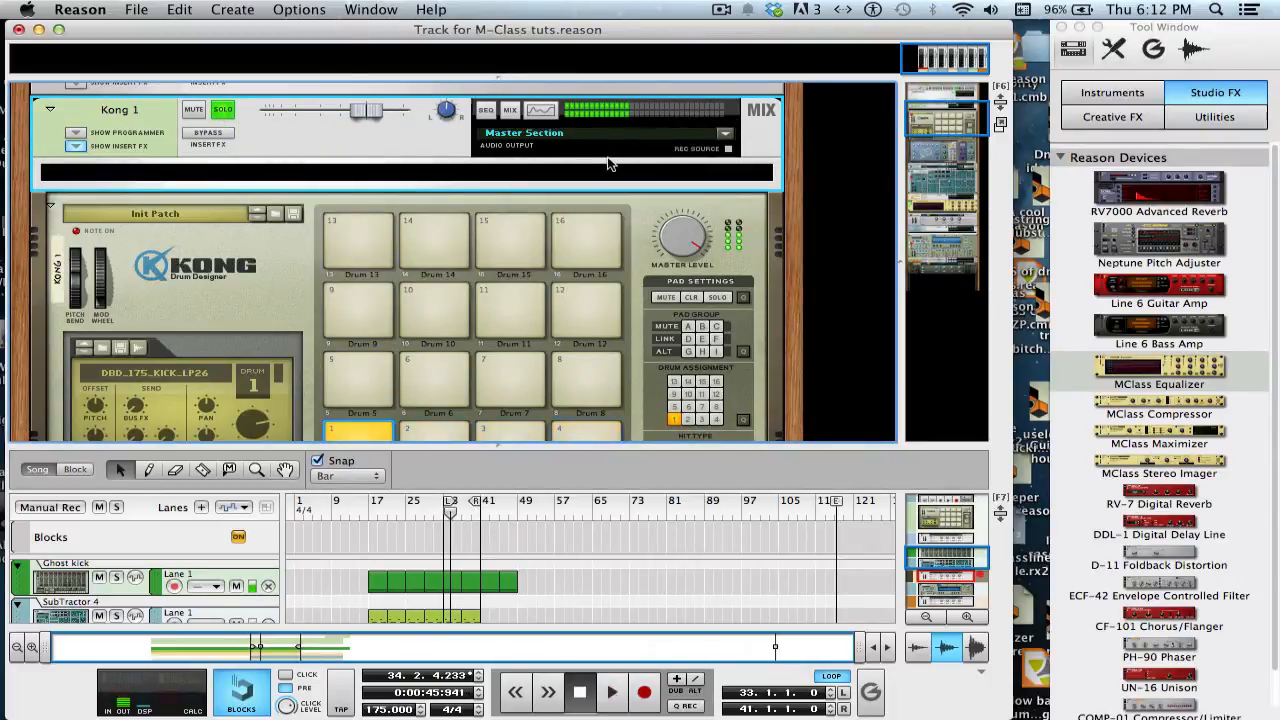
Add an MClass Equalizer to Kong 1's insert effects and play the soloed drums through it briefly
left_click(515, 175)
double_click(1159, 370)
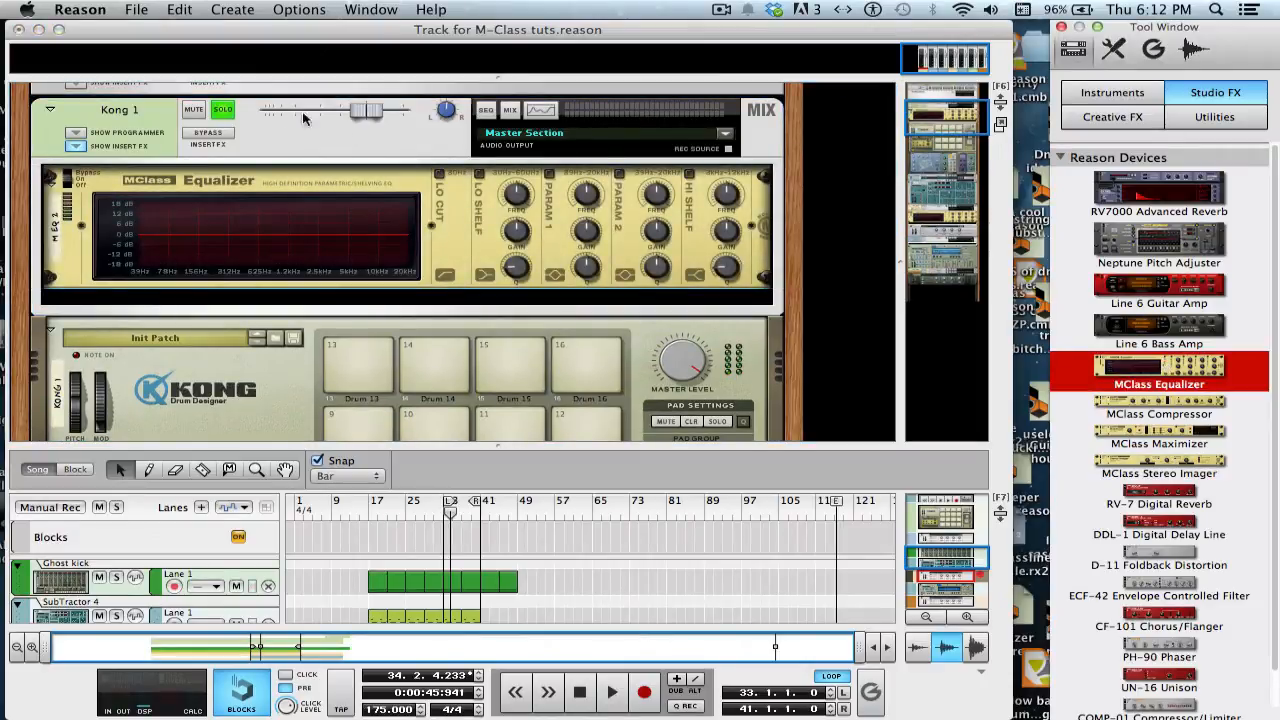
key("space")
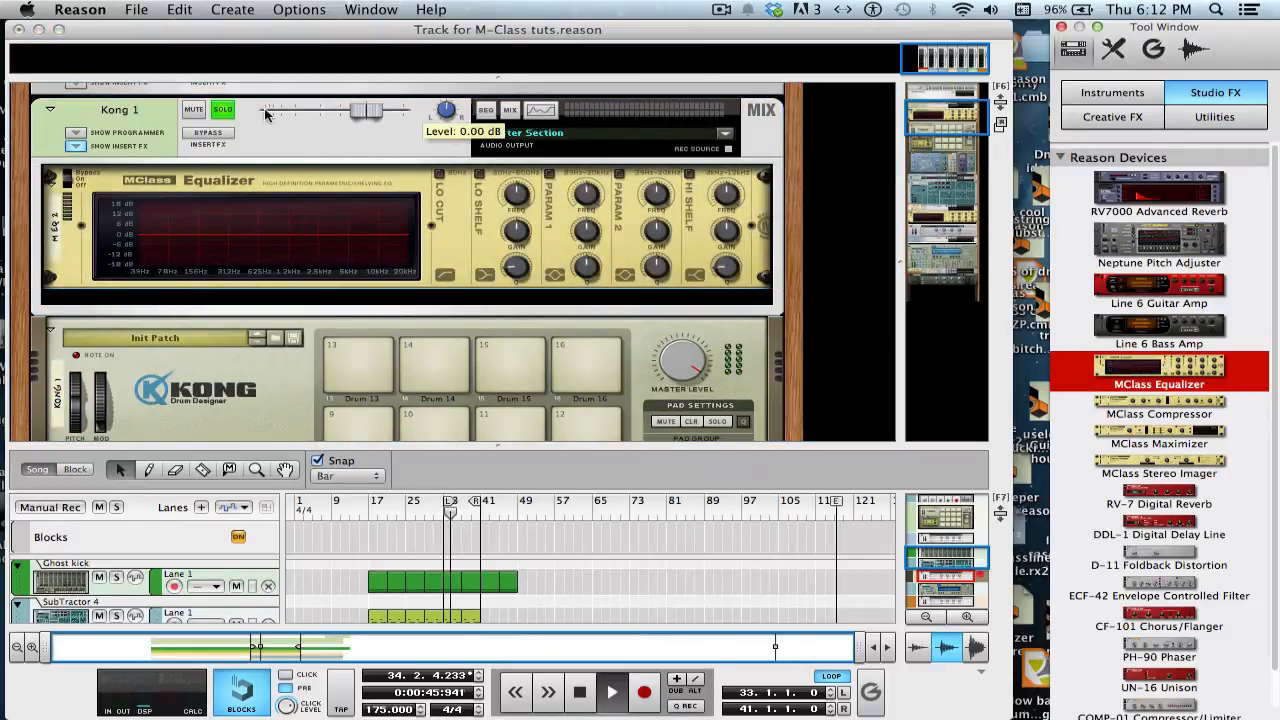
key("space")
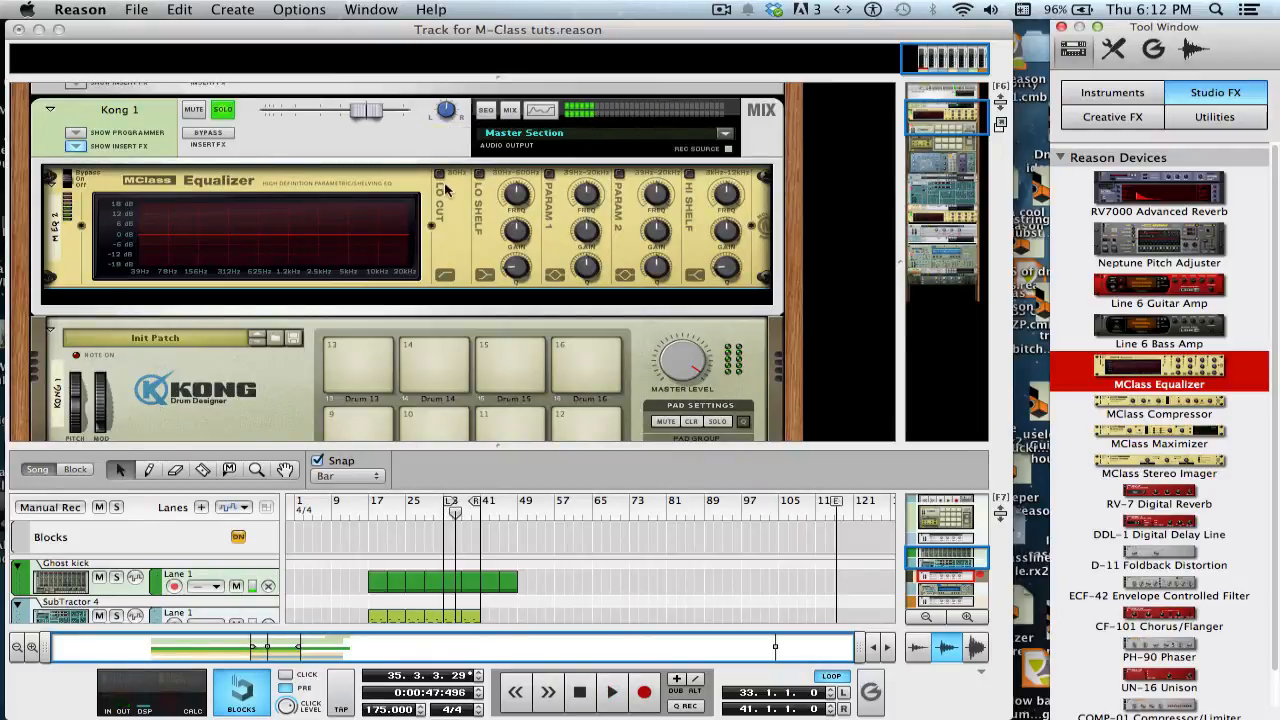
Enable Low Cut on Kong 1's equalizer and play the drums to hear it
left_click(438, 176)
key("space")
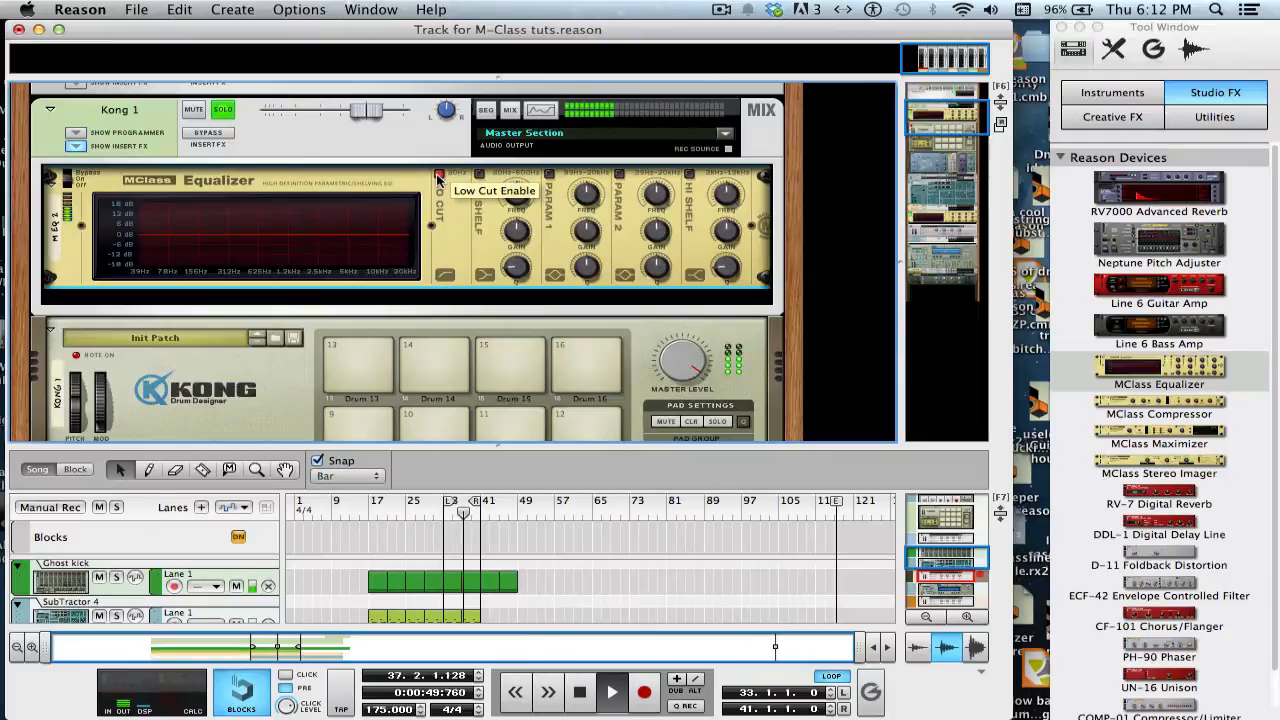
key("space")
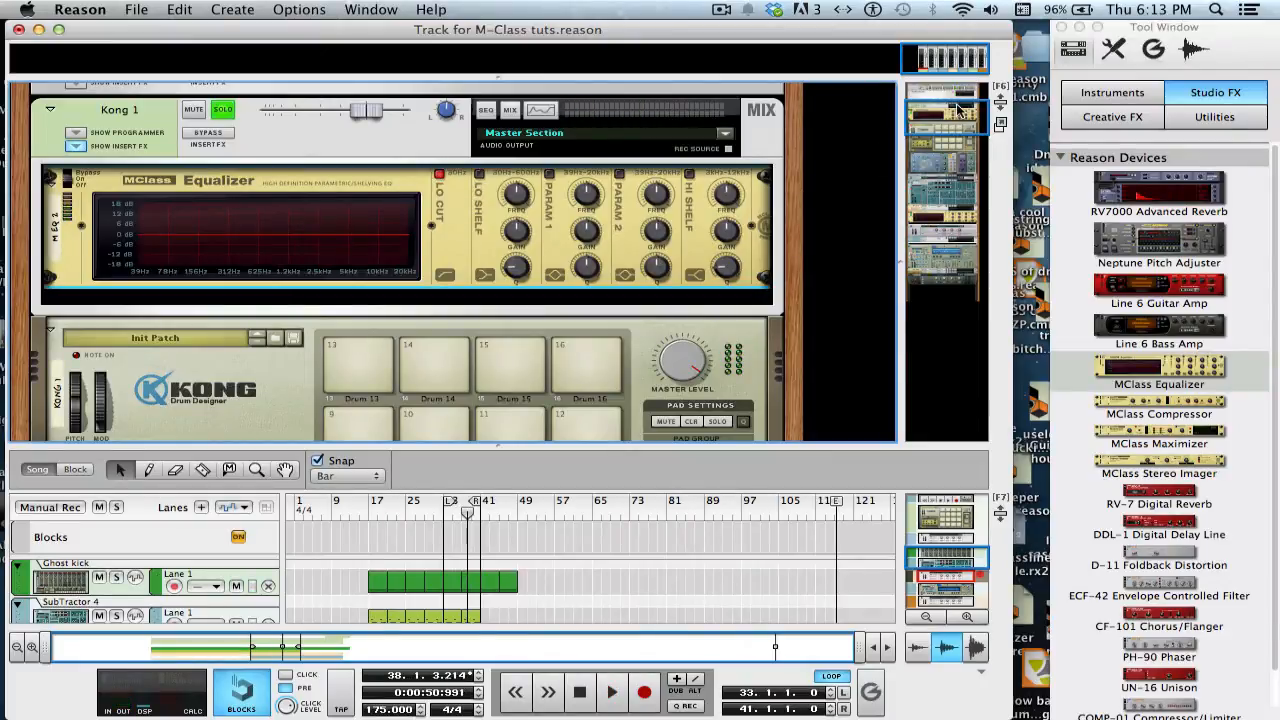
Enable the Parametric 1 band on Kong 1's equalizer while auditioning the drums, and stop playback
scroll(730, 150, "down", 2)
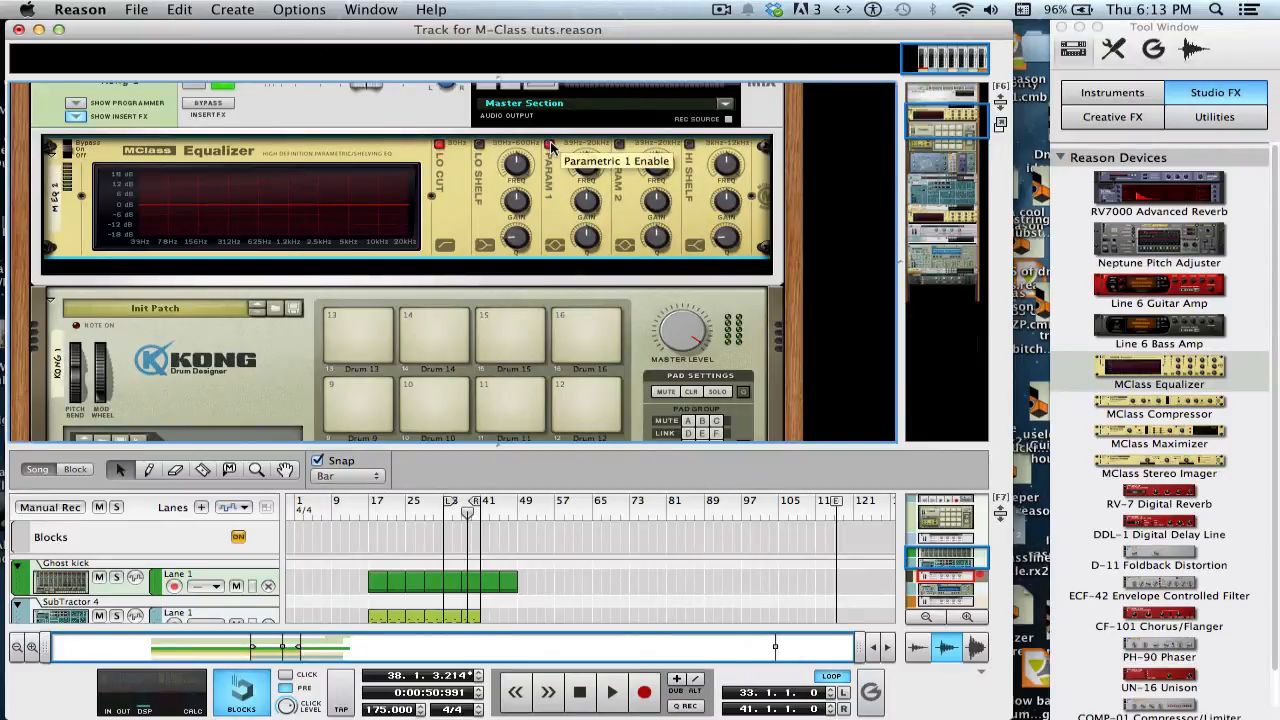
key("space")
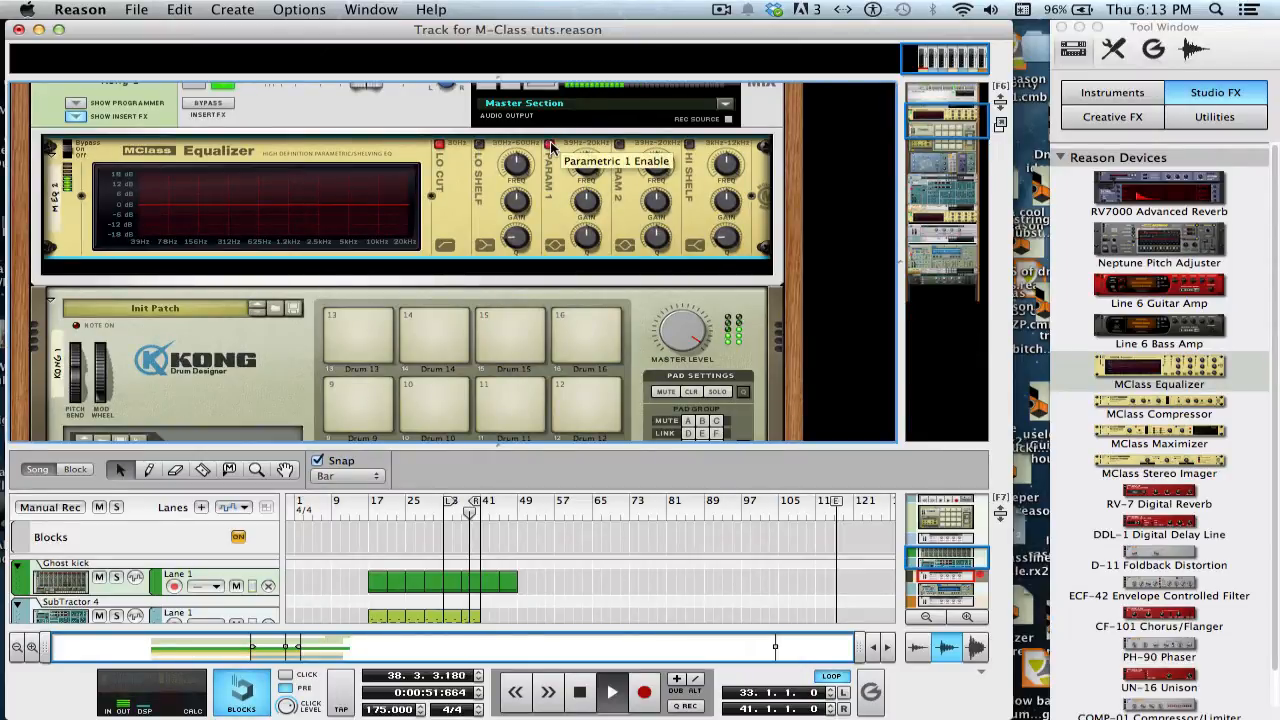
left_click(551, 146)
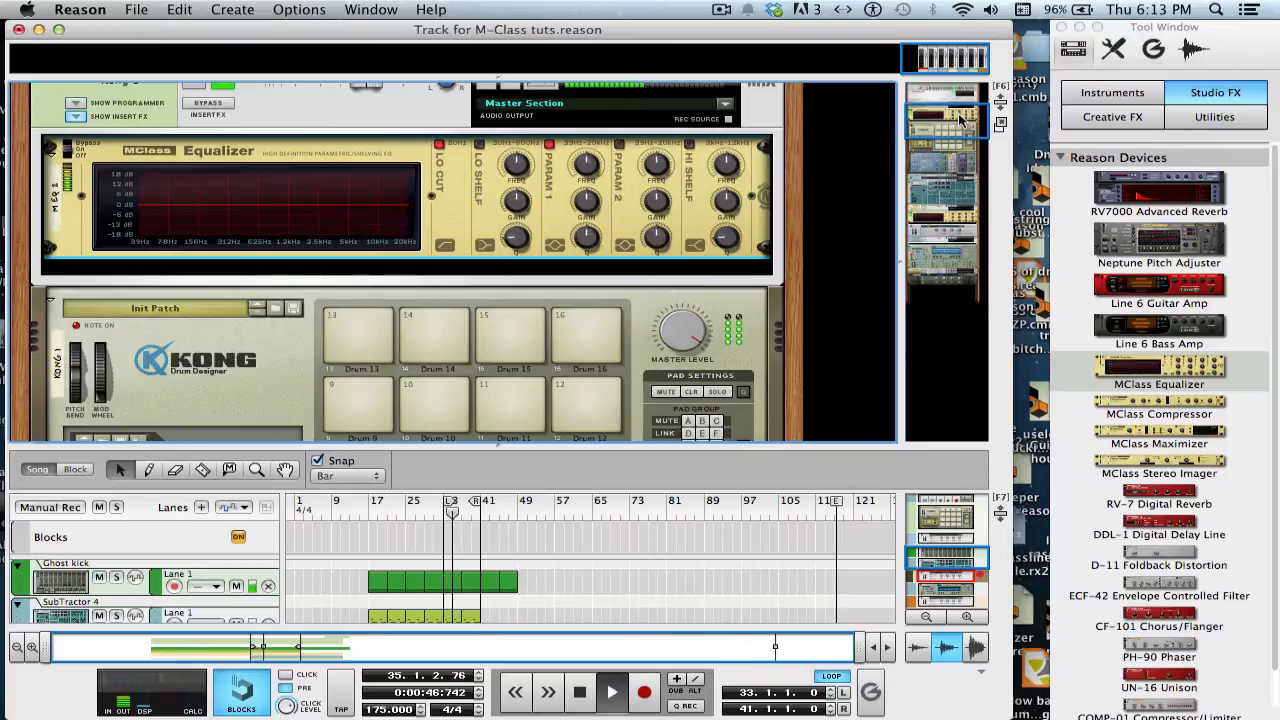
left_click_drag(960, 116, 960, 113)
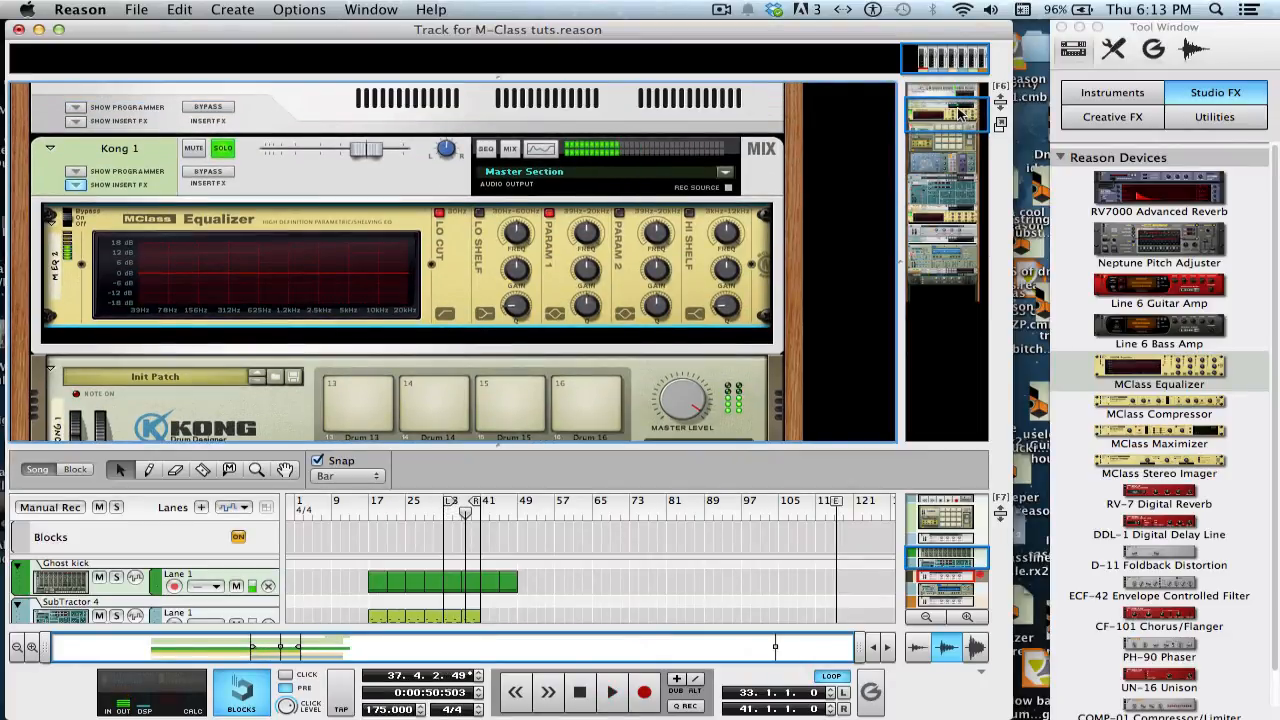
Boost Parametric 1's gain strongly on Kong 1's equalizer, raise its Q slightly and set its frequency to 47.7 Hz
mouse_move(586, 270)
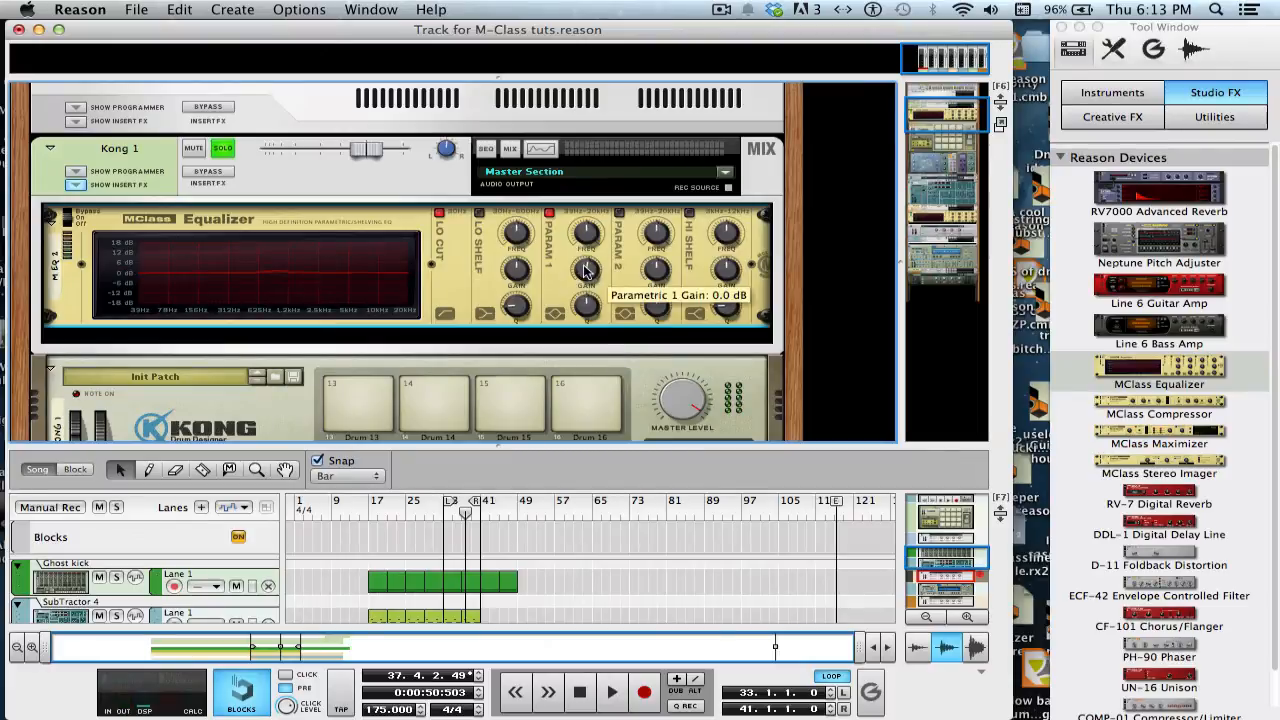
left_click_drag(585, 266, 578, 249)
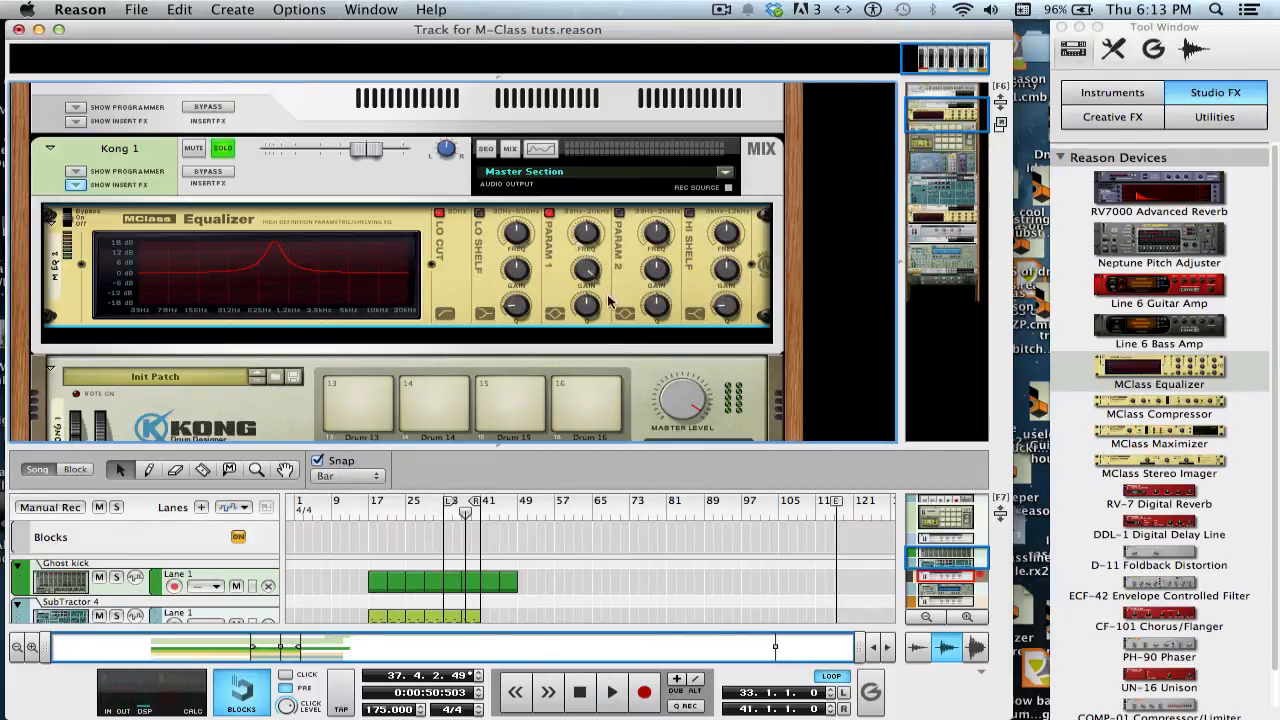
mouse_move(589, 307)
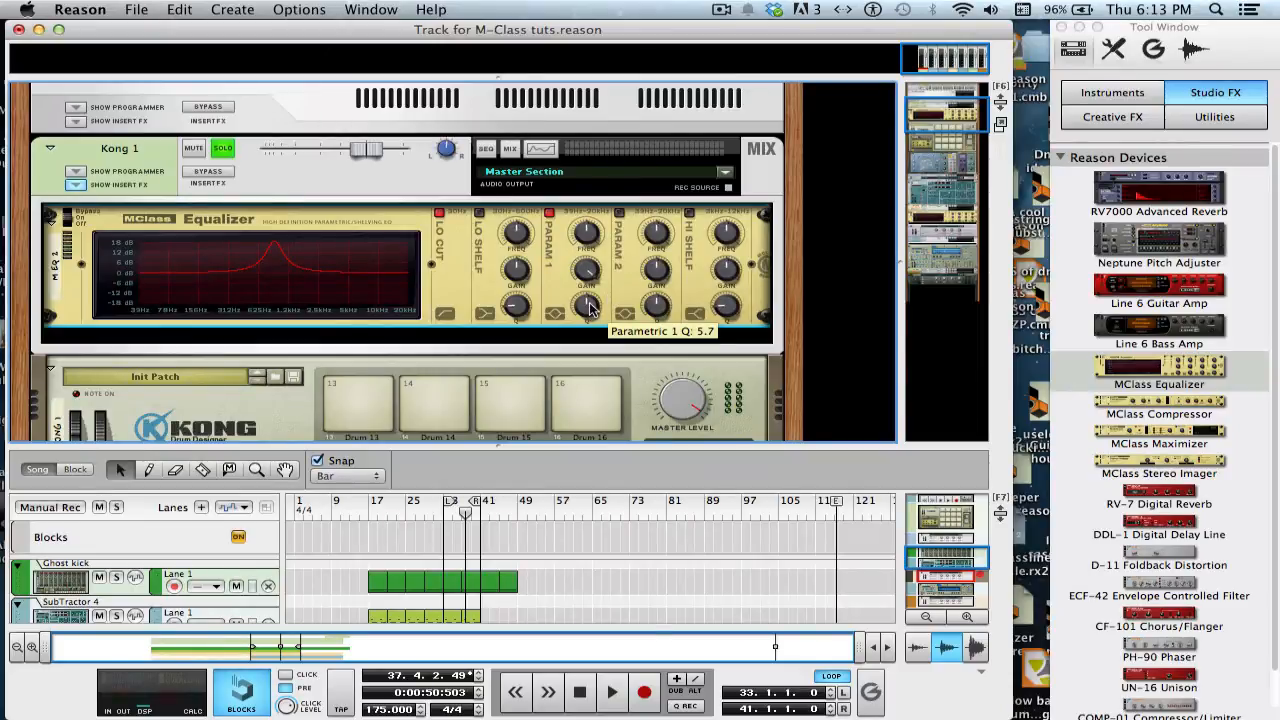
left_click_drag(588, 302, 587, 300)
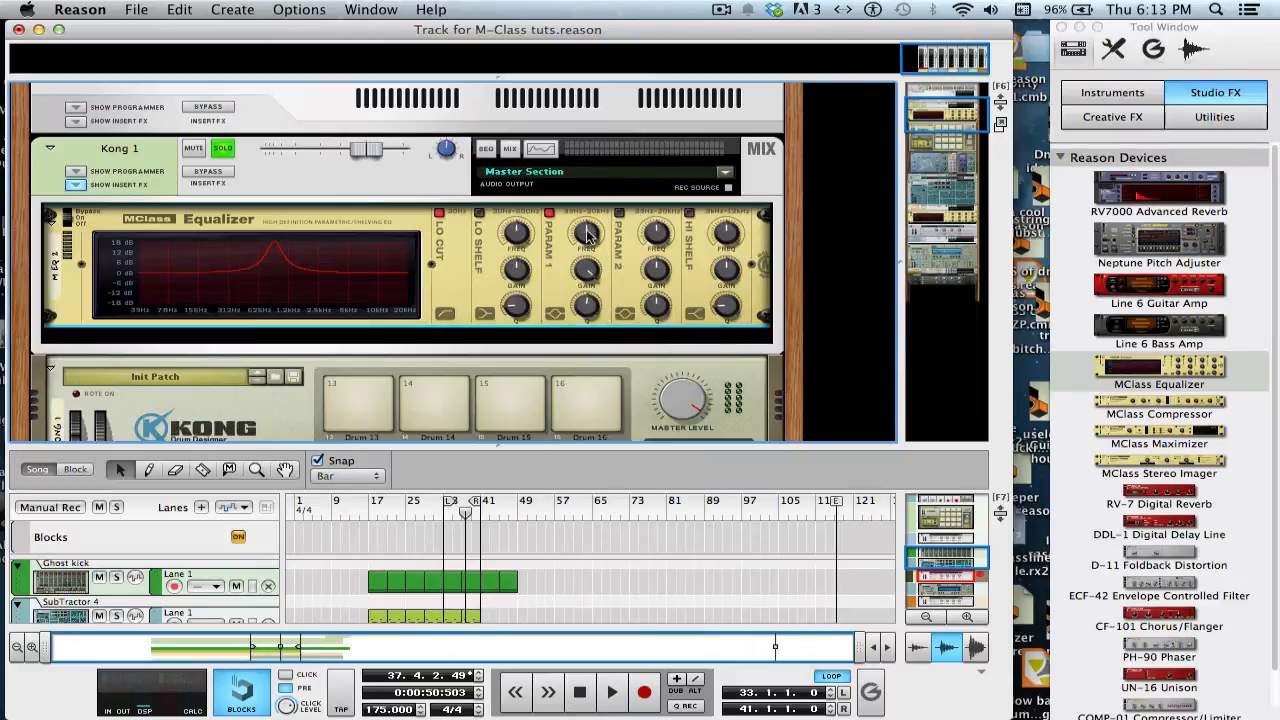
left_click_drag(587, 232, 593, 262)
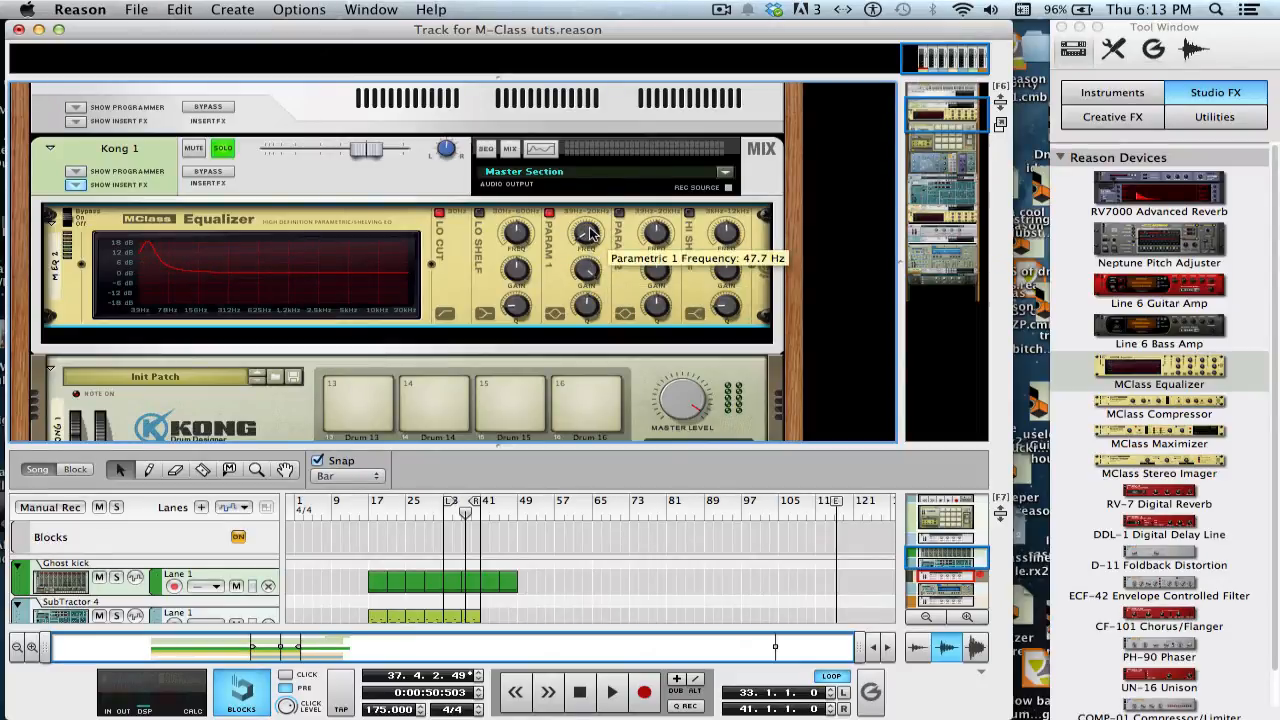
Tune Parametric 1's frequency on Kong 1's equalizer to 52.4 Hz while auditioning the soloed drums
key("space")
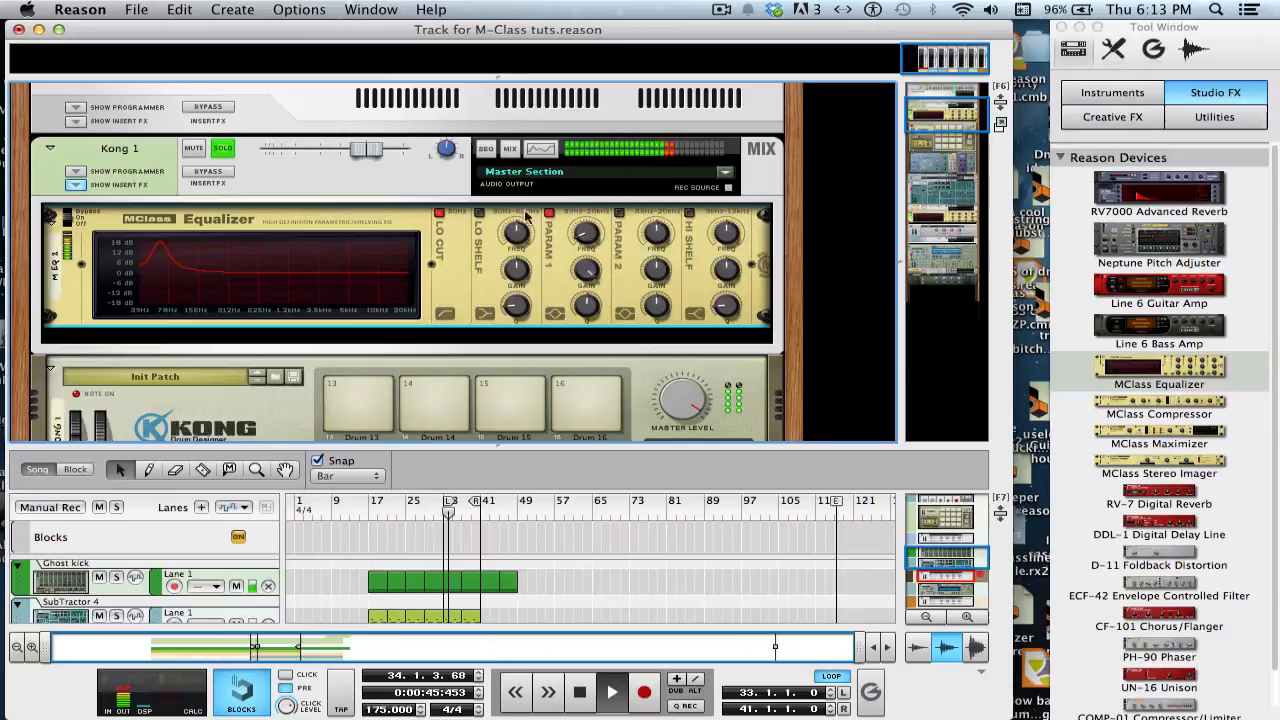
key("space")
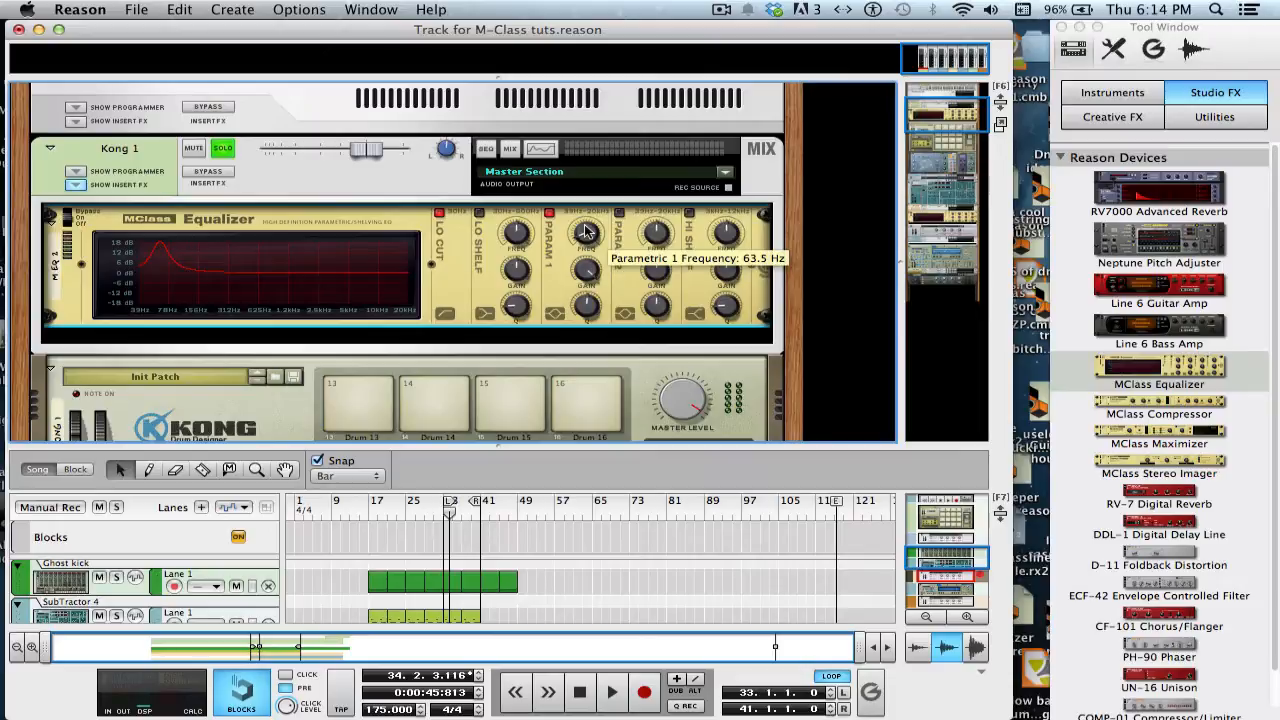
left_click_drag(587, 232, 589, 234)
key("space")
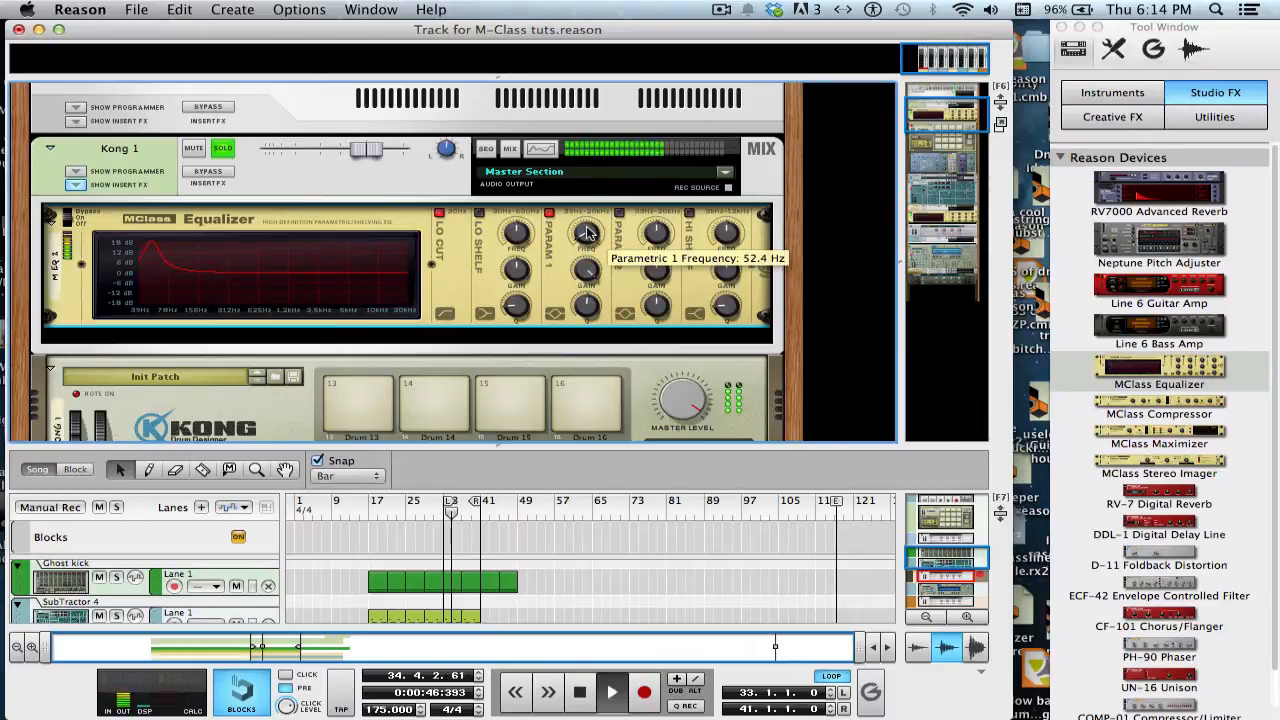
left_click_drag(587, 225, 587, 227)
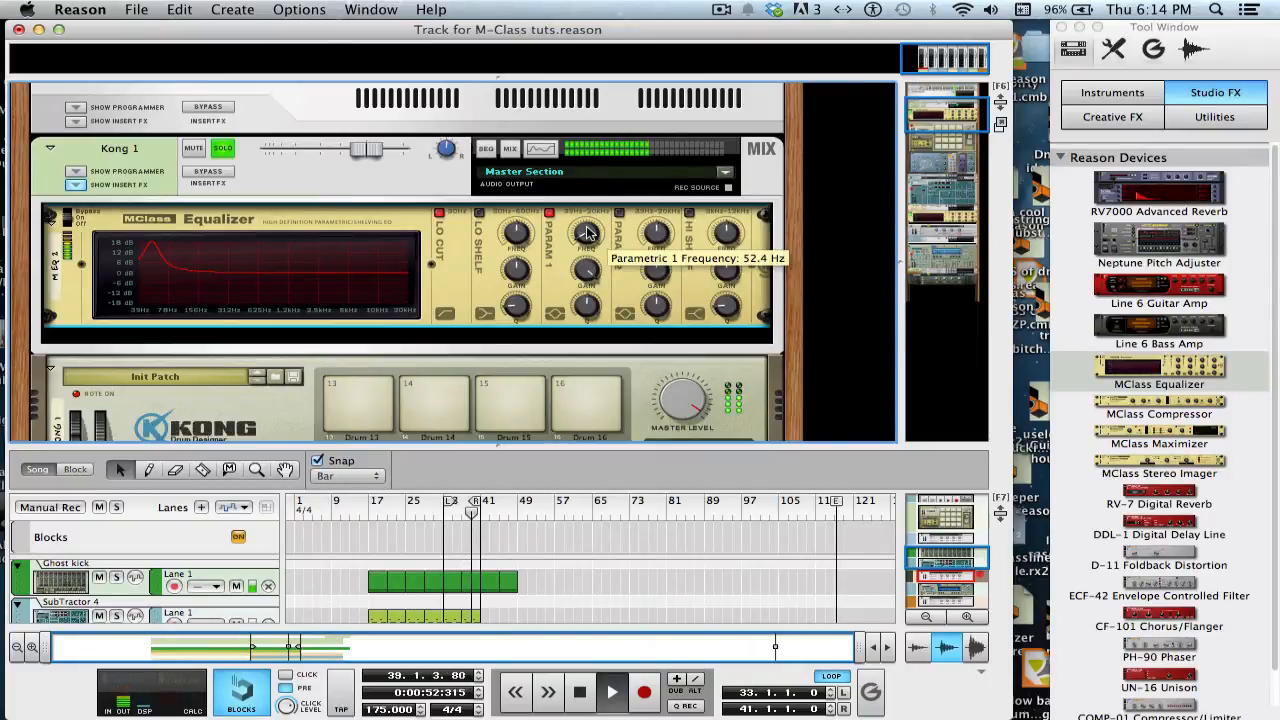
key("space")
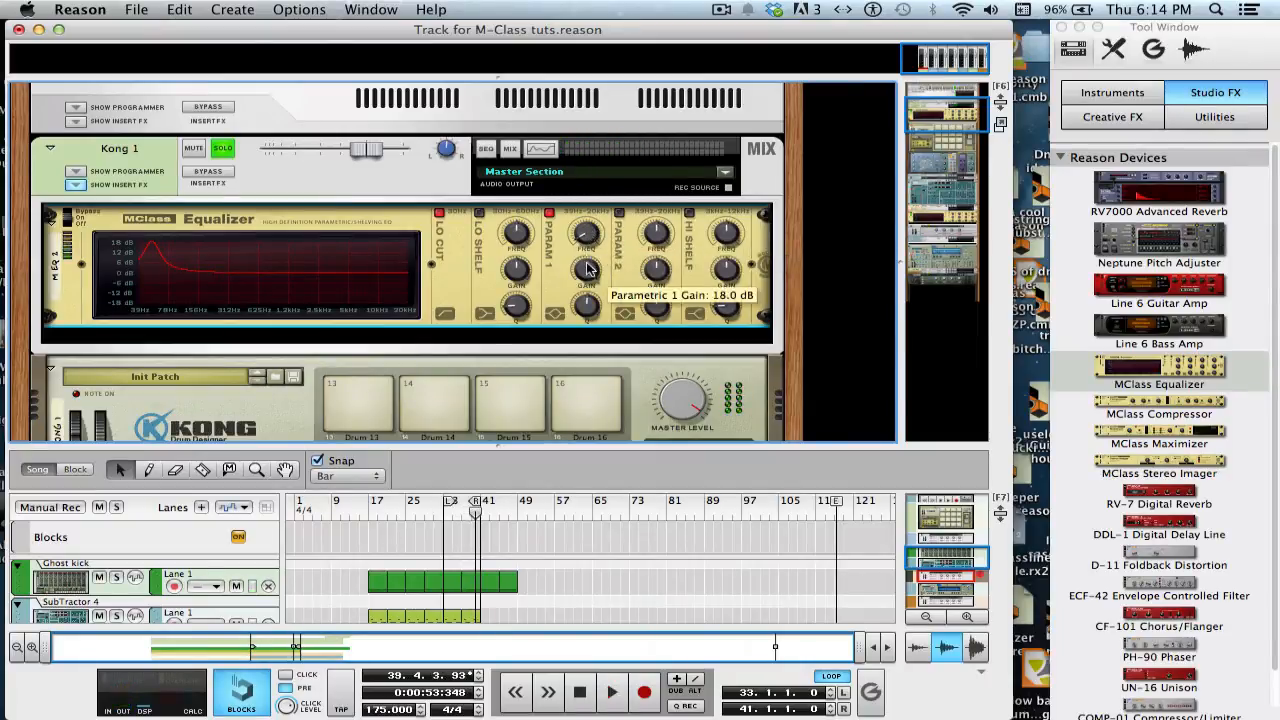
Set Parametric 1's gain on Kong 1's equalizer to 6.0 dB and play the drums briefly
left_click_drag(589, 270, 589, 281)
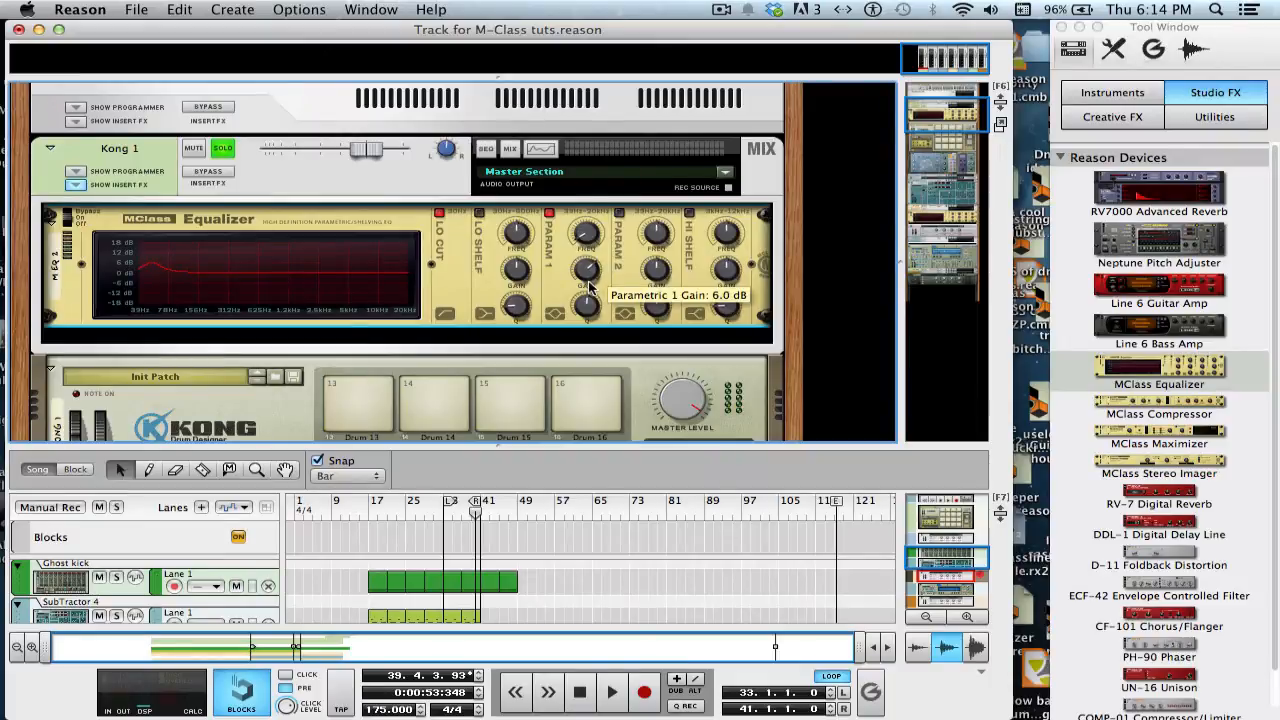
key("space")
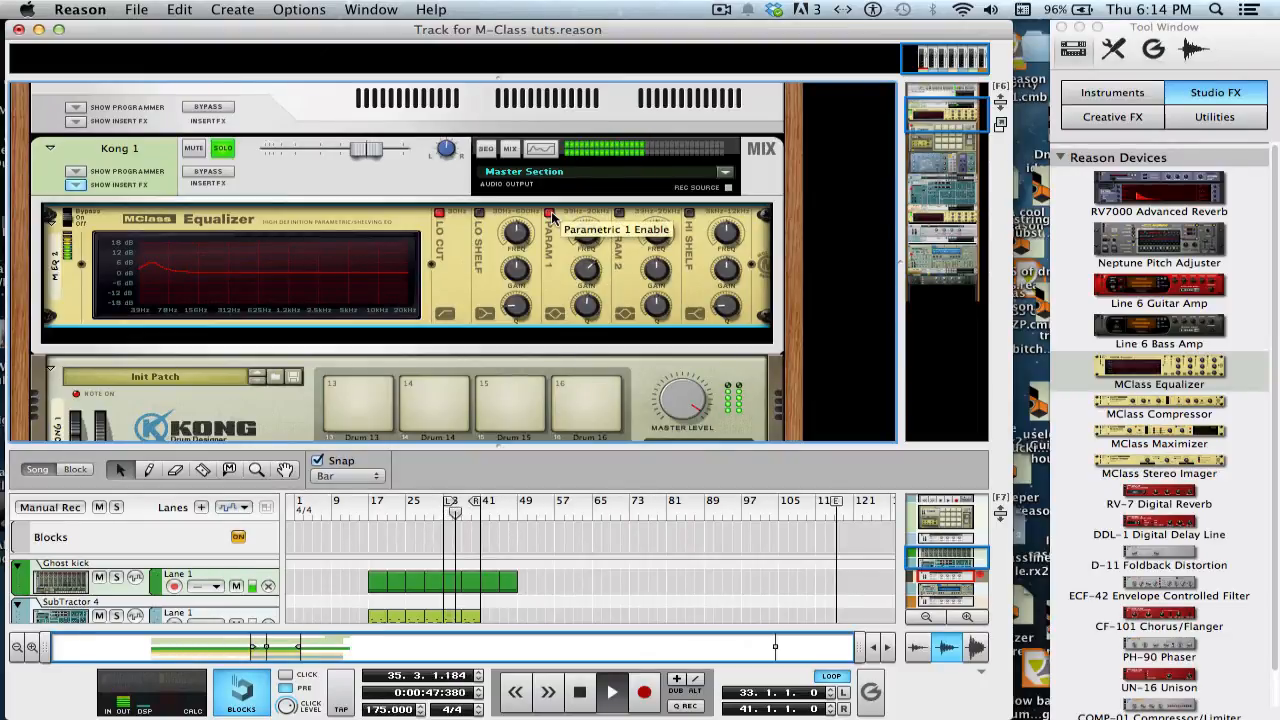
key("space")
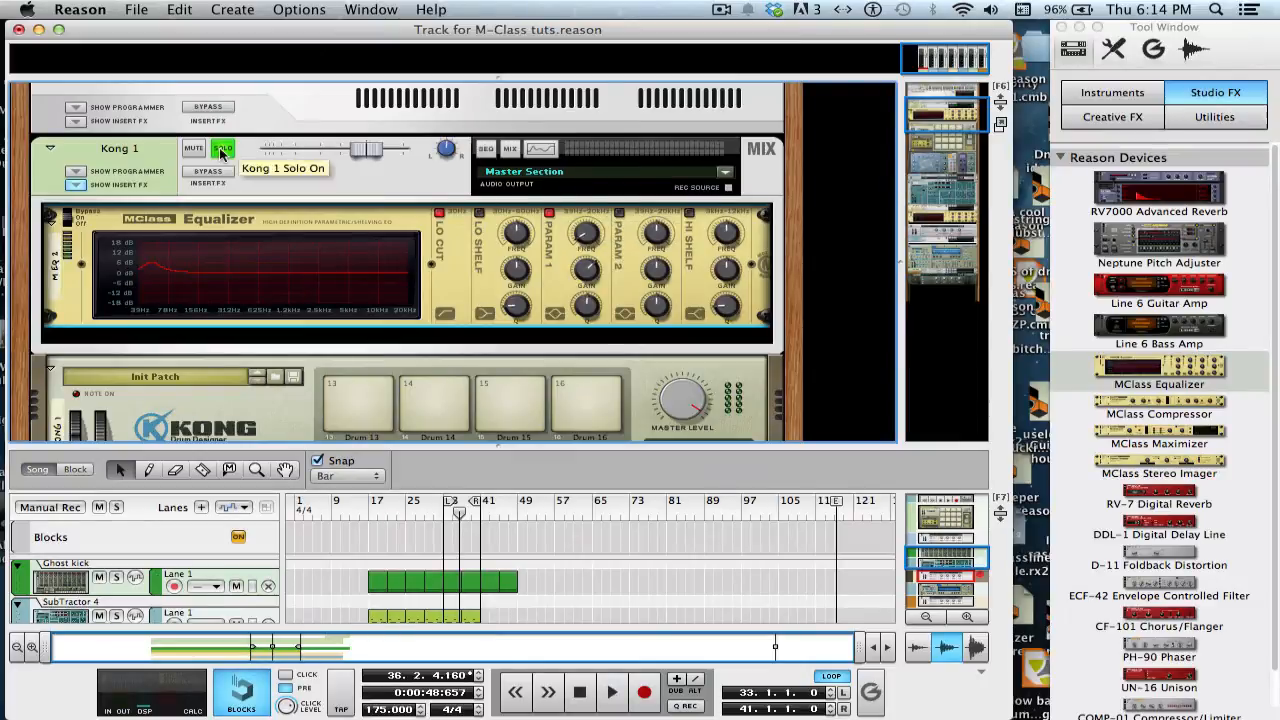
Compare the playing drums with Kong 1's equalizer bypassed and switched on, and stop playback
key("space")
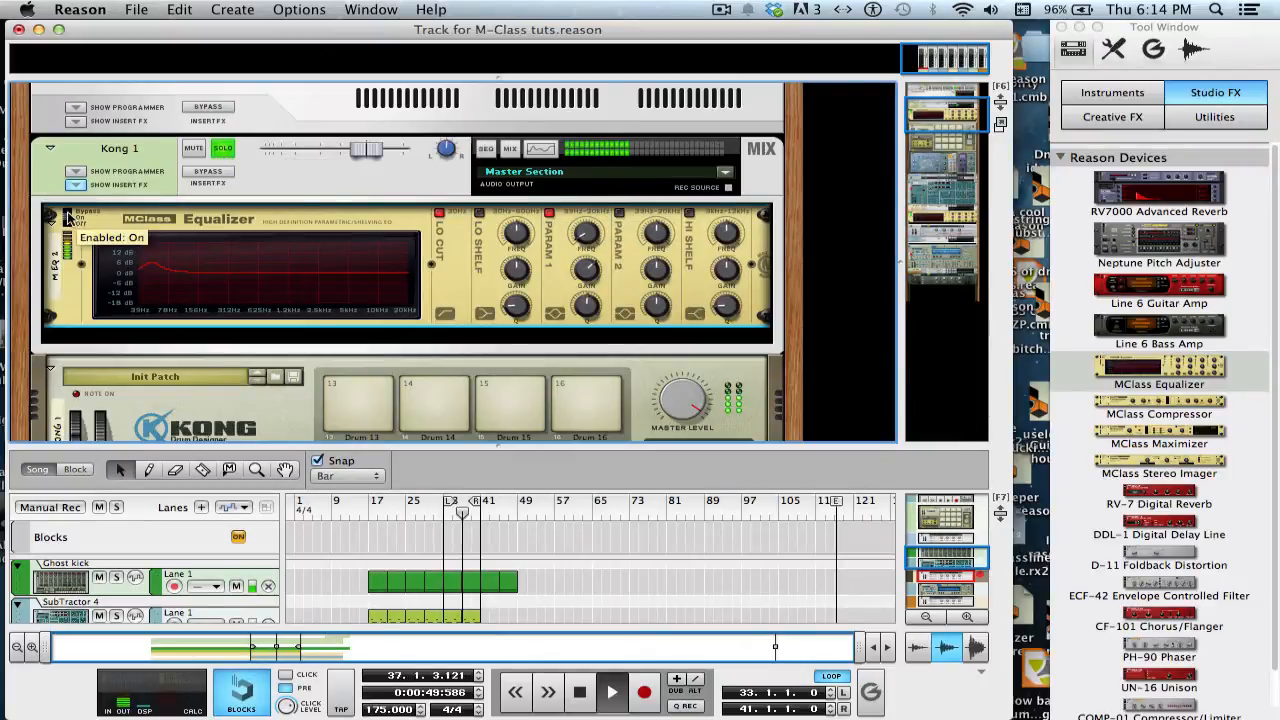
left_click(68, 216)
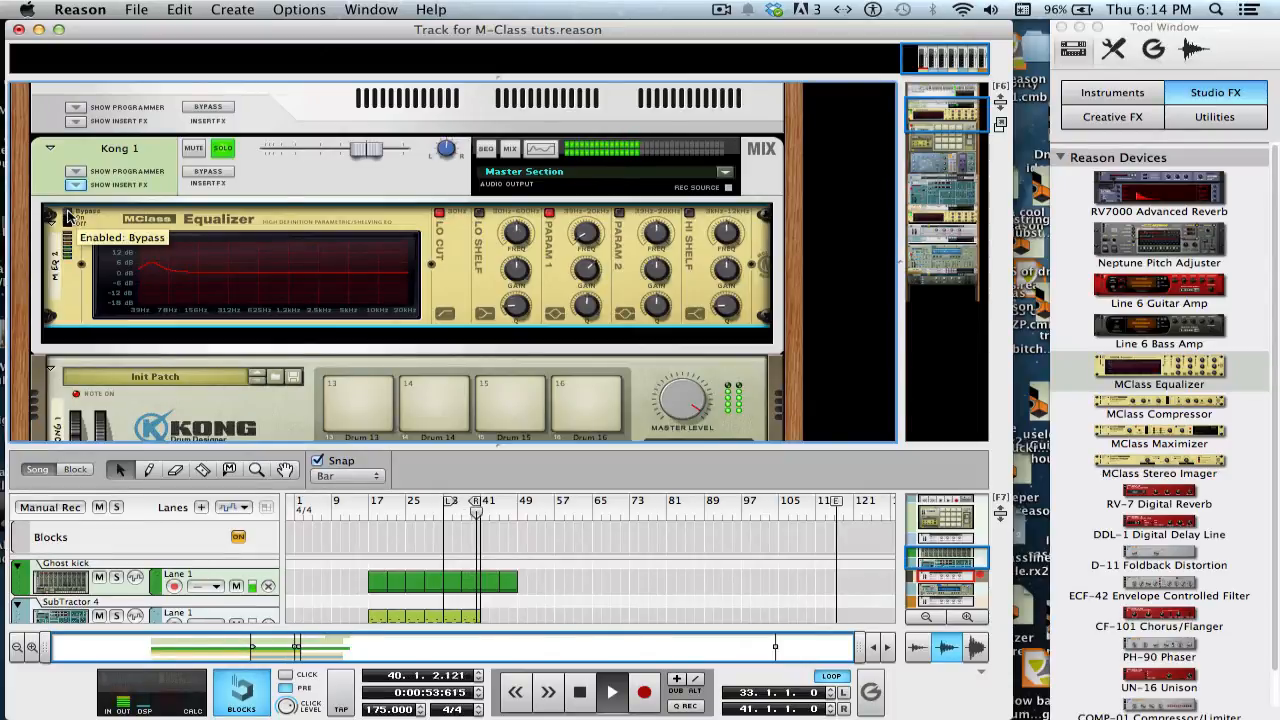
left_click(69, 217)
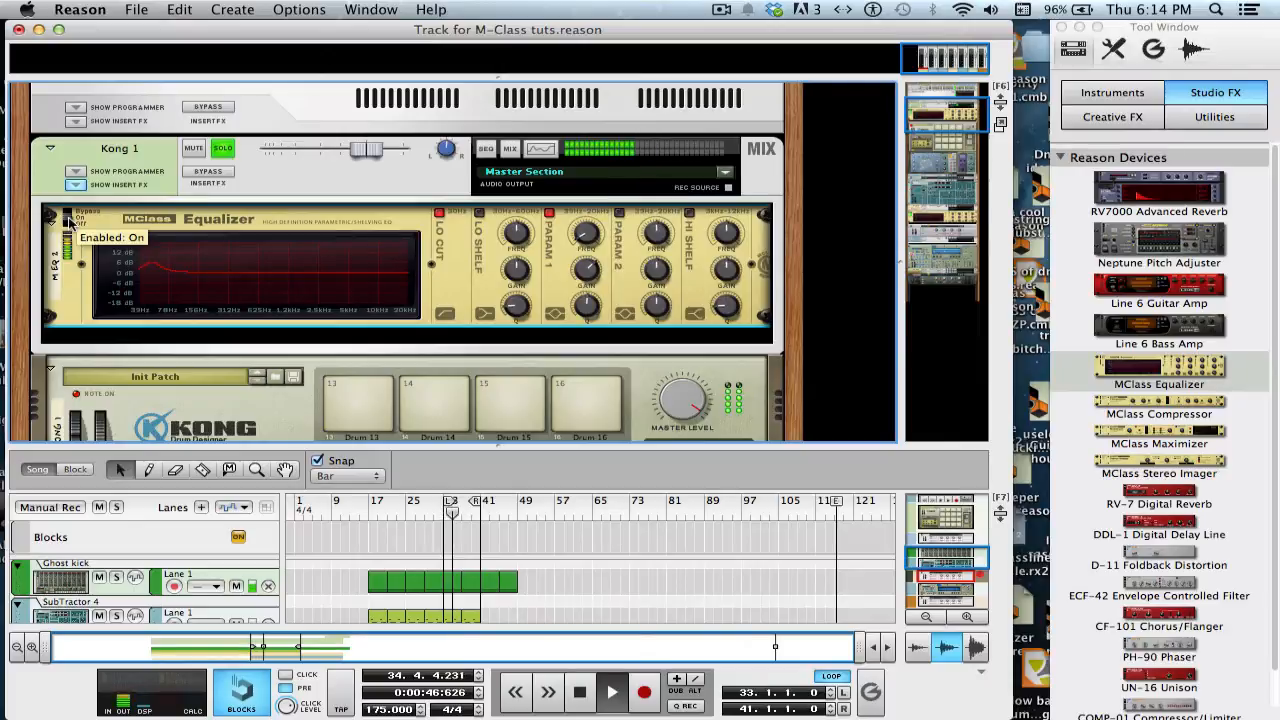
key("space")
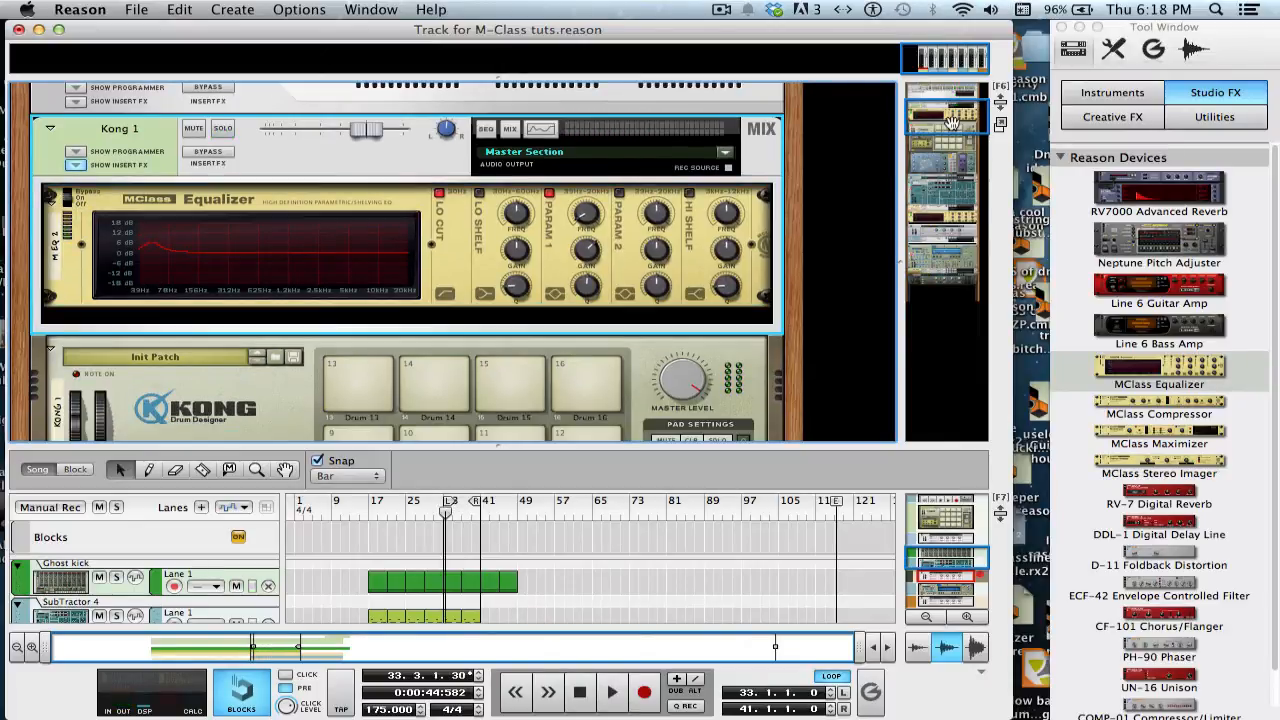
Solo Combinator 1 and play its lead through the existing equalizer
left_click_drag(951, 122, 963, 220)
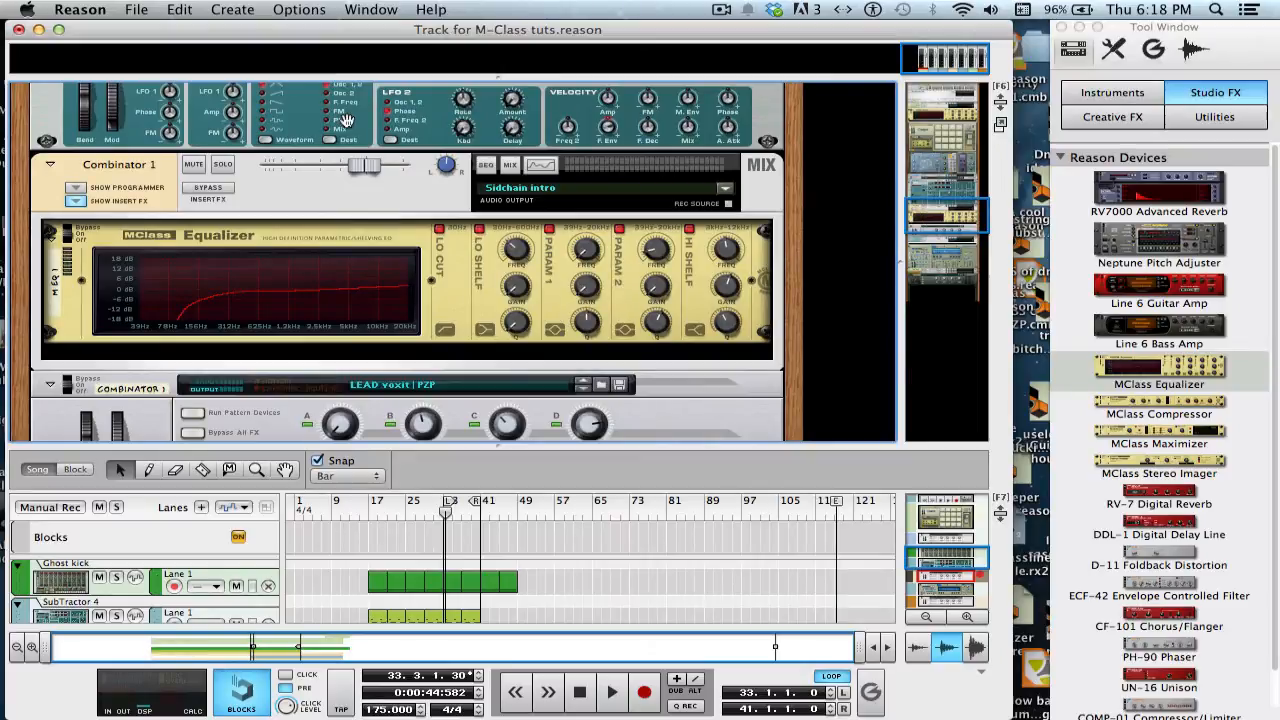
left_click(221, 164)
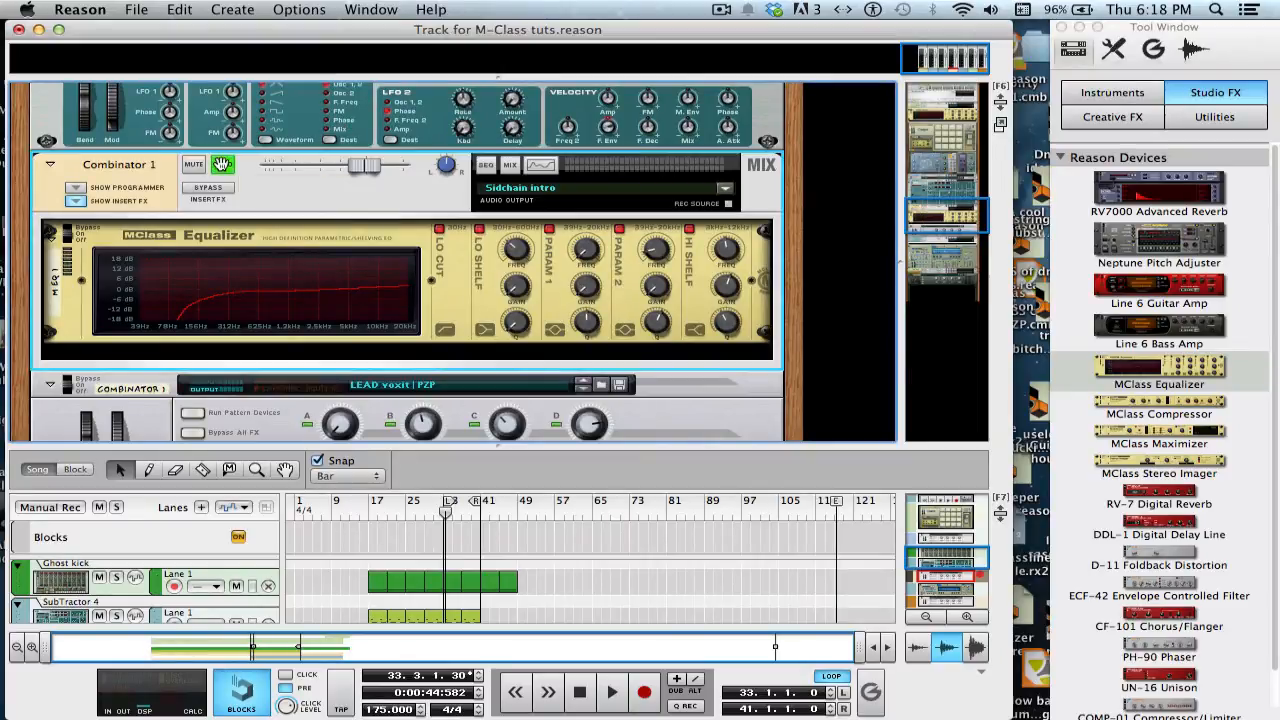
key("space")
Add a second MClass Equalizer below the existing one in Combinator 1's insert effects
left_click(345, 359)
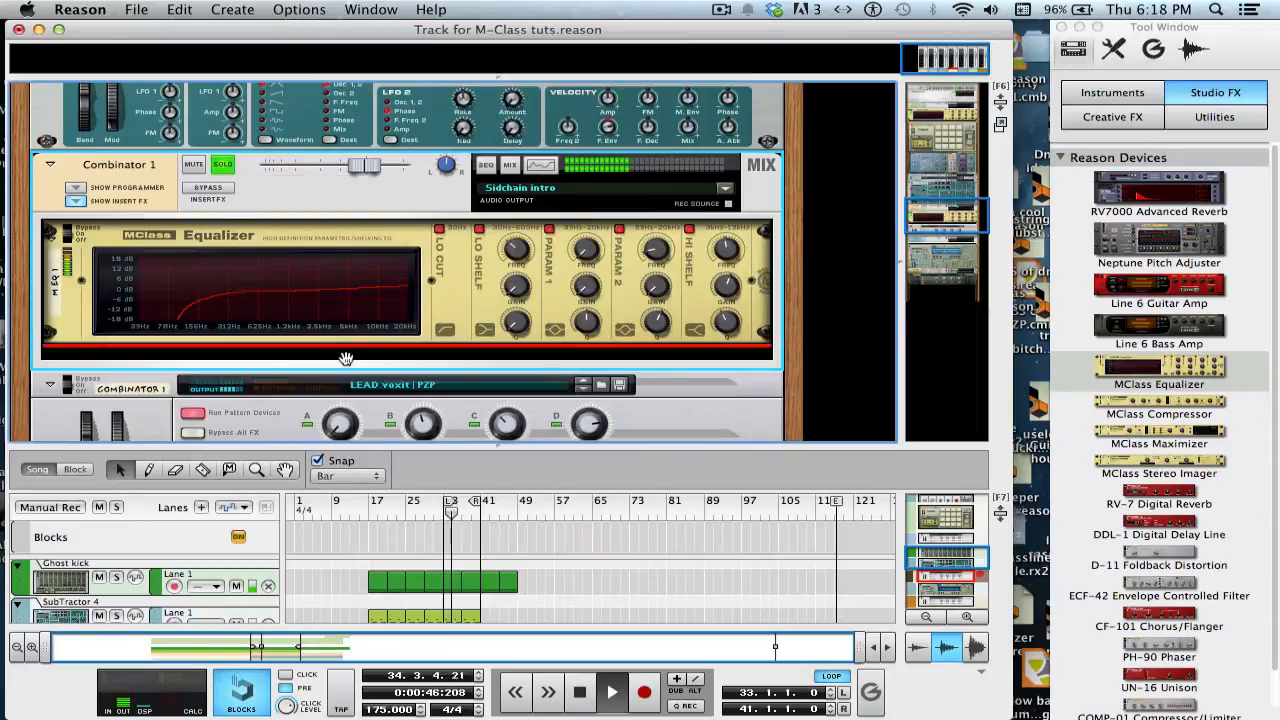
left_click_drag(941, 213, 941, 221)
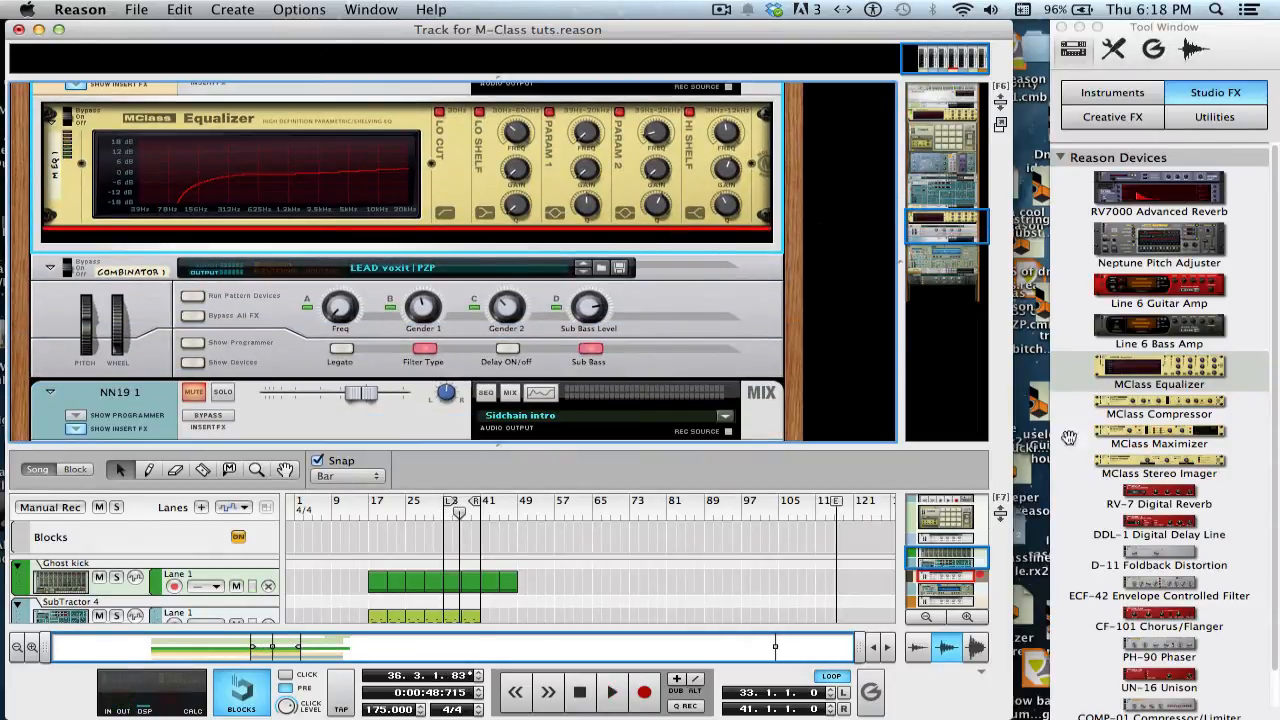
double_click(1190, 368)
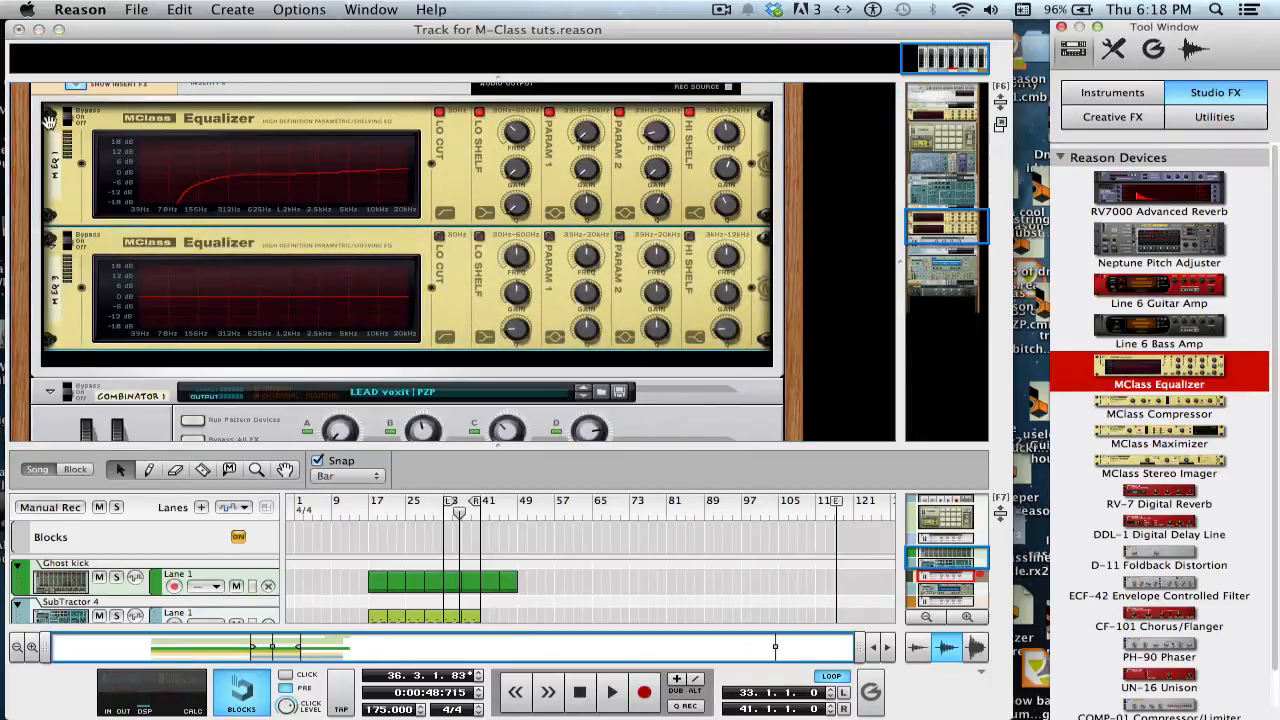
left_click(51, 115)
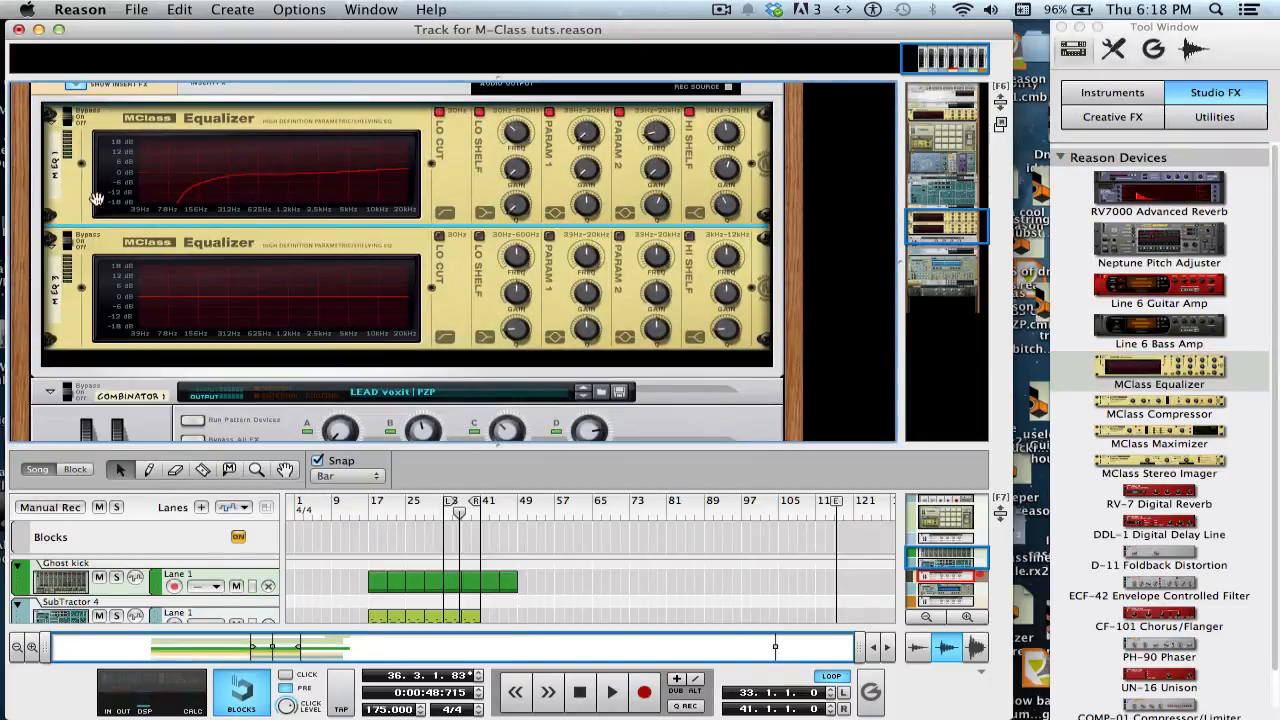
left_click_drag(950, 236, 947, 250)
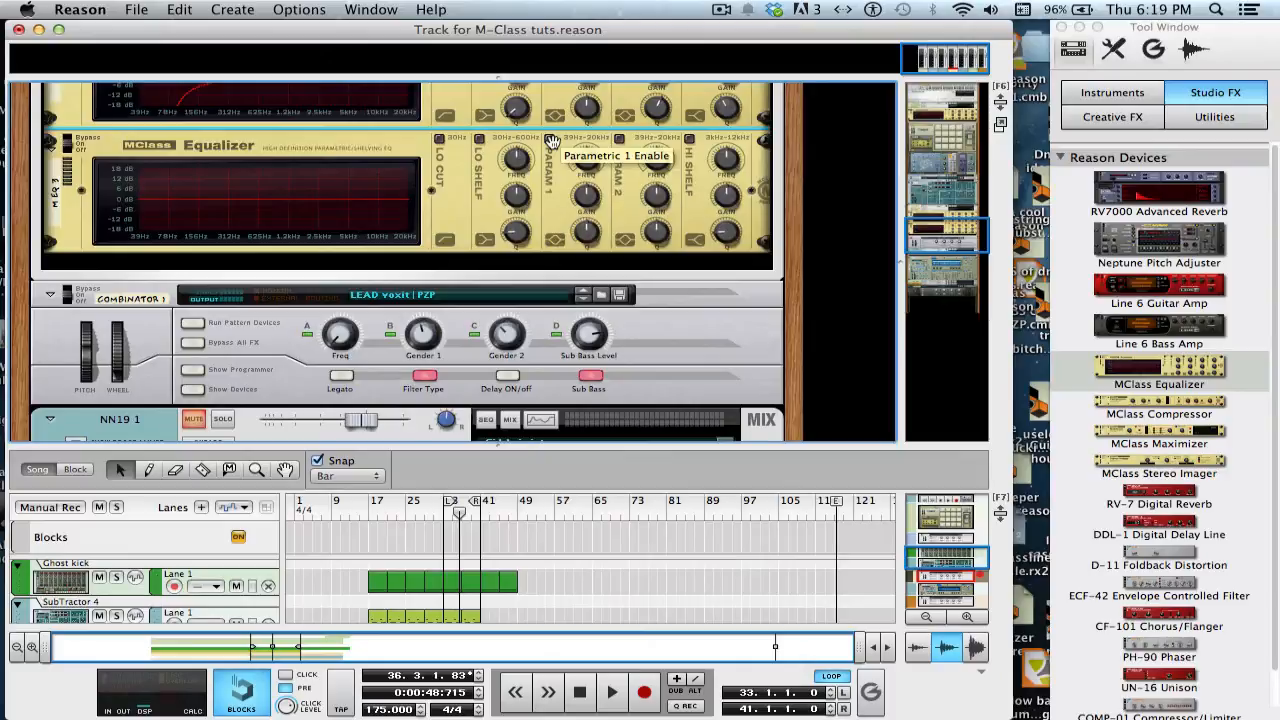
Enable Parametric 1 on Combinator 1's second equalizer, boost its gain strongly and raise its Q to a narrow peak
left_click(550, 139)
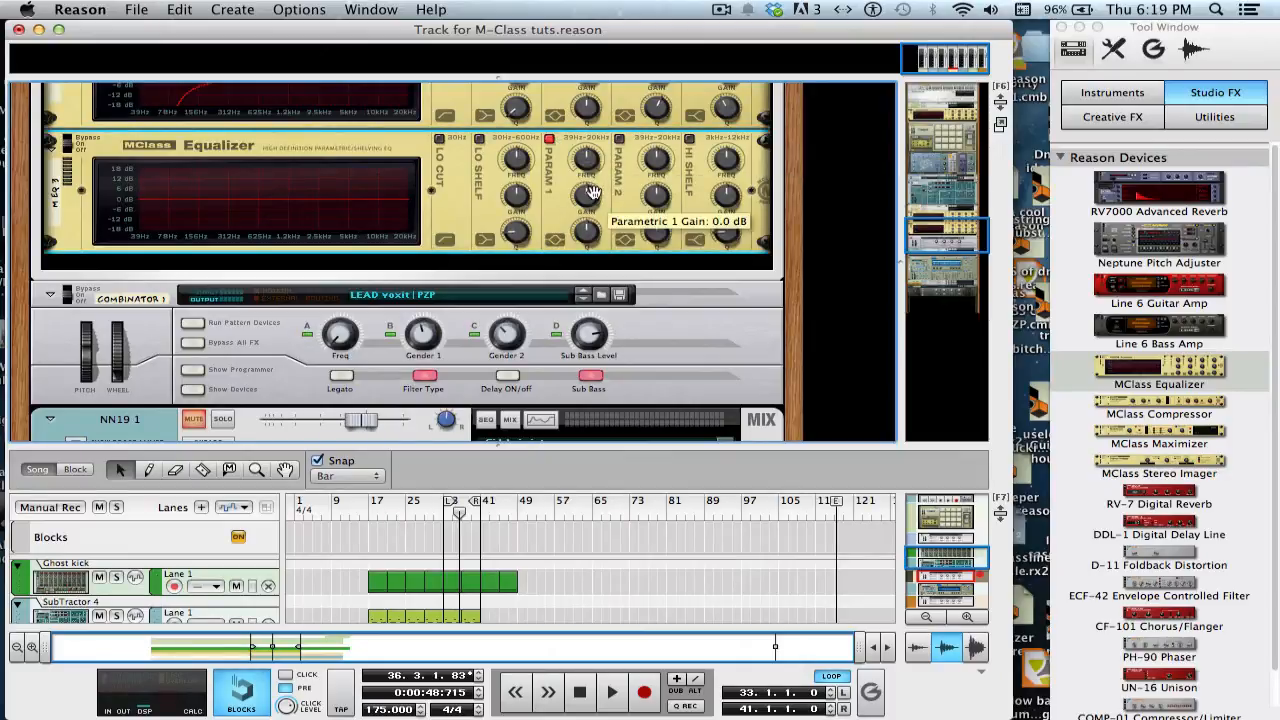
mouse_move(590, 195)
left_mouse_down()
mouse_move(582, 126)
mouse_move(588, 180)
left_mouse_up()
left_click_drag(591, 231, 578, 184)
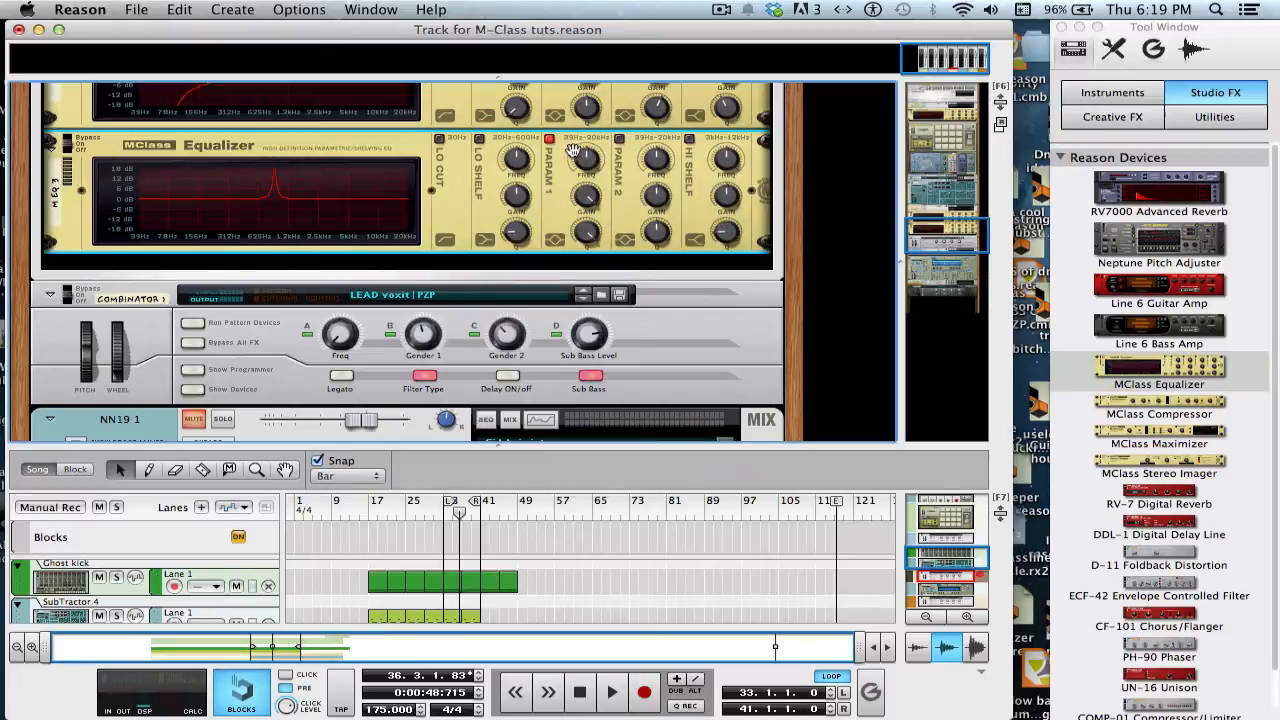
Sweep the narrow Parametric 1 peak across the spectrum, then sweep it while playing the lead and settle near 625 Hz
mouse_move(578, 156)
left_mouse_down()
mouse_move(580, 172)
mouse_move(561, 122)
mouse_move(563, 178)
mouse_move(556, 159)
mouse_move(579, 170)
mouse_move(578, 159)
left_mouse_up()
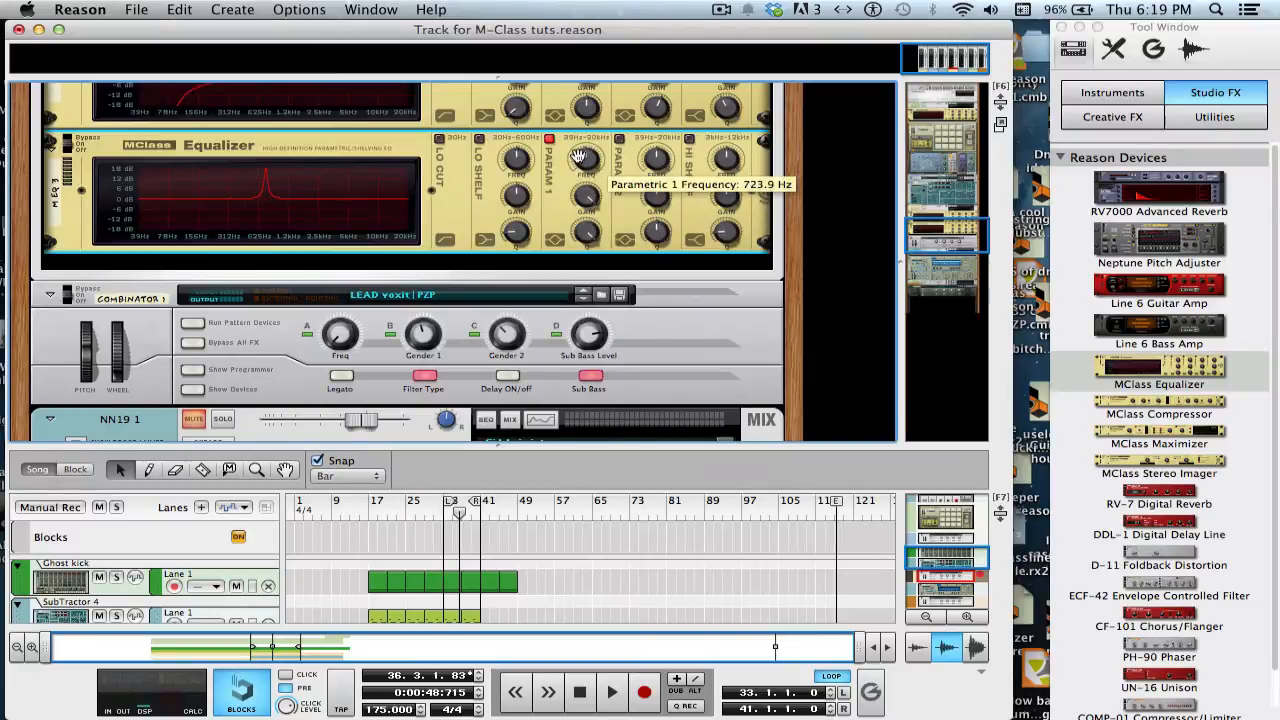
left_click_drag(578, 152, 577, 147)
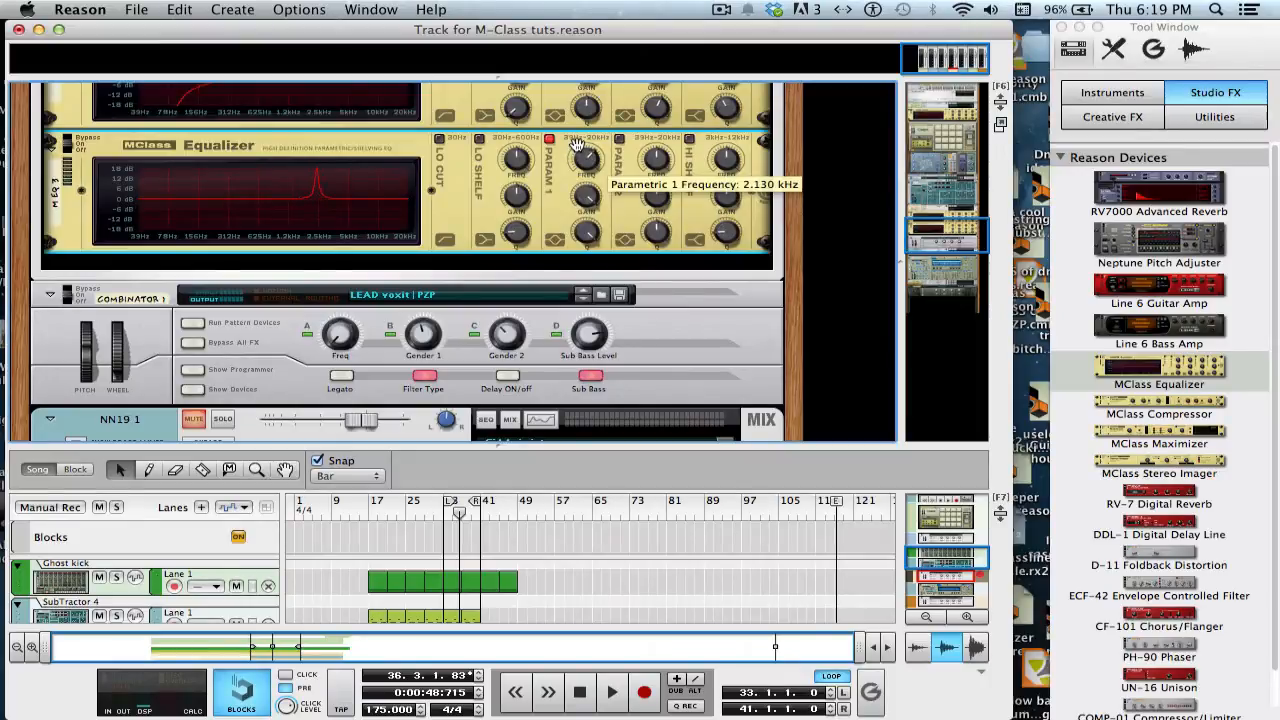
left_click_drag(577, 143, 578, 177)
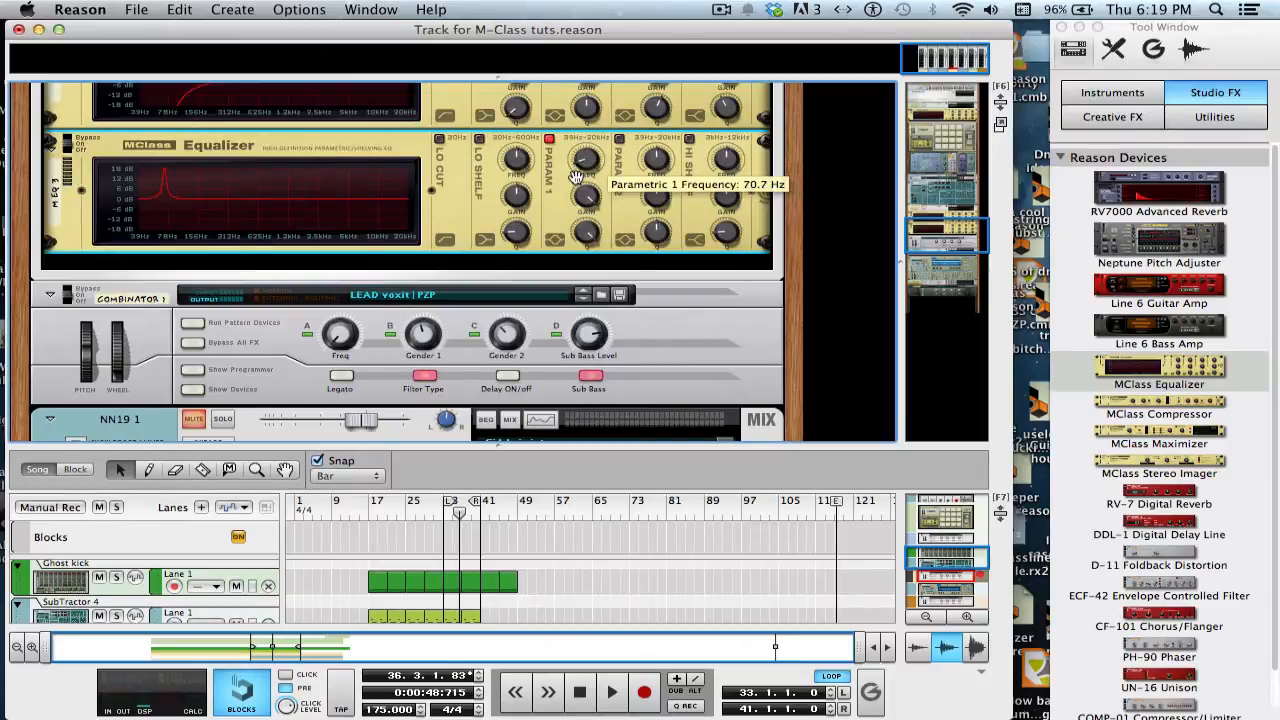
key("space")
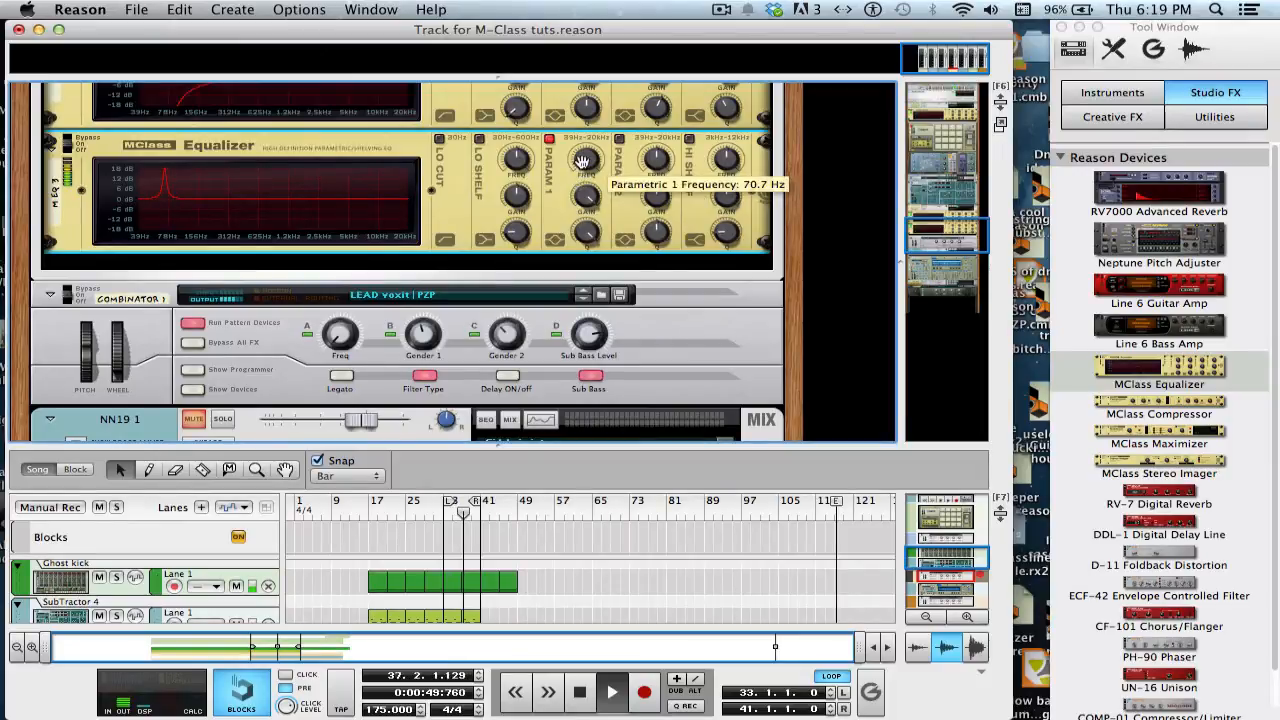
left_click_drag(582, 162, 580, 141)
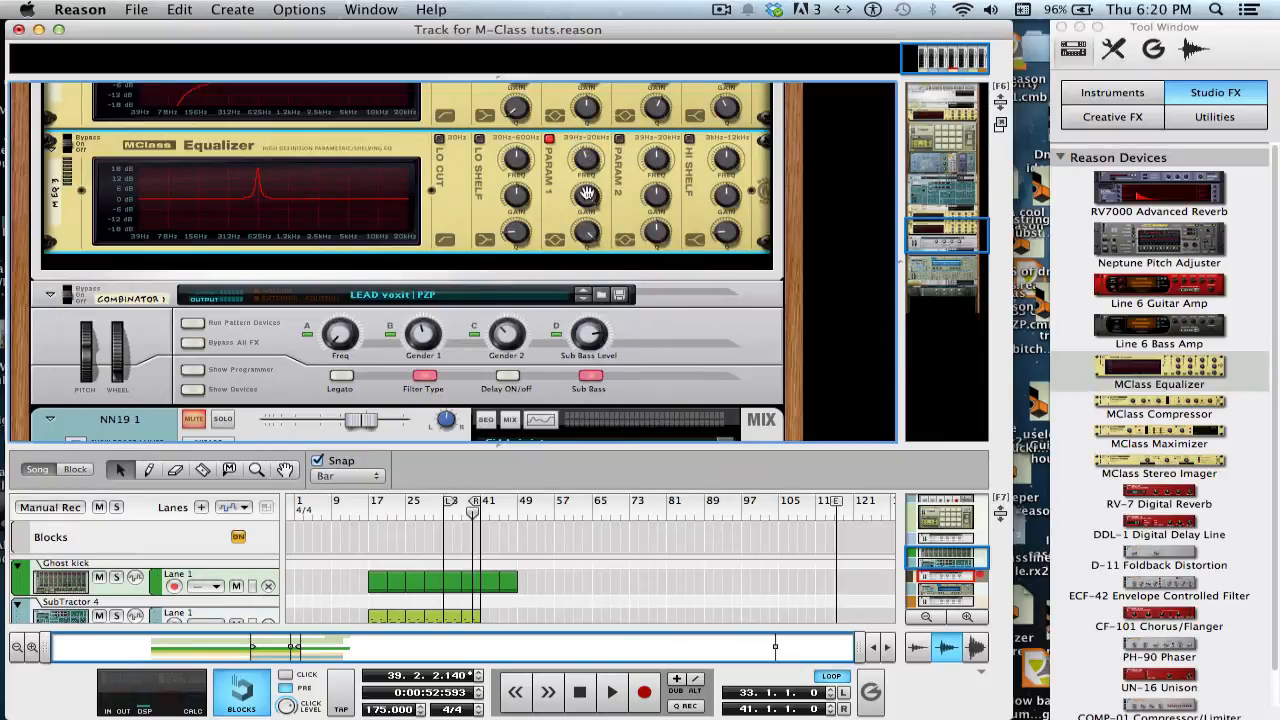
Cut Parametric 1's gain on the second equalizer to -18.3 dB and play the lead to hear the notch
left_click_drag(587, 193, 583, 279)
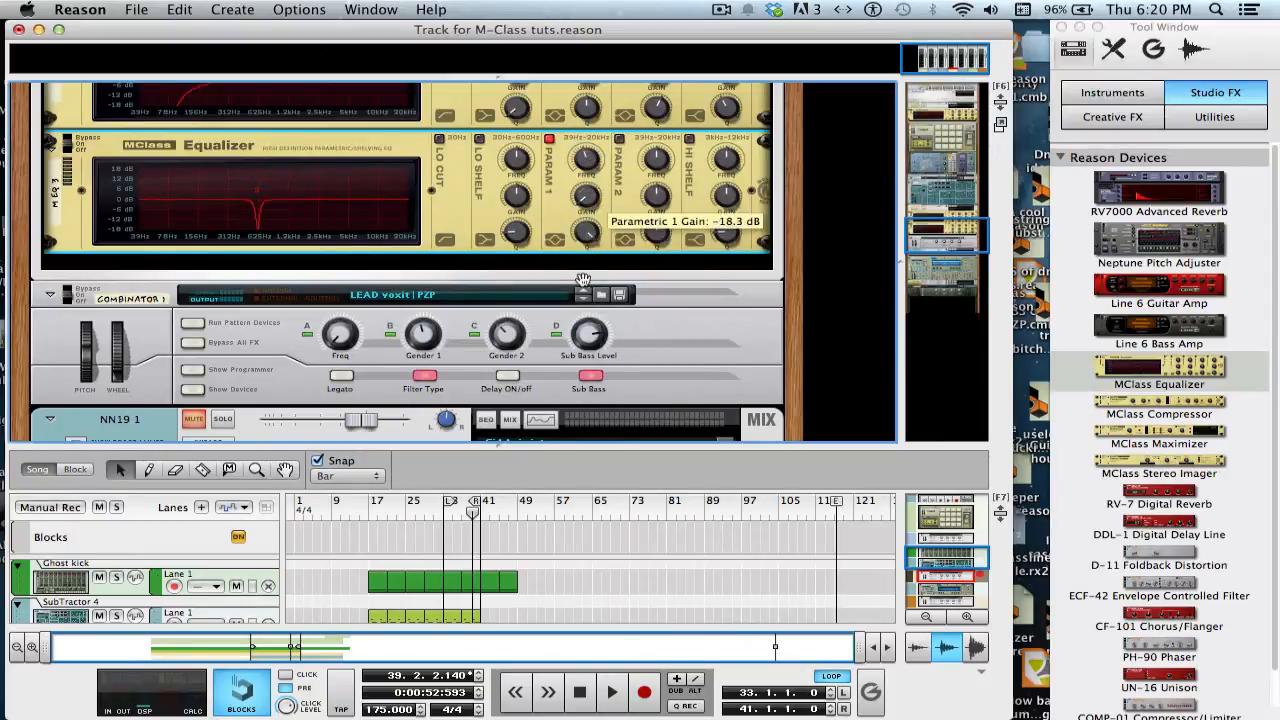
key("space")
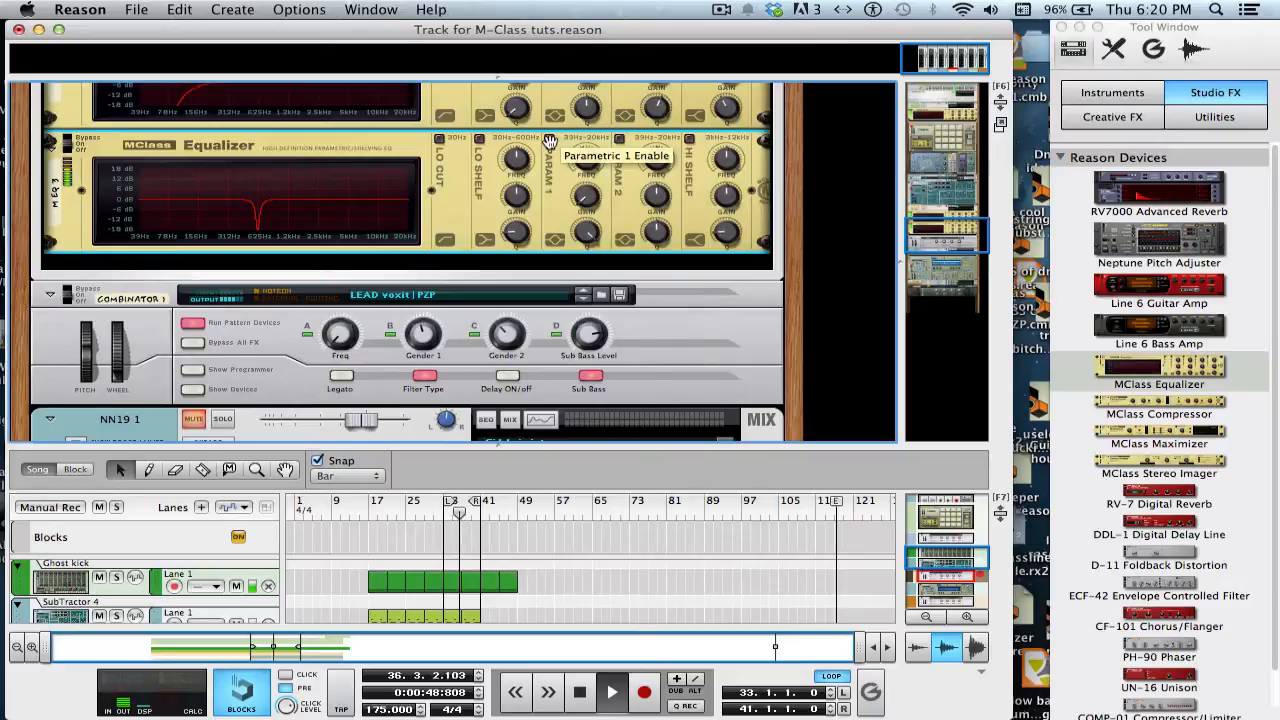
key("space")
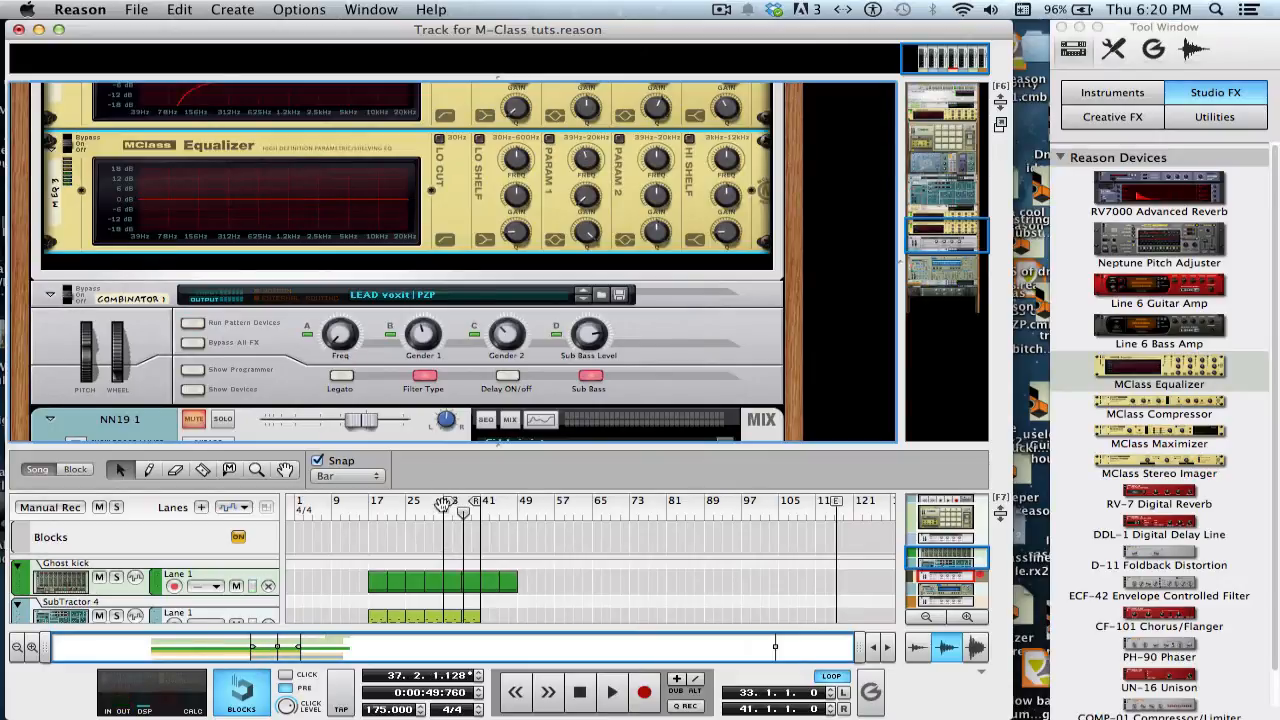
Replay the lead from the loop start at bar 33, switching Parametric 1 off and on to compare the sound
left_click(443, 511)
left_click(548, 137)
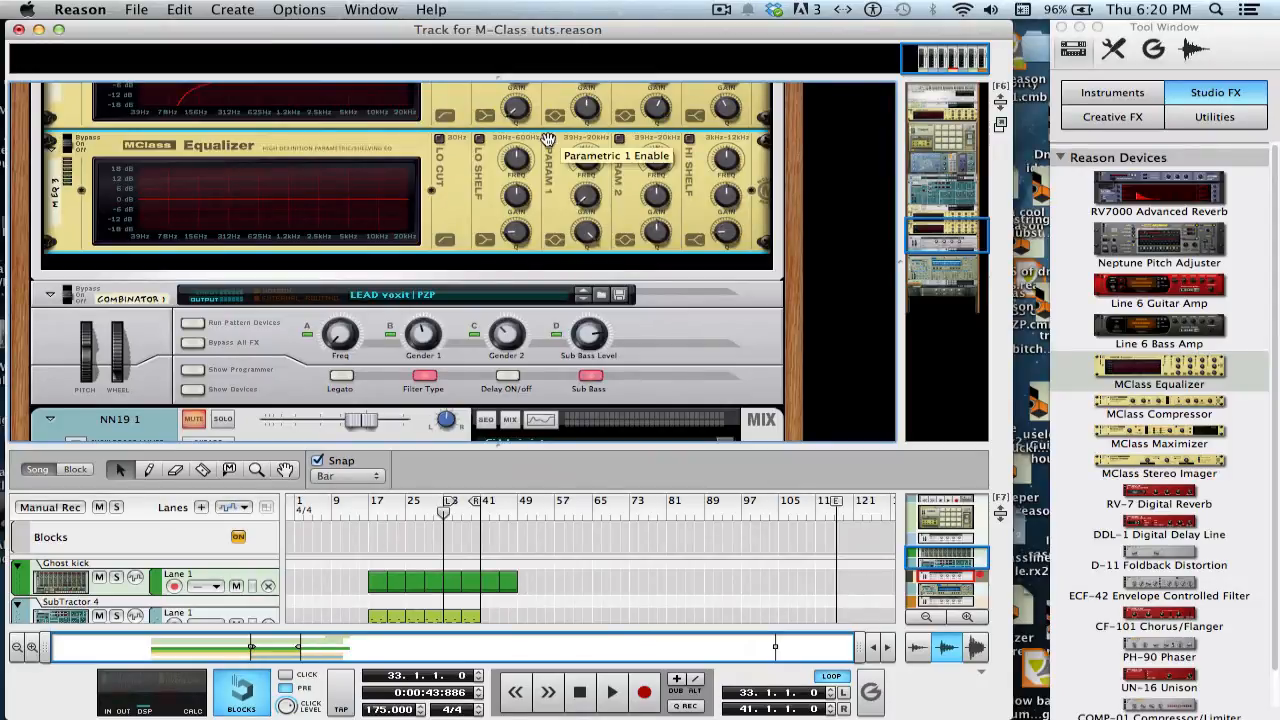
key("space")
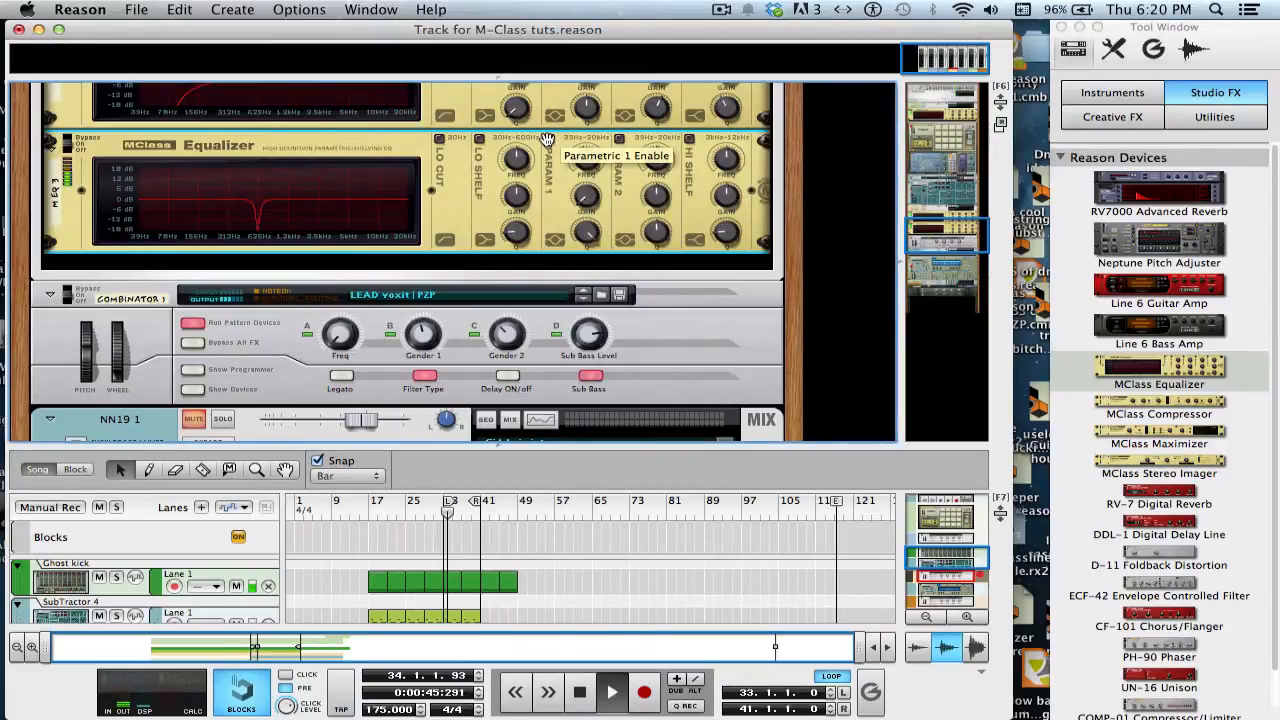
left_click(548, 137)
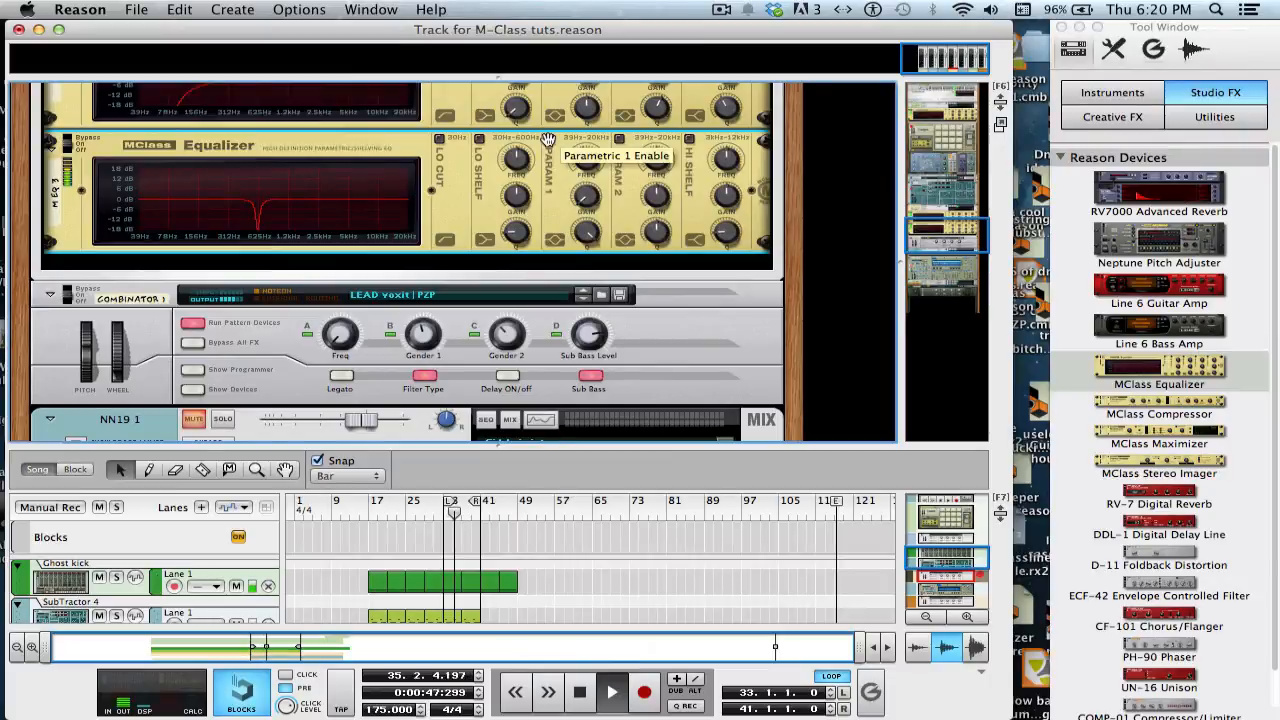
key("space")
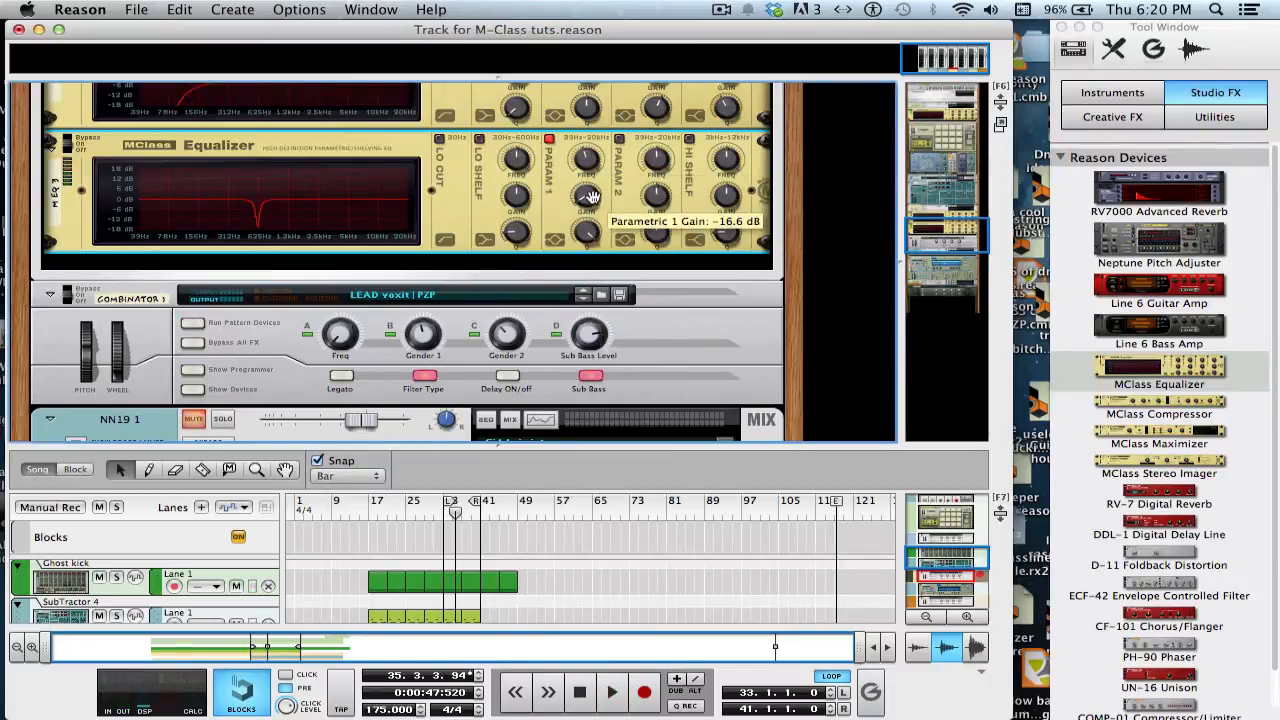
Raise Parametric 1's gain on the second equalizer for a shallower cut, keeping the band enabled
left_click_drag(591, 196, 592, 190)
left_click(550, 138)
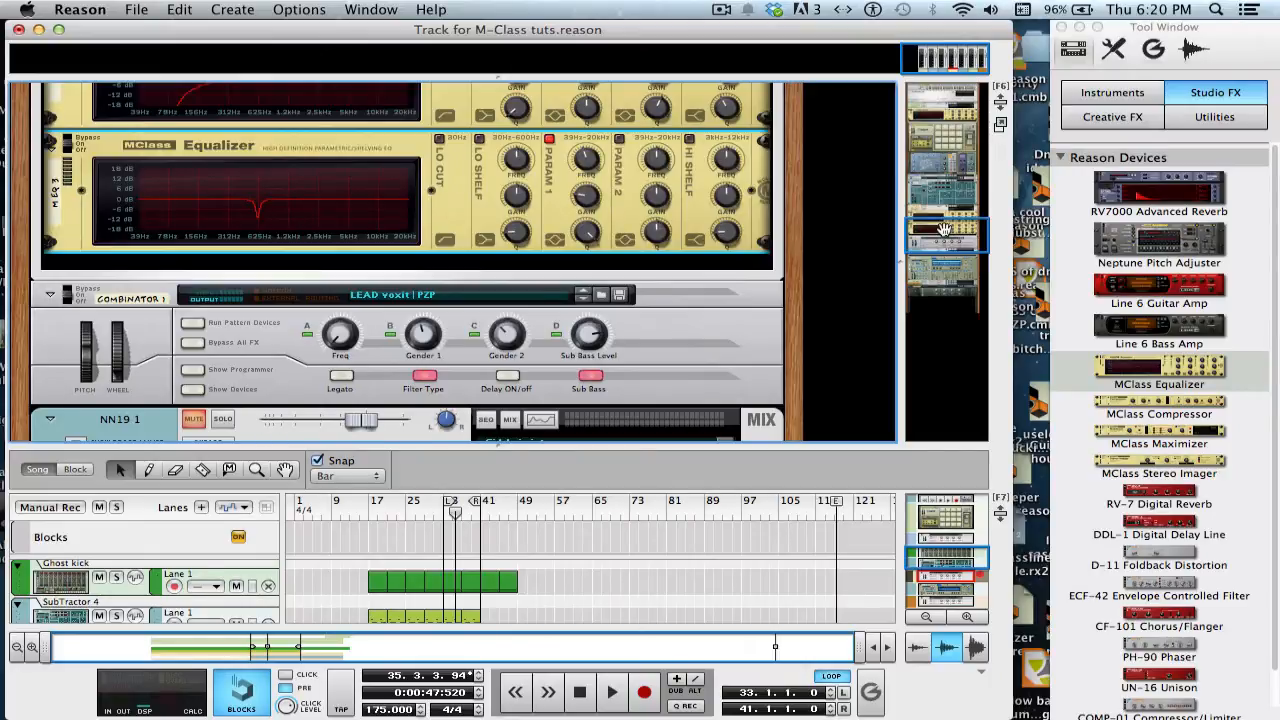
left_click_drag(944, 230, 943, 228)
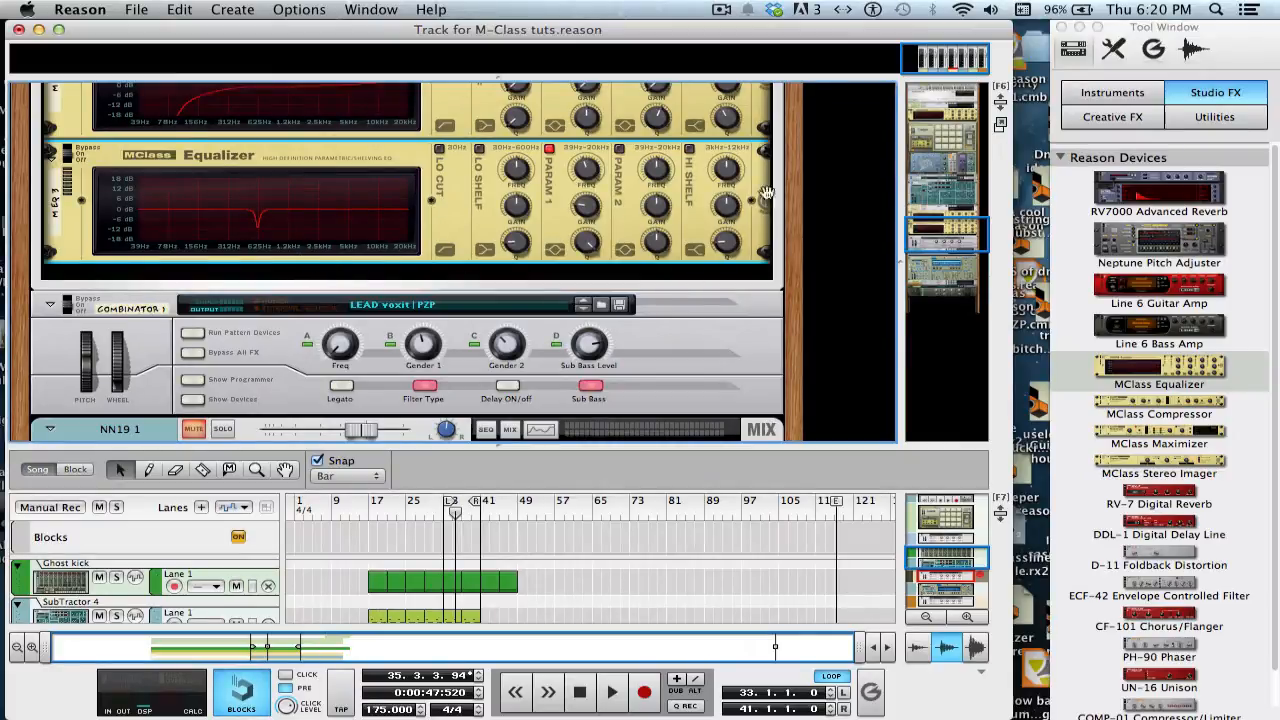
Enable Parametric 2 on the second equalizer with a narrow 18 dB boost and sweep it to about 1.756 kHz while playing the lead
left_click(619, 149)
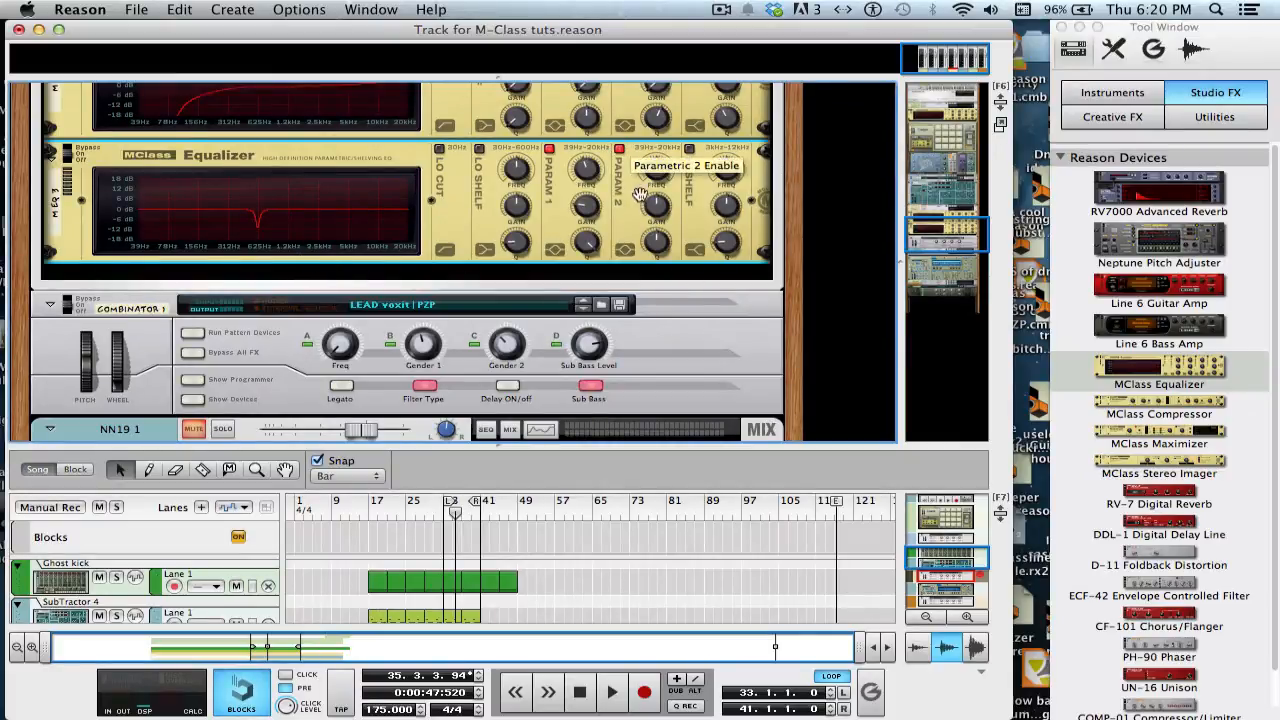
left_click_drag(656, 206, 654, 111)
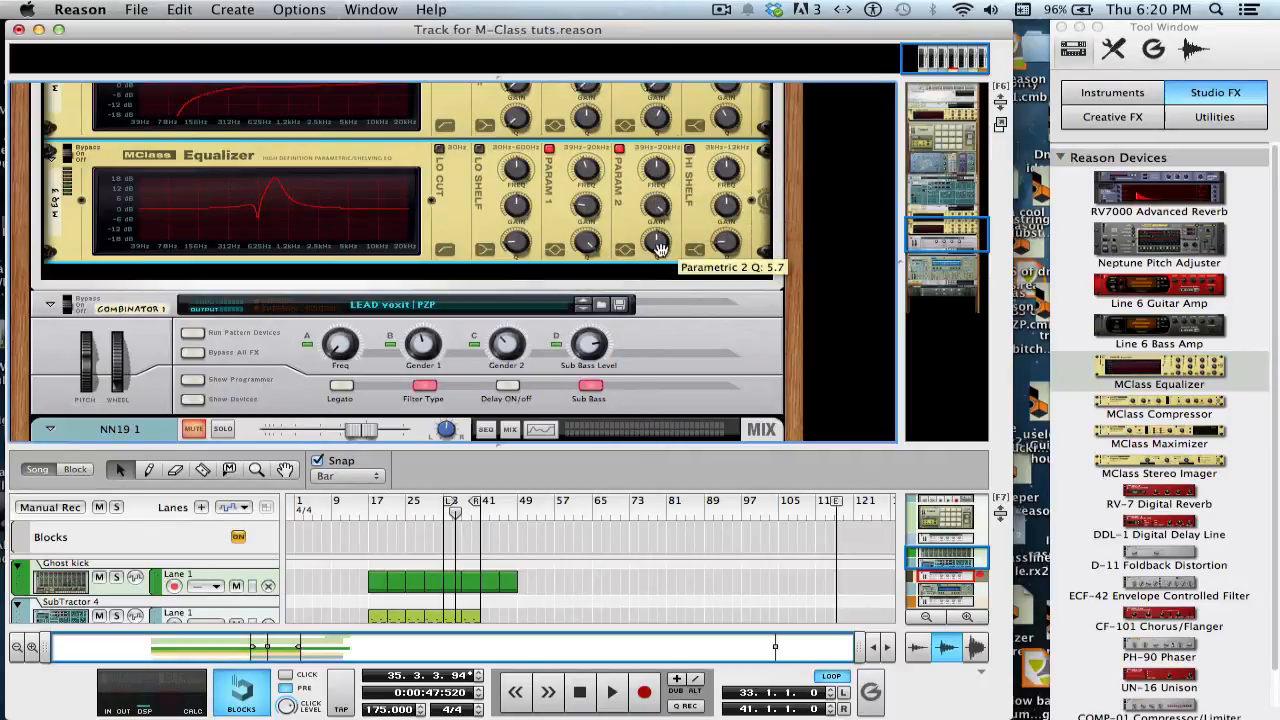
left_click_drag(659, 248, 650, 160)
key("space")
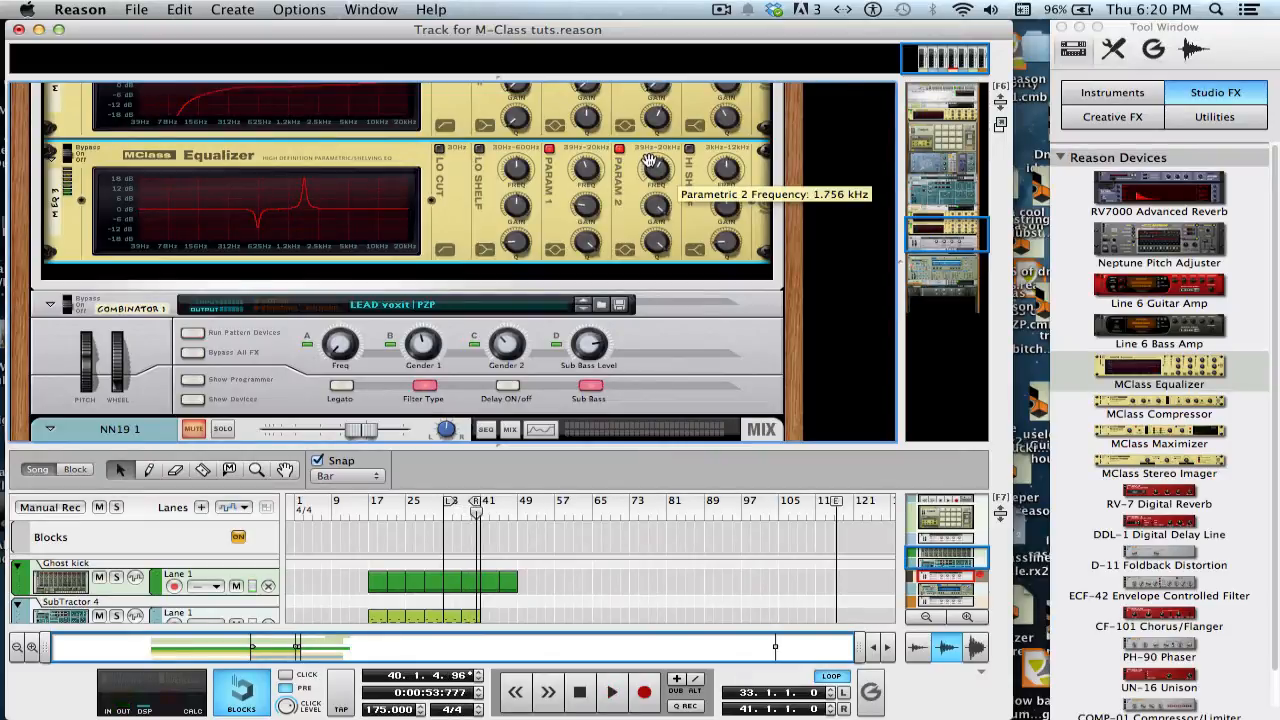
key("space")
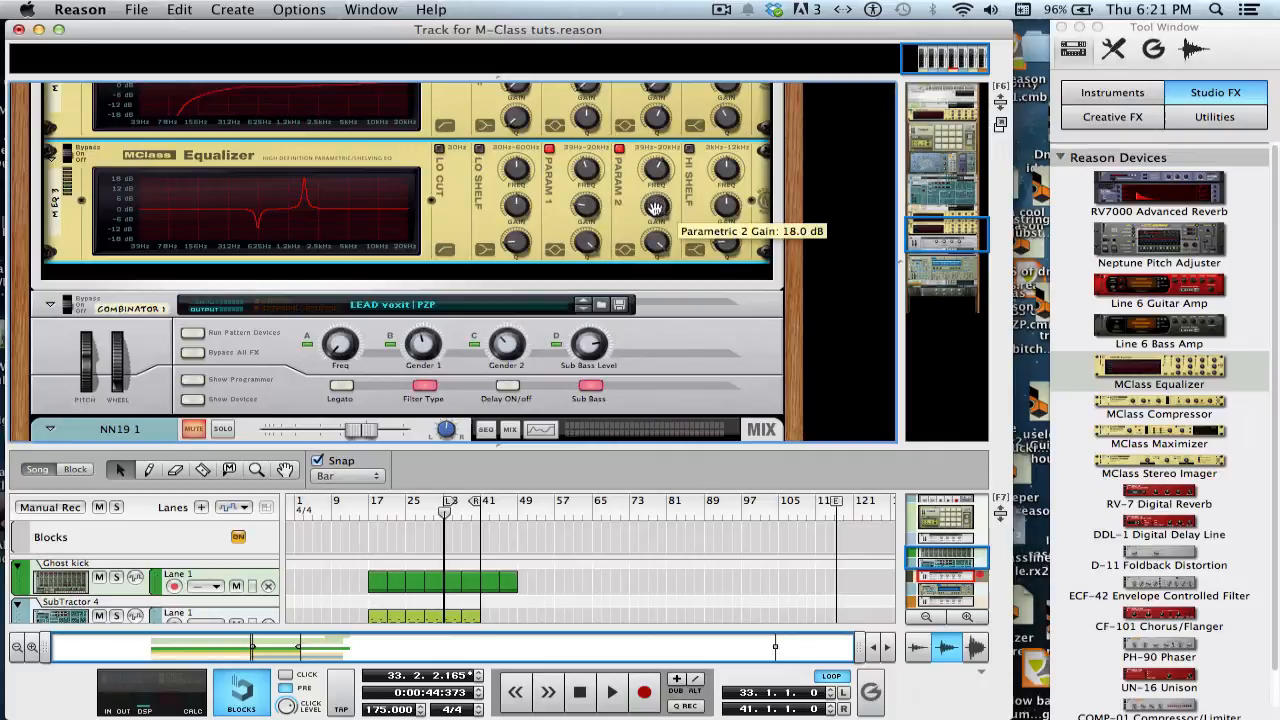
Cut Parametric 2's gain on the second equalizer to -18.3 dB and play the lead, switching the band off and on
left_click_drag(654, 206, 662, 282)
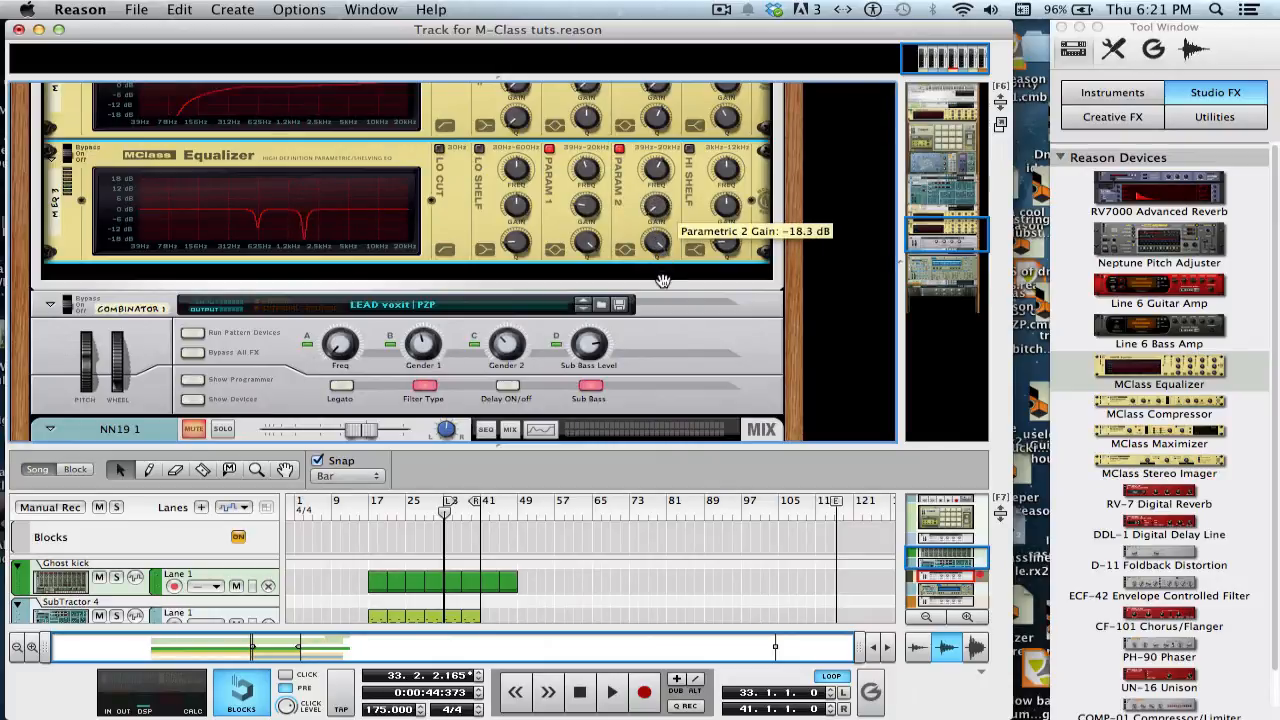
key("space")
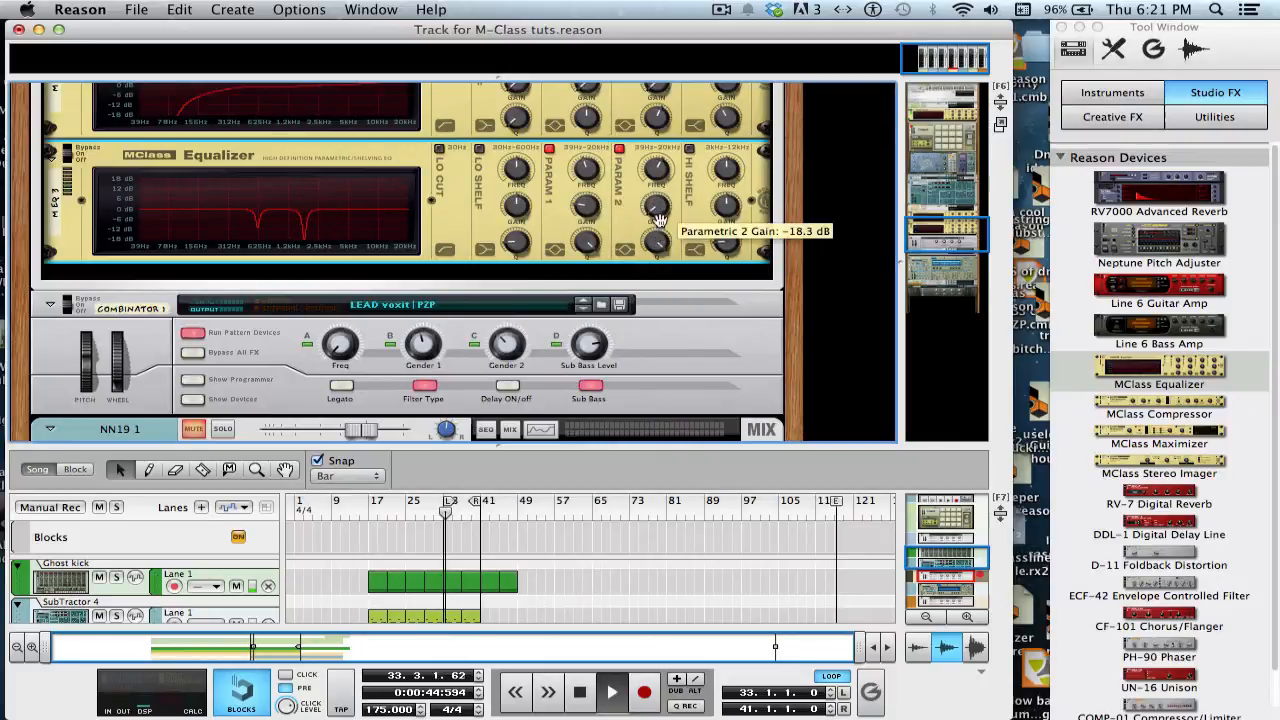
left_click(620, 149)
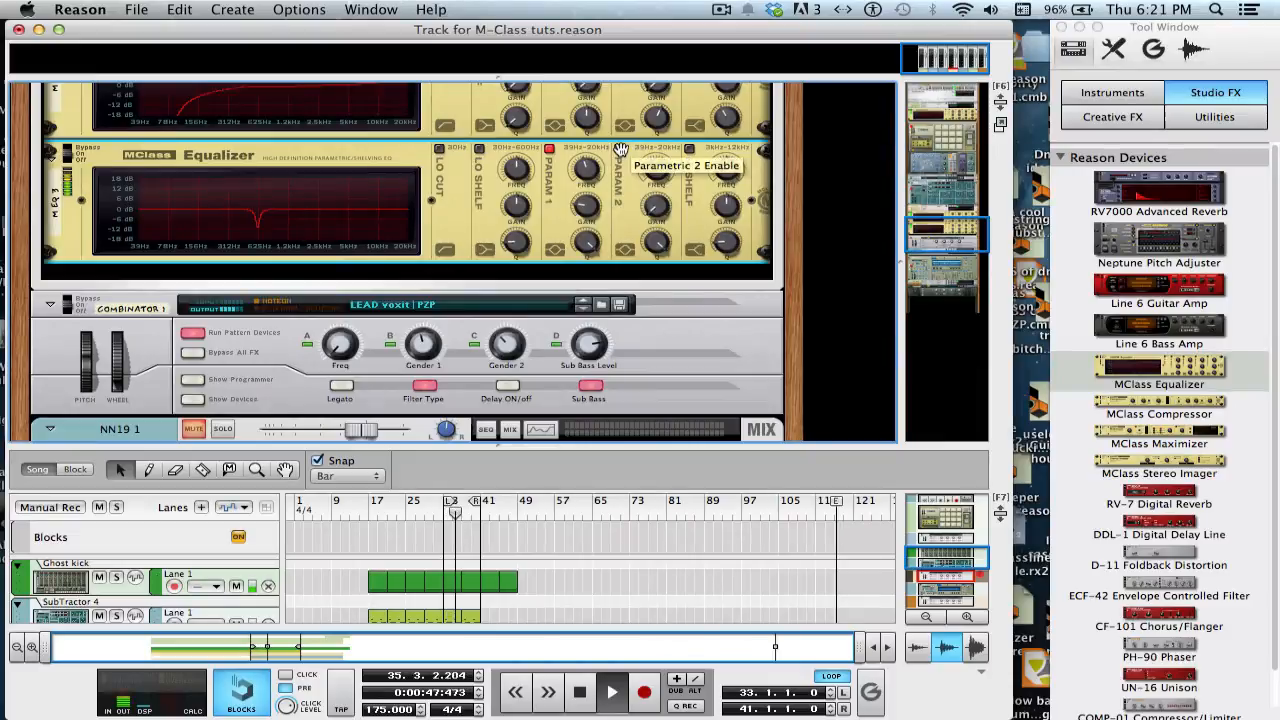
left_click(620, 149)
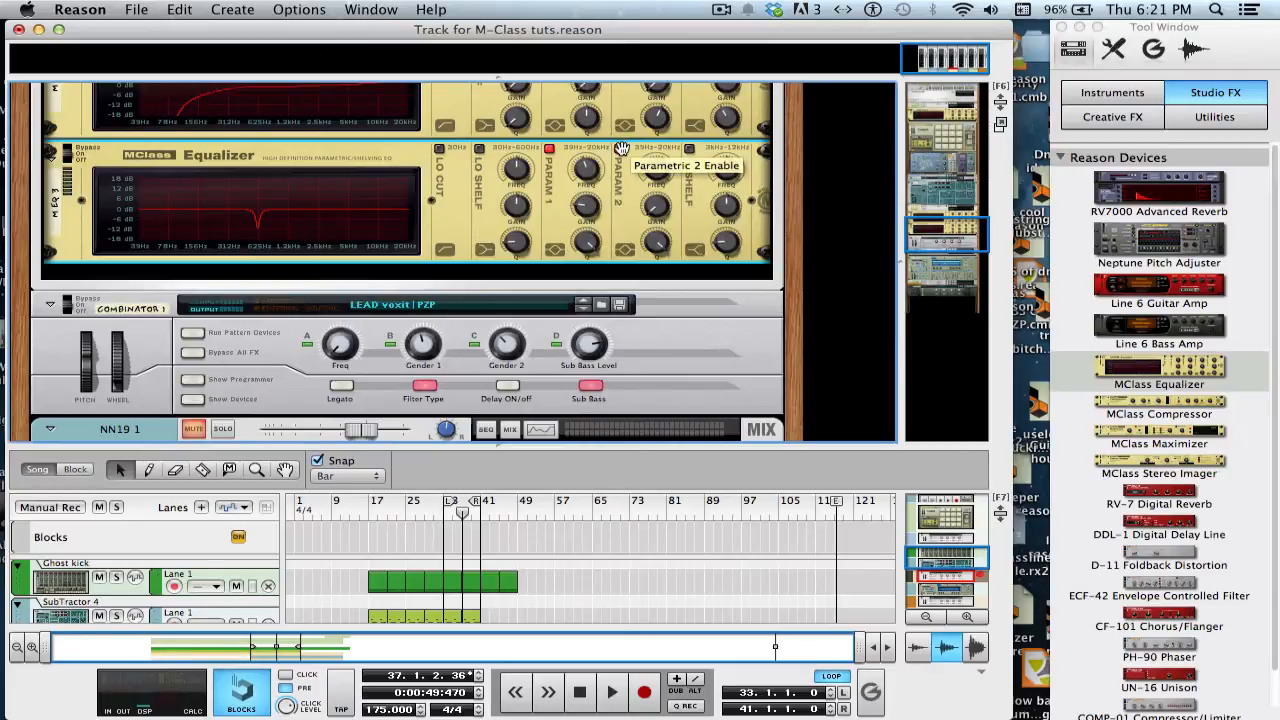
Continue comparing the lead with Parametric 2 off and on, and raise its gain for a shallower cut with the band enabled
key("space")
left_click(620, 149)
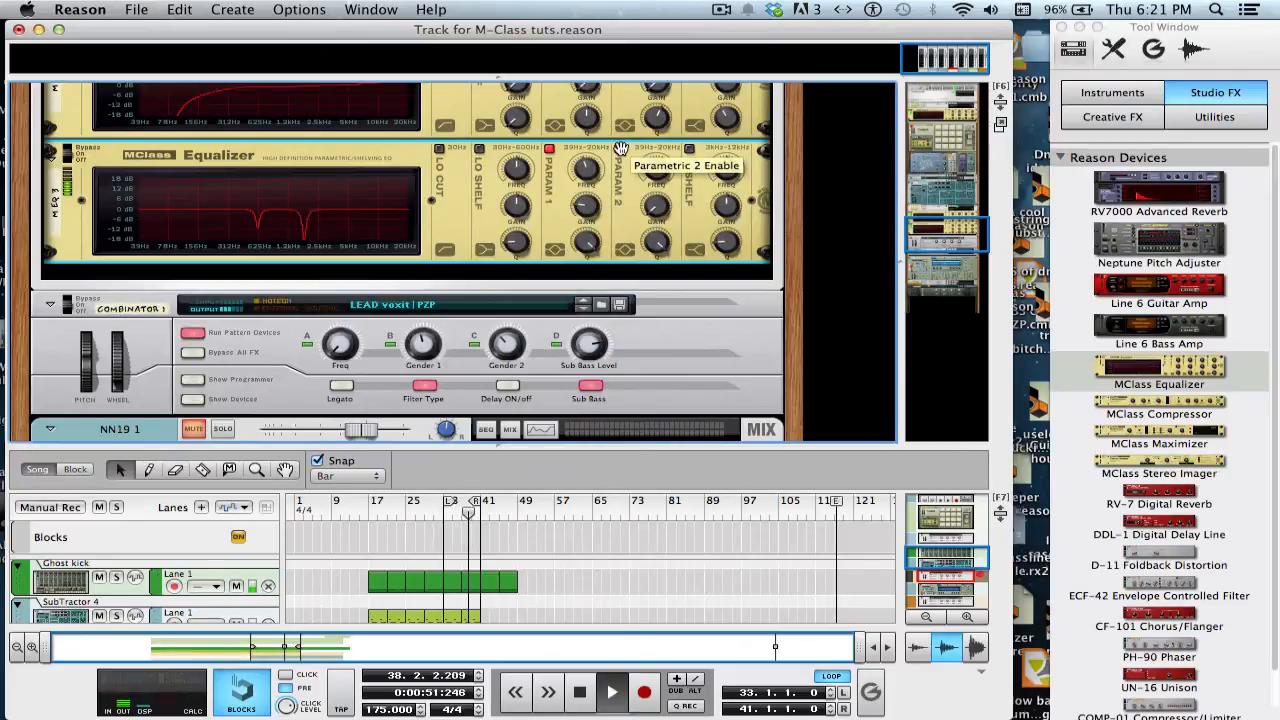
left_click(620, 149)
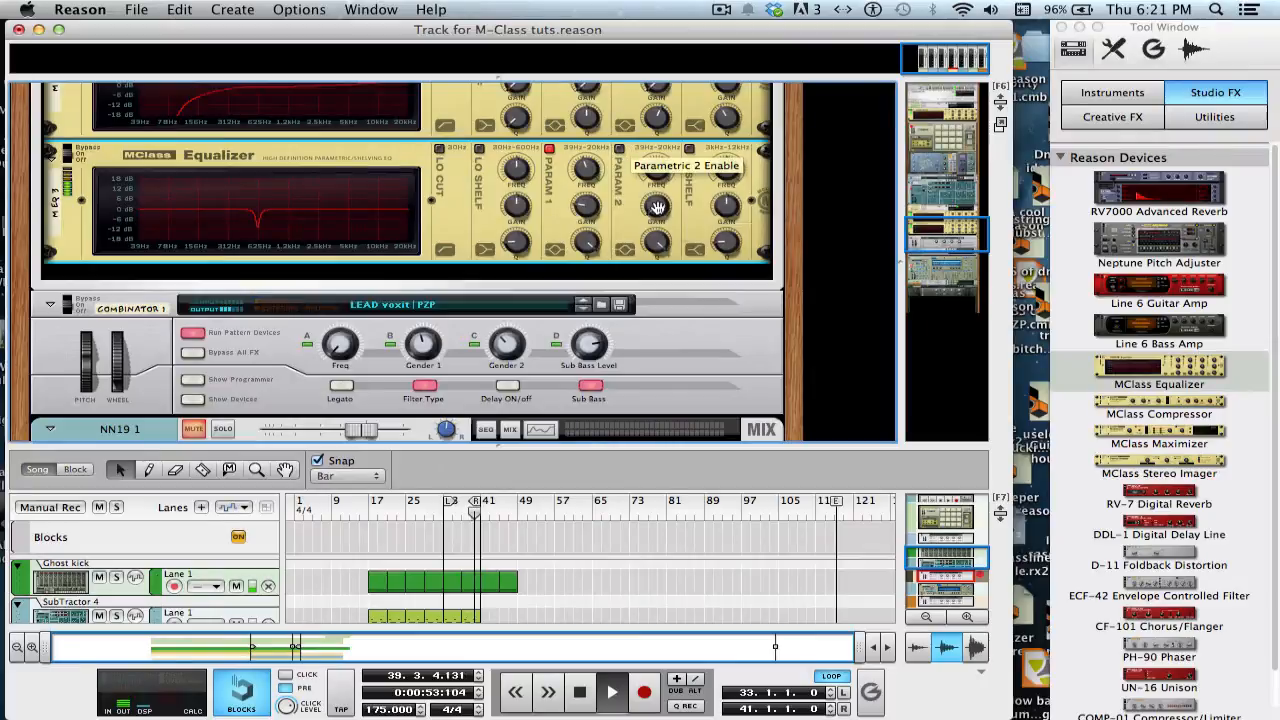
left_click(620, 149)
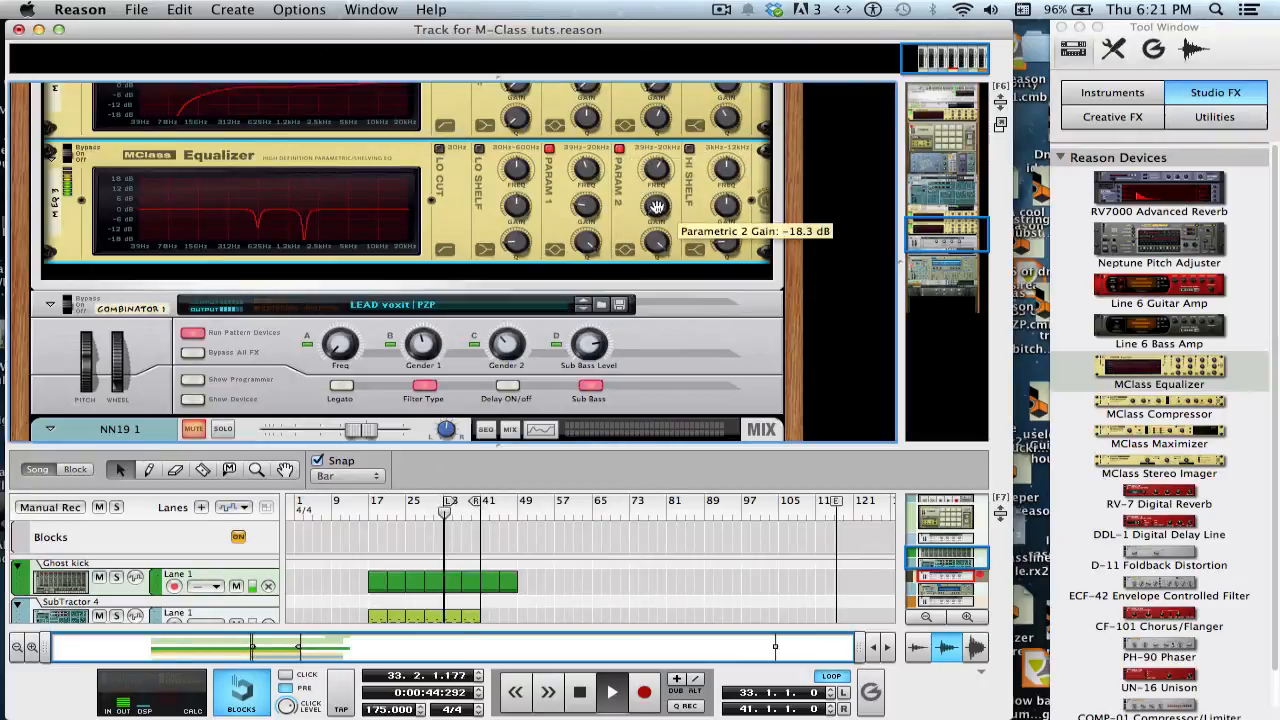
left_click_drag(657, 206, 658, 188)
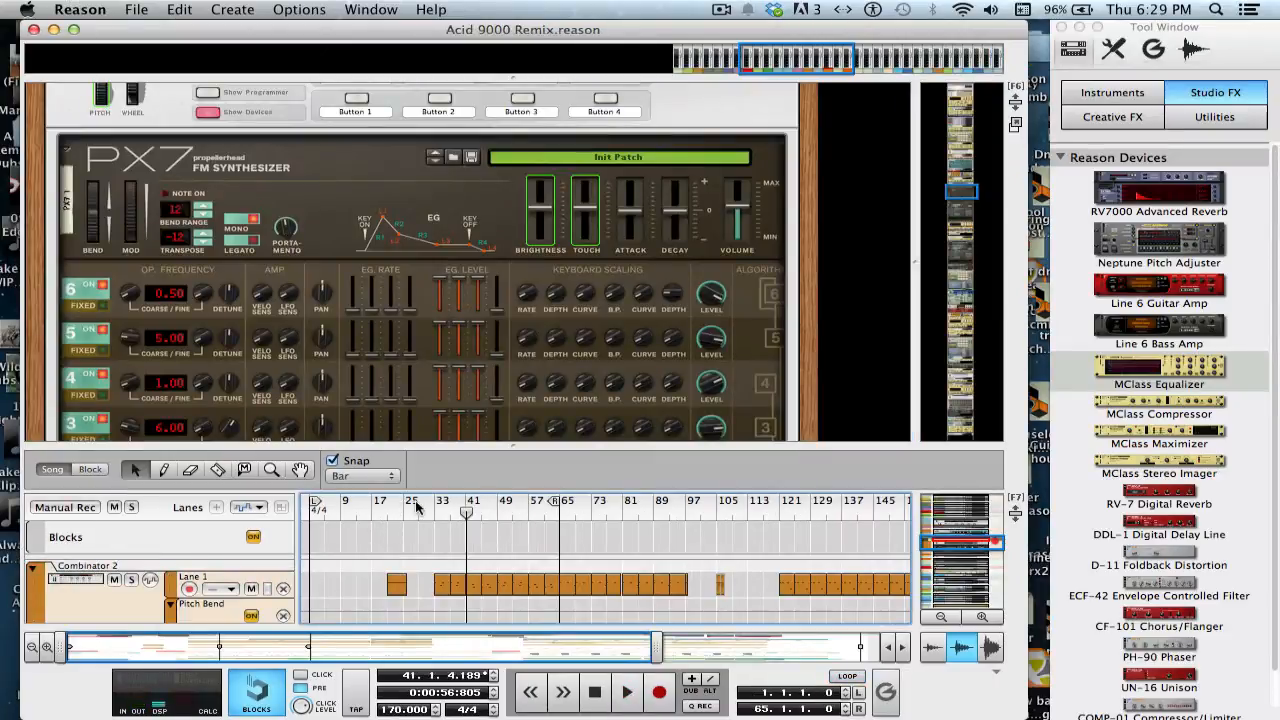
Play the Acid 9000 Remix song from bar 29, and set the song position to bar 33
left_click(417, 508)
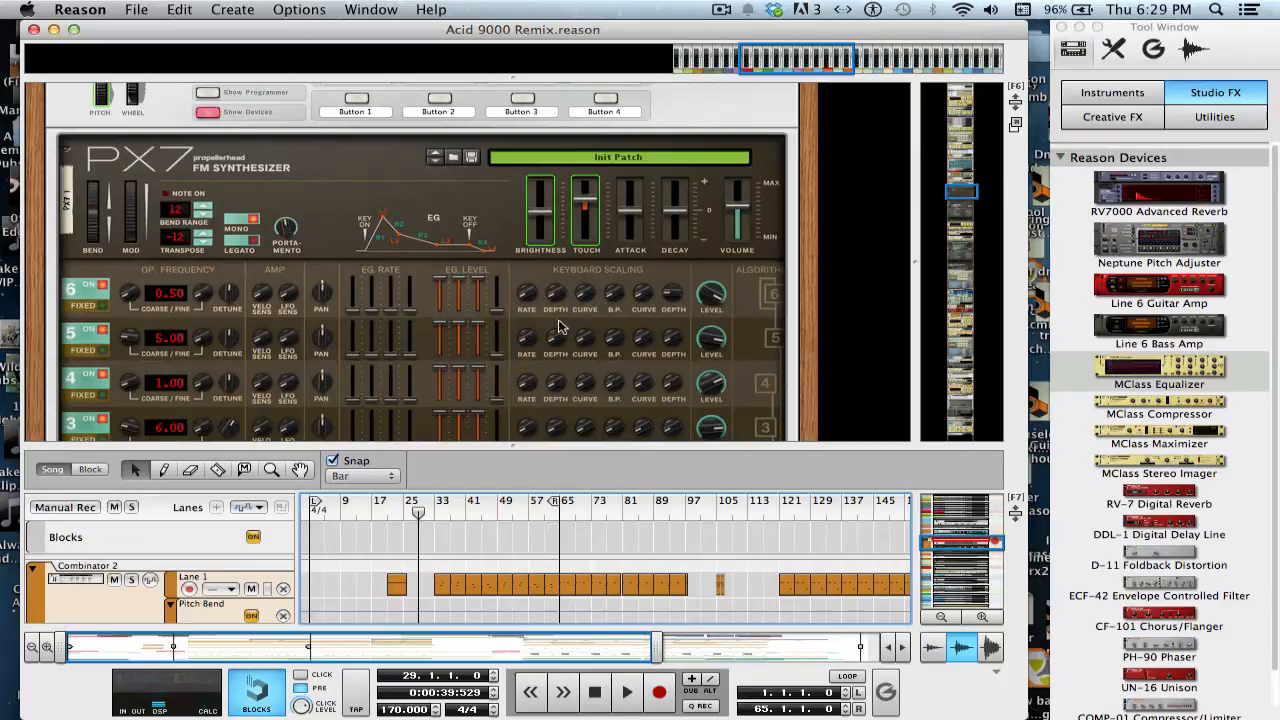
key("space")
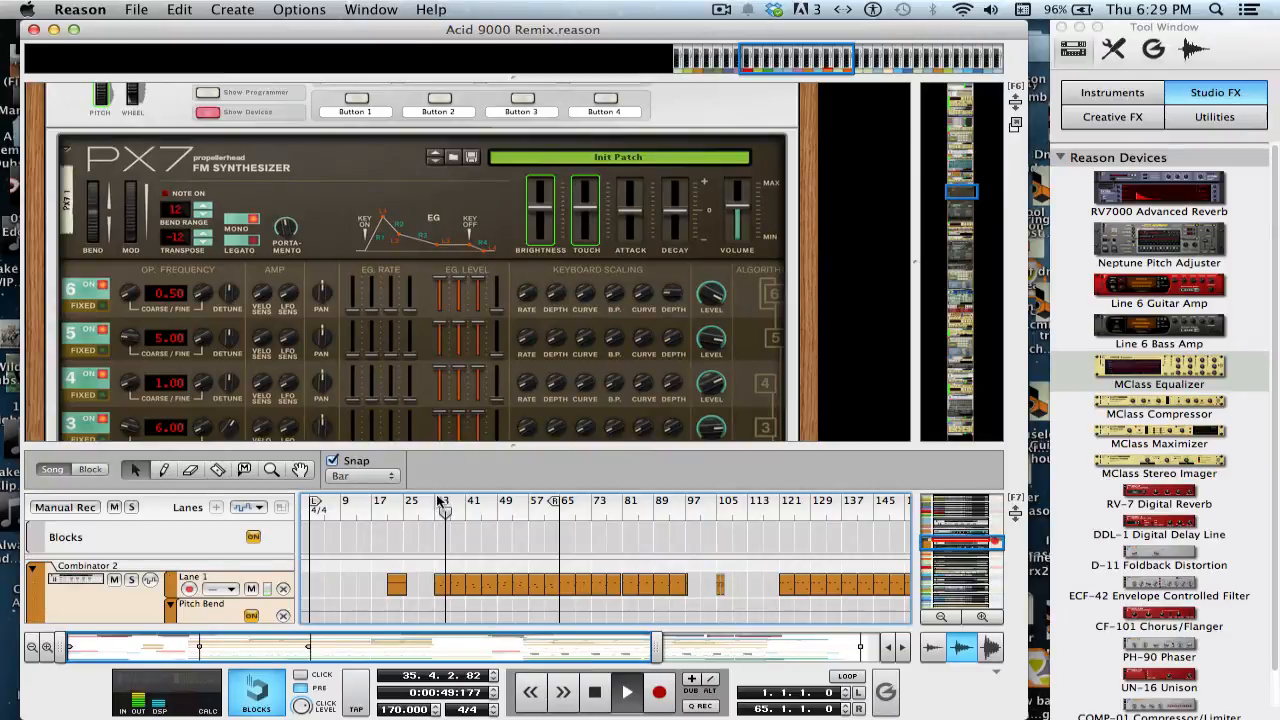
key("space")
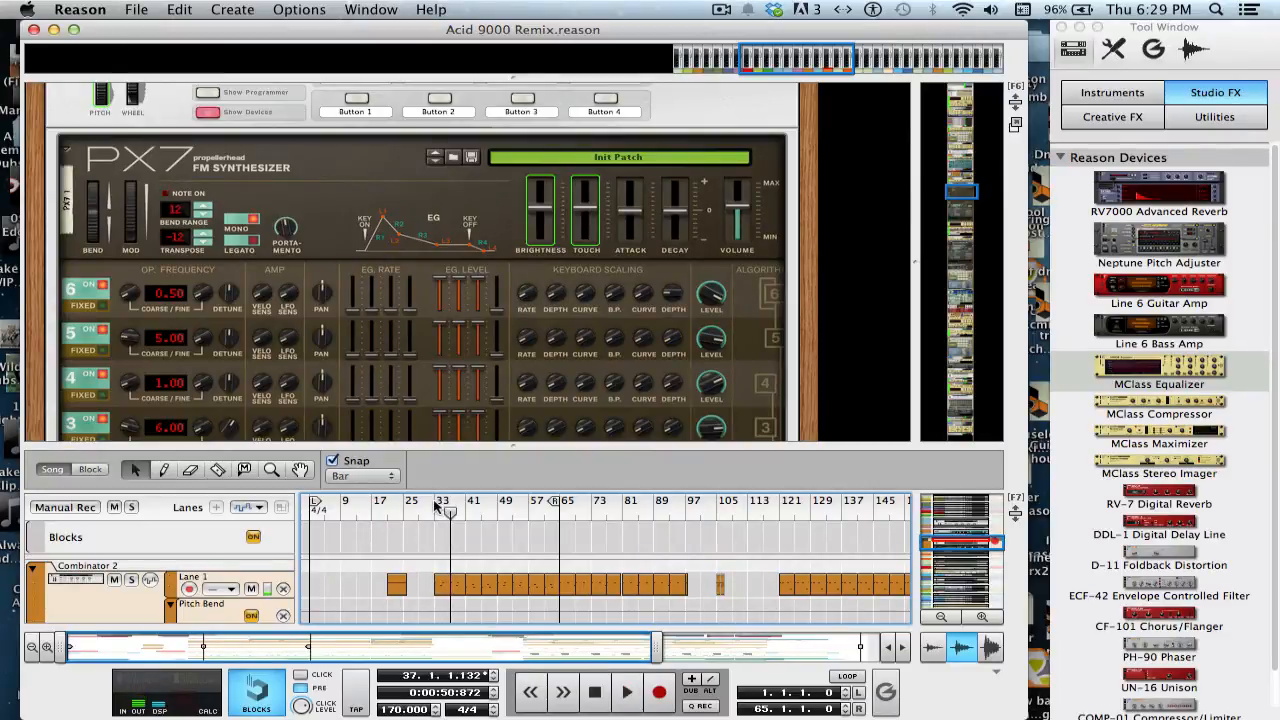
left_click(436, 508)
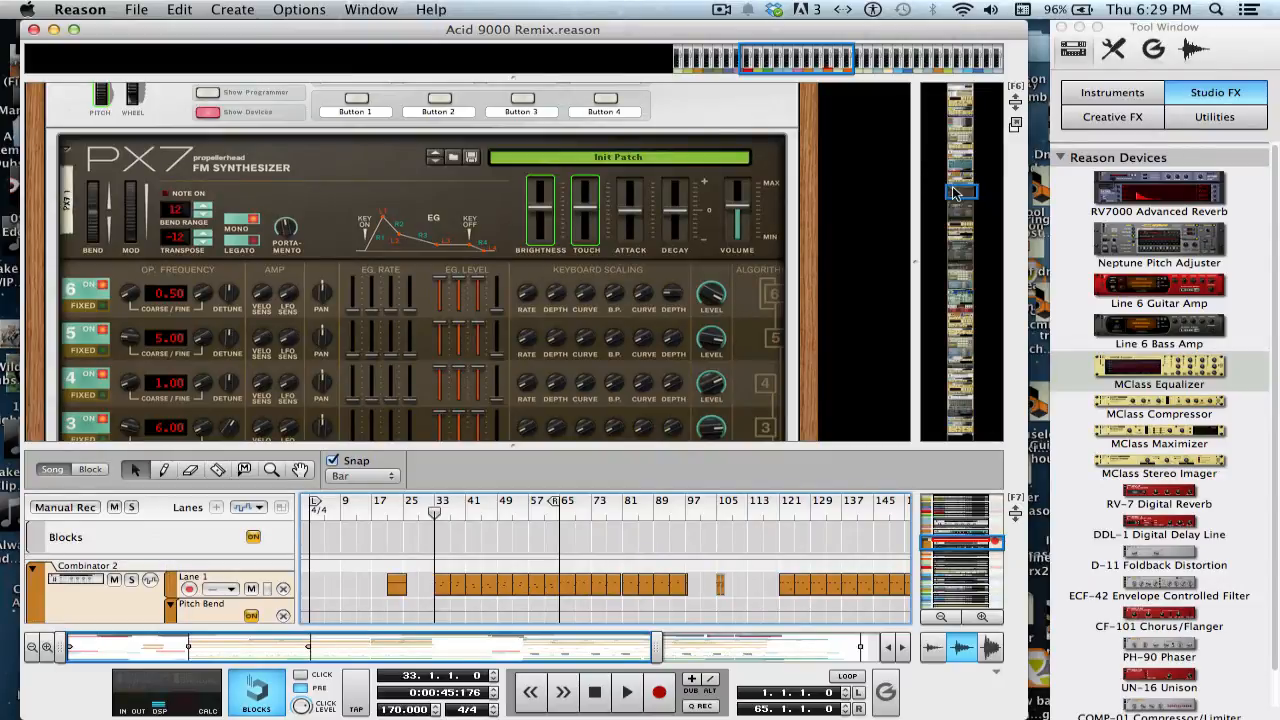
Show the main mixer and solo the Combinator 2 channel while playing the song from bar 33
left_click_drag(953, 187, 953, 136)
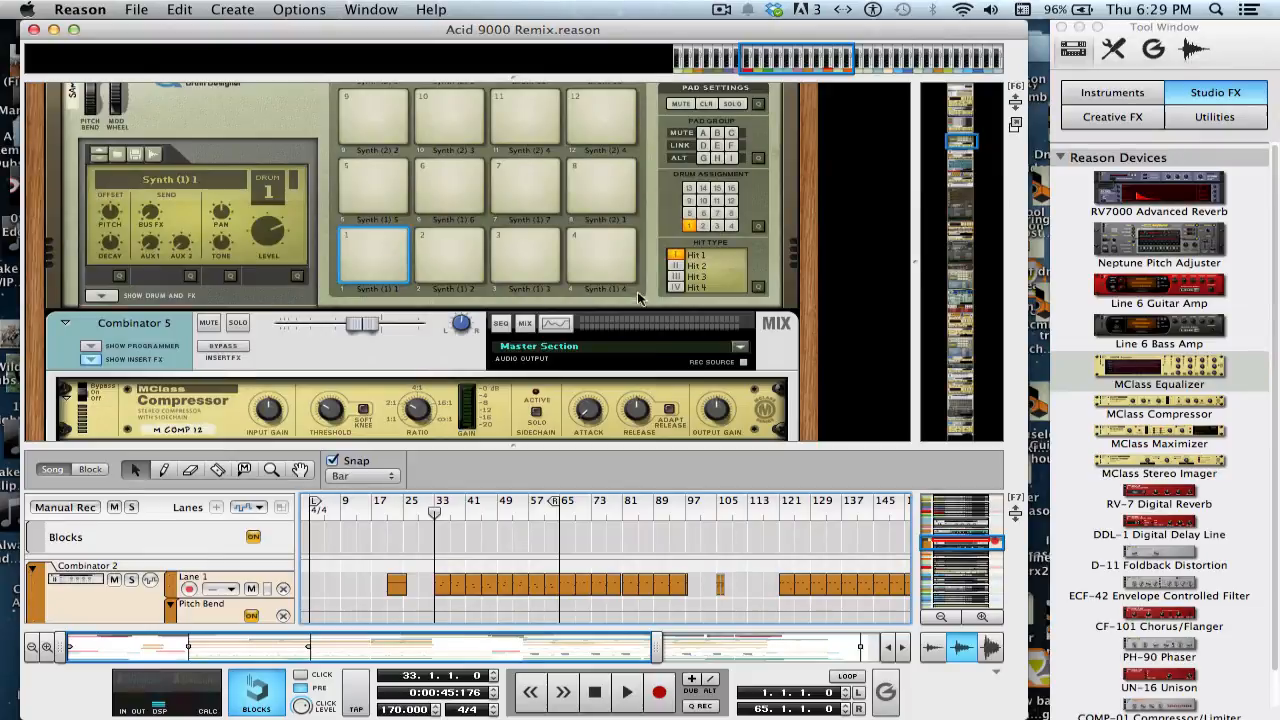
key("F5")
key("space")
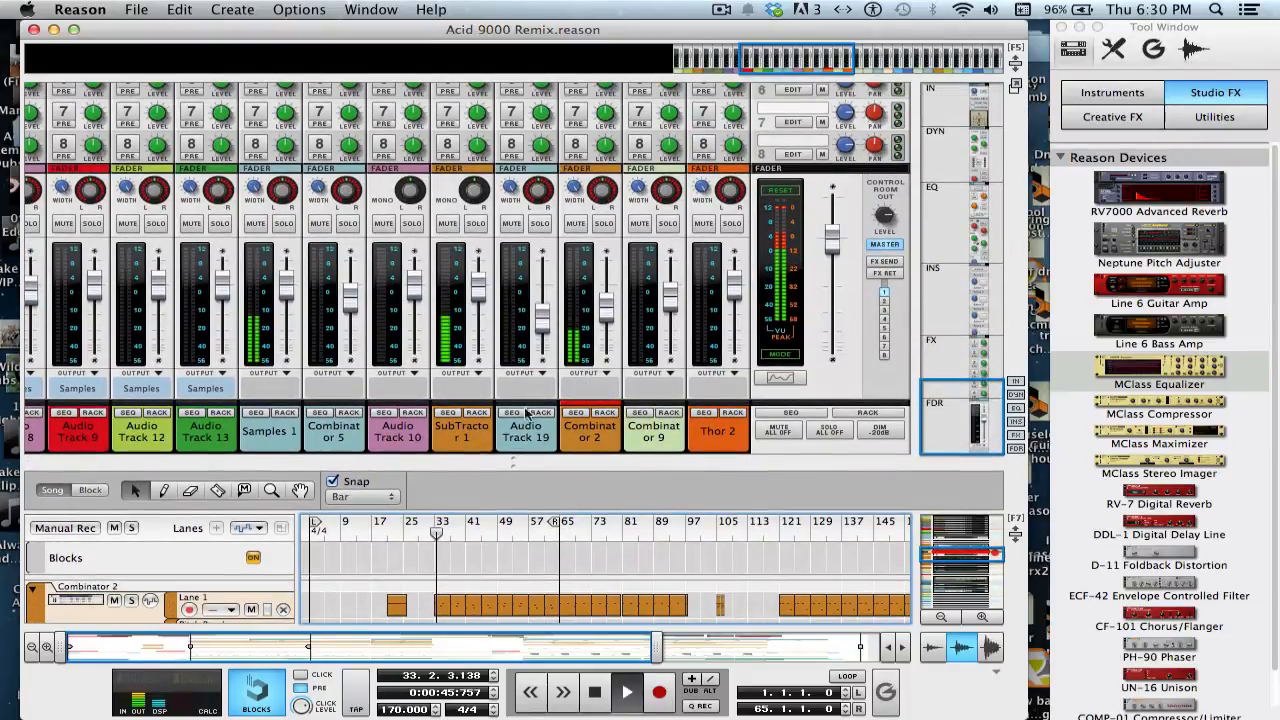
key("space")
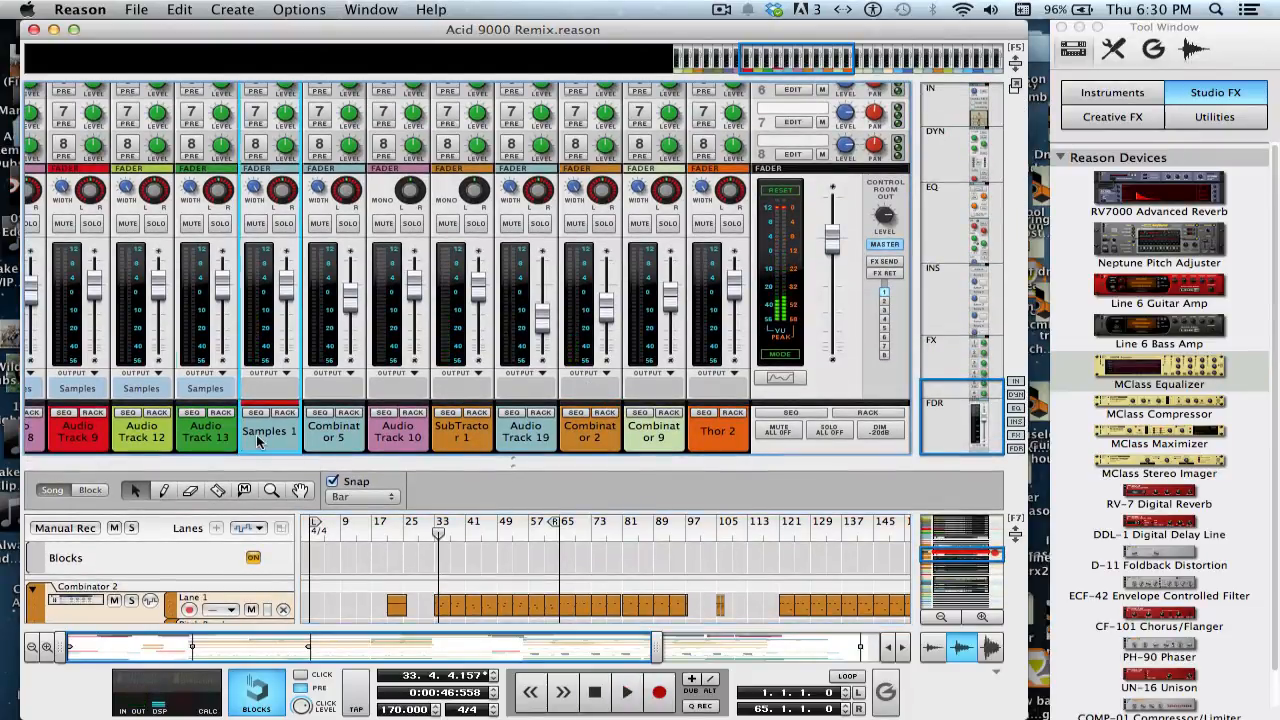
scroll(257, 443, "left", 7)
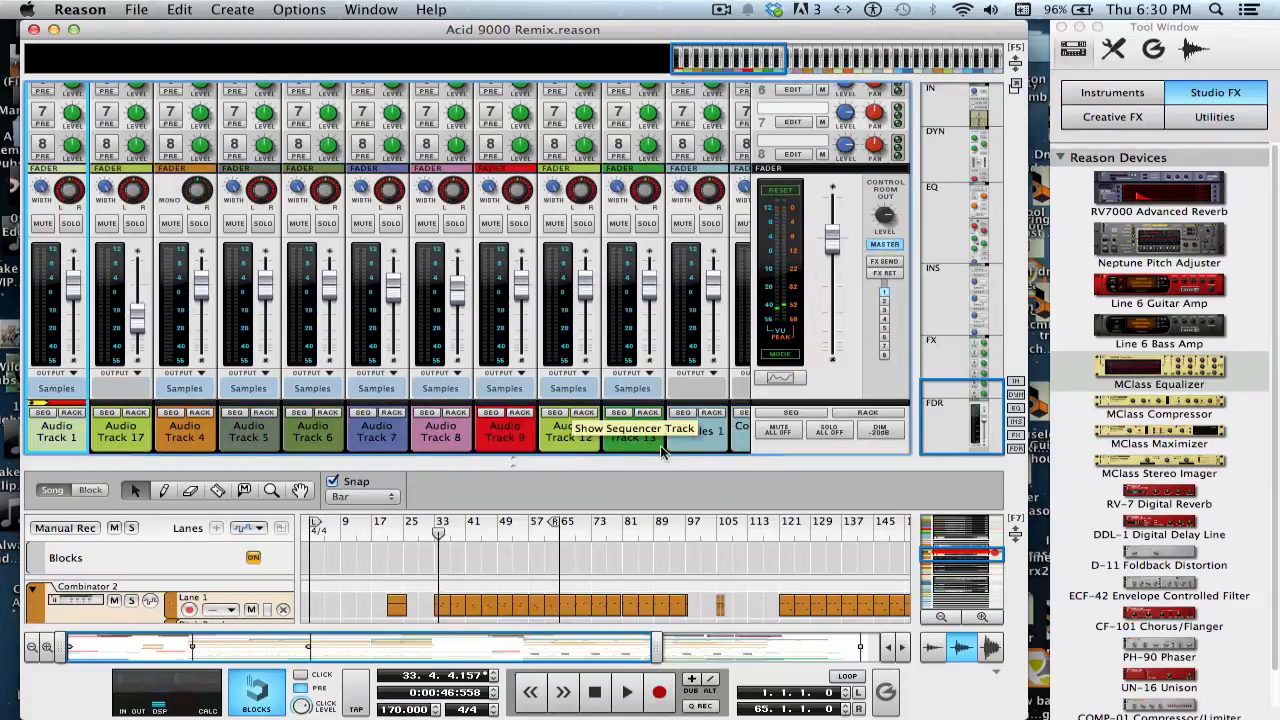
scroll(662, 452, "right", 10)
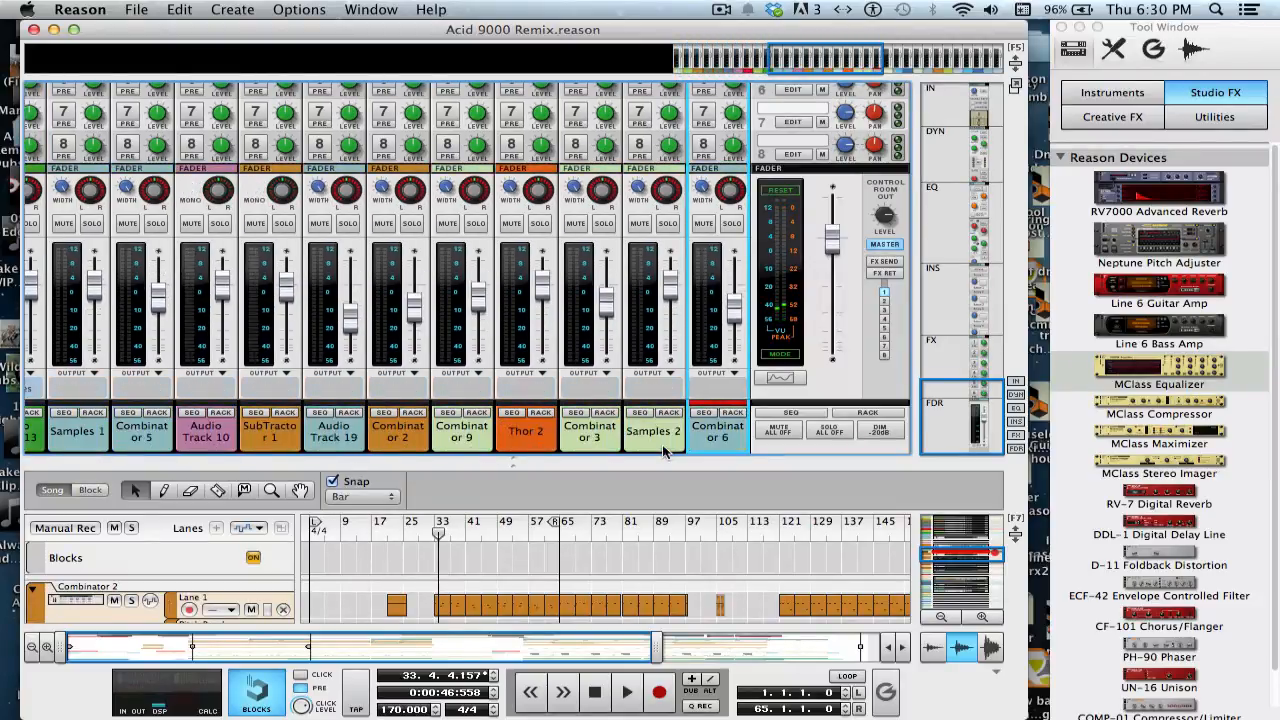
key("space")
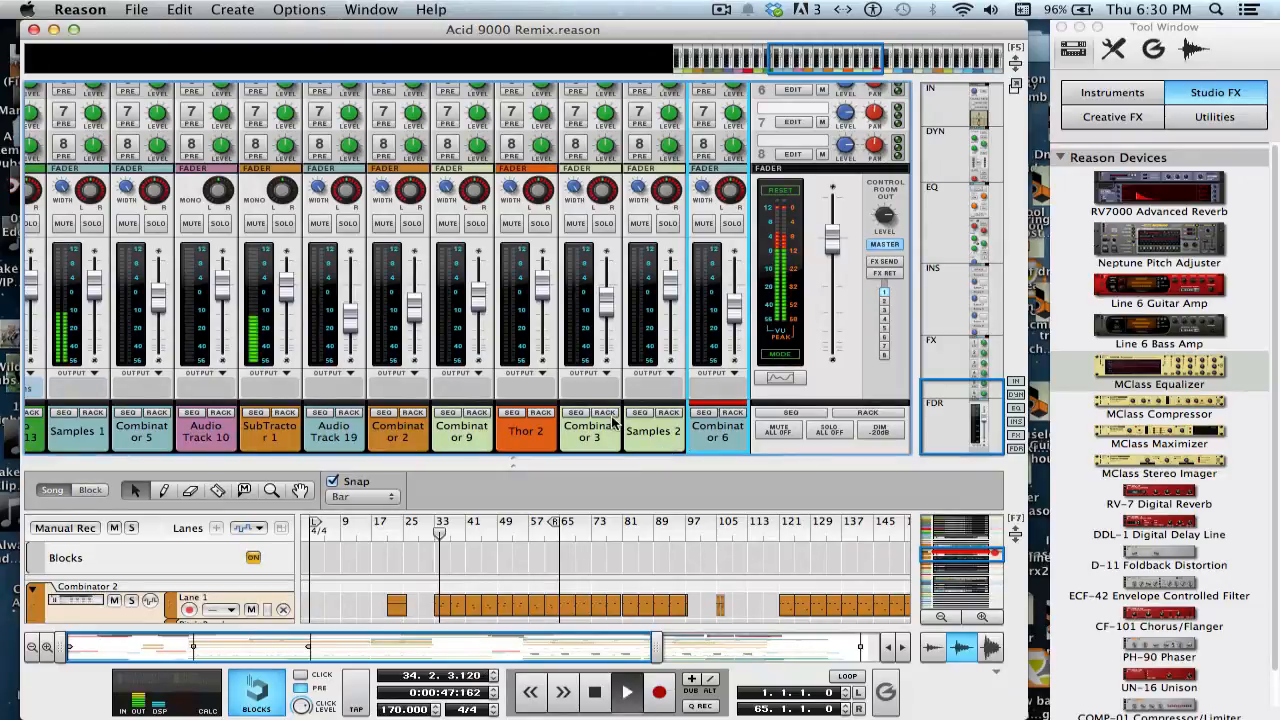
left_click(411, 223)
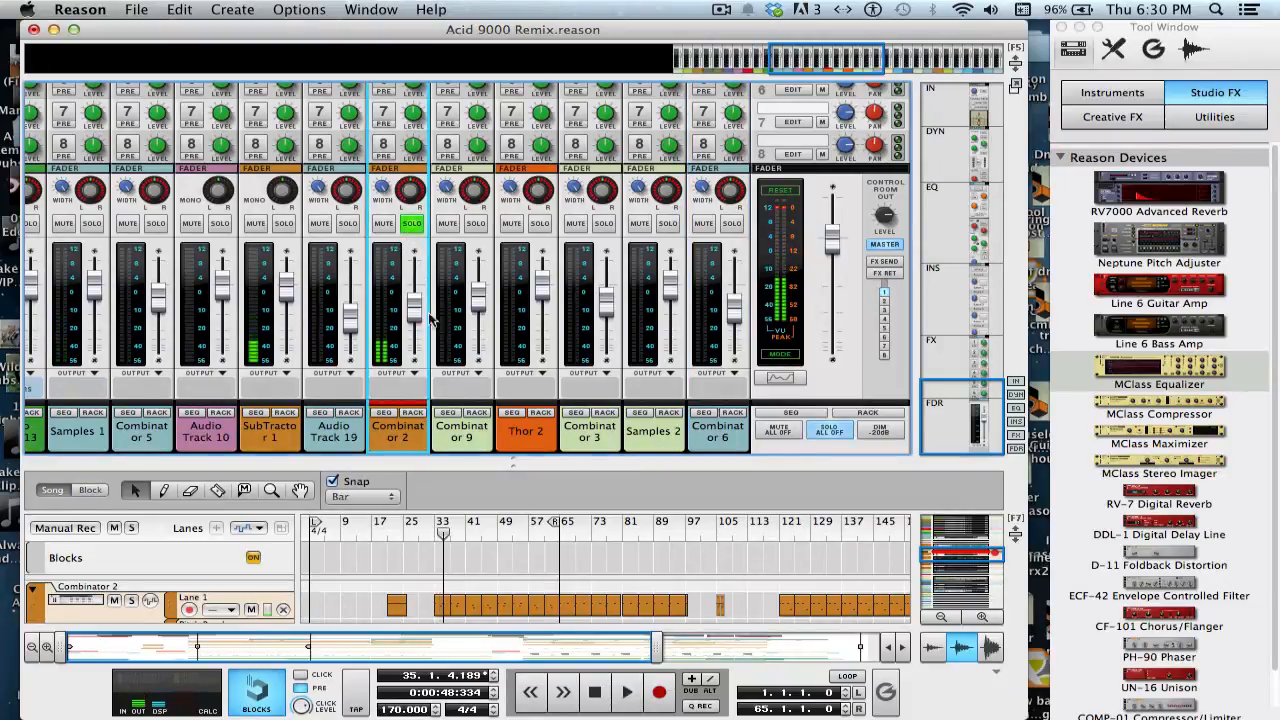
Show Combinator 2 in an enlarged rack and locate the MClass Equalizer inside it
left_click(412, 412)
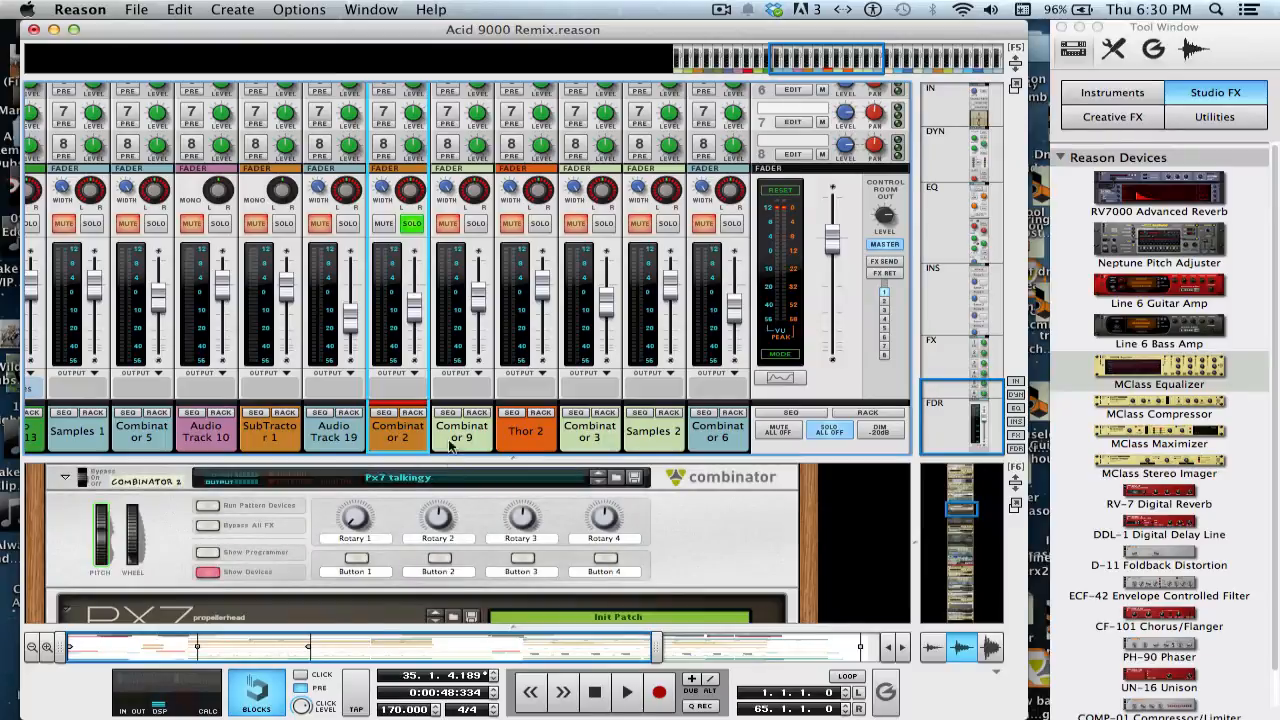
left_click_drag(447, 459, 450, 47)
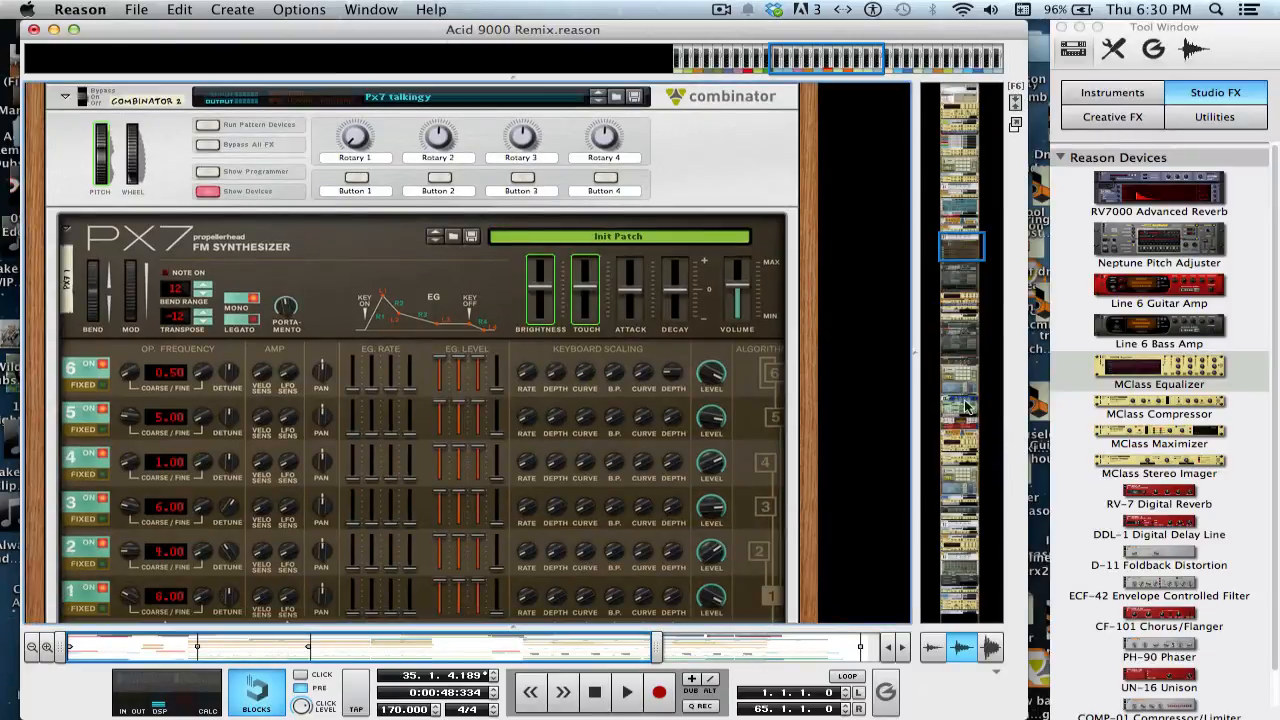
left_click_drag(970, 240, 967, 297)
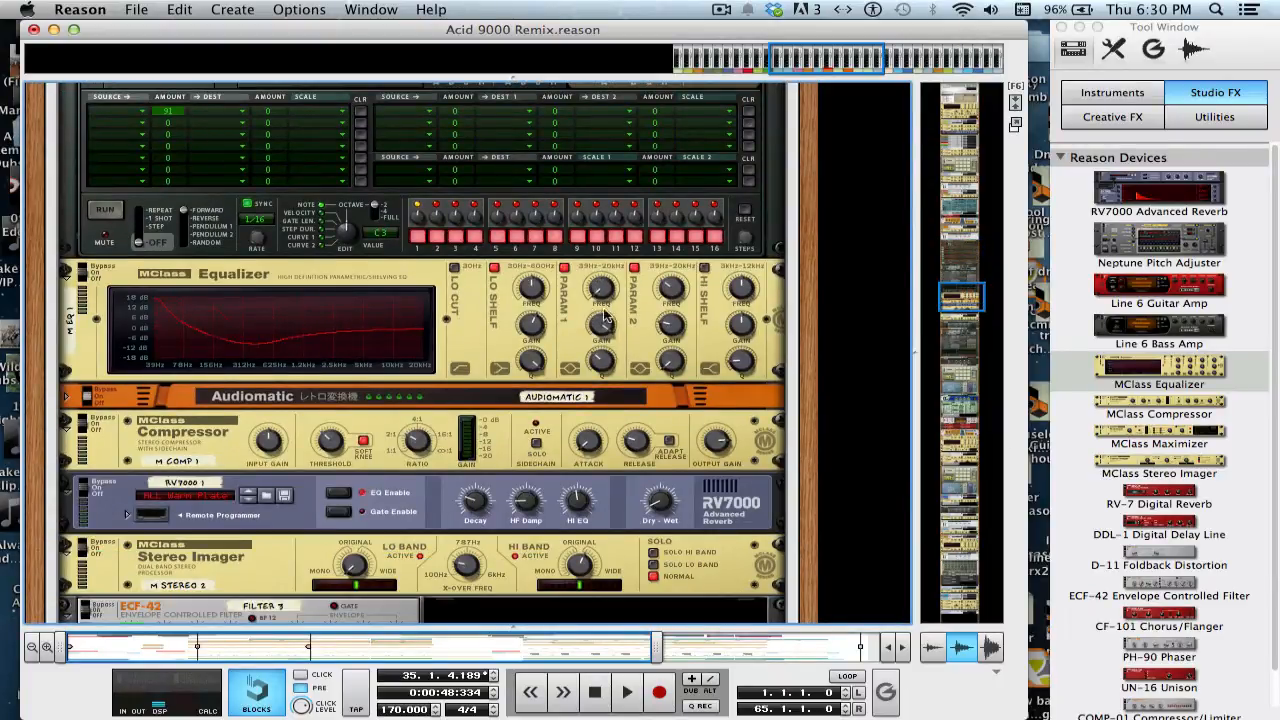
Sweep Parametric 1's frequency up and down on Combinator 2's equalizer, returning it to the low end at about 39.1 Hz
left_click_drag(604, 318, 615, 307)
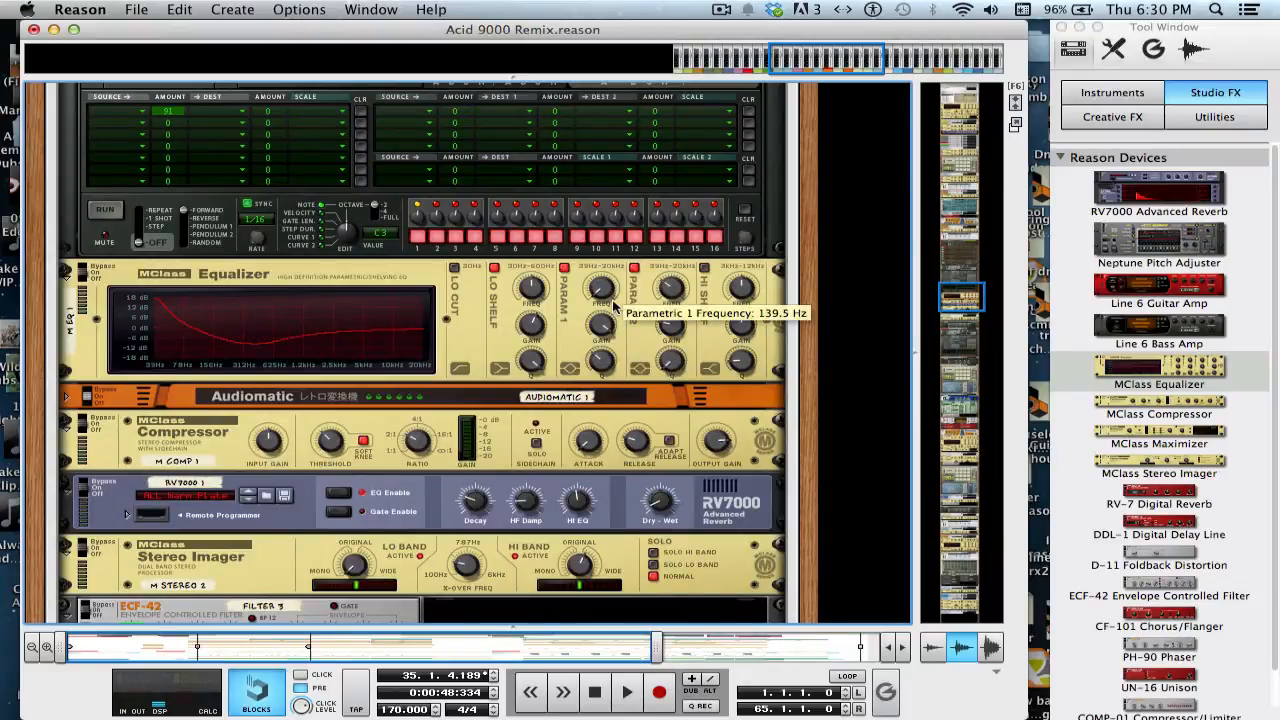
key("Tab")
key("Tab")
scroll(601, 290, "up", 3)
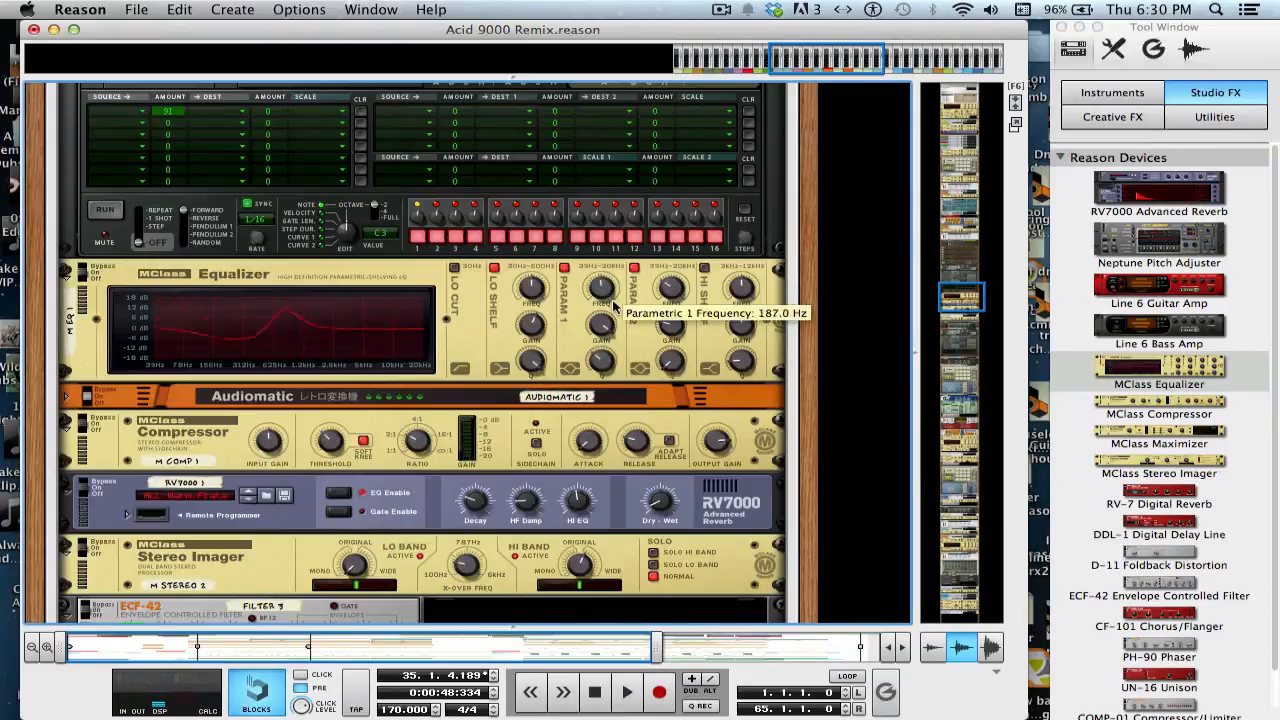
left_click_drag(614, 306, 601, 296)
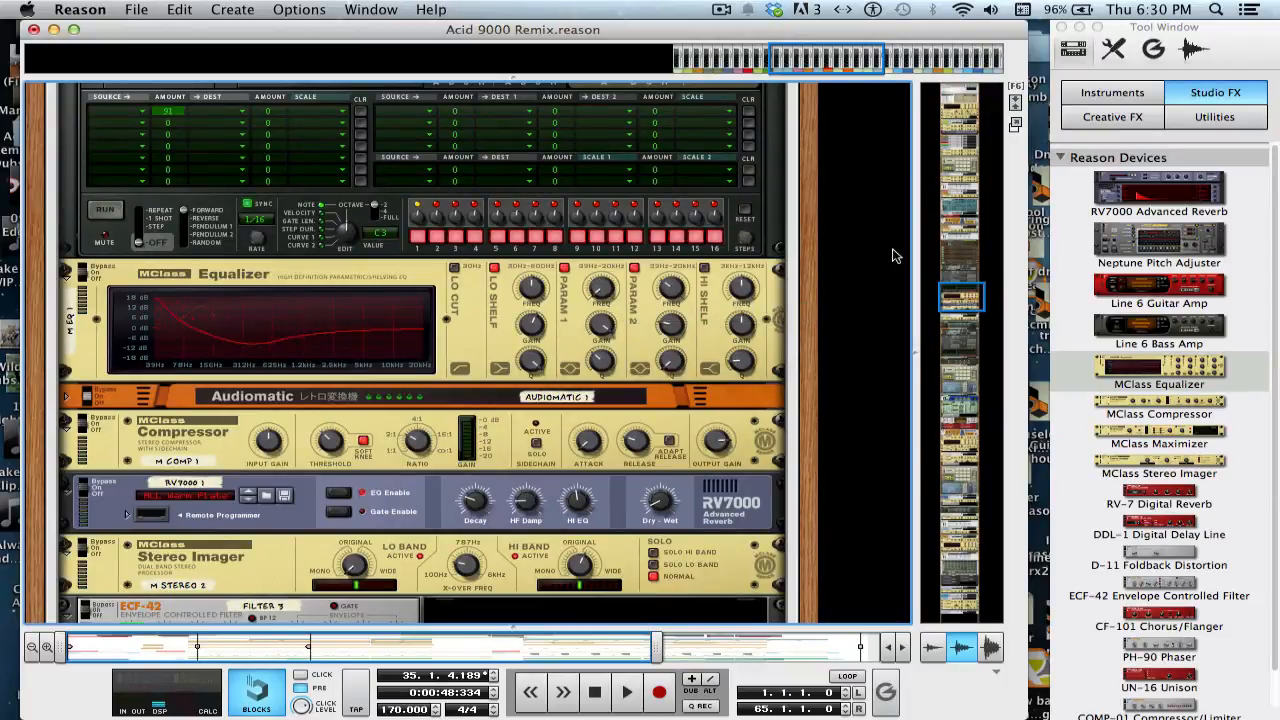
left_click_drag(598, 290, 599, 301)
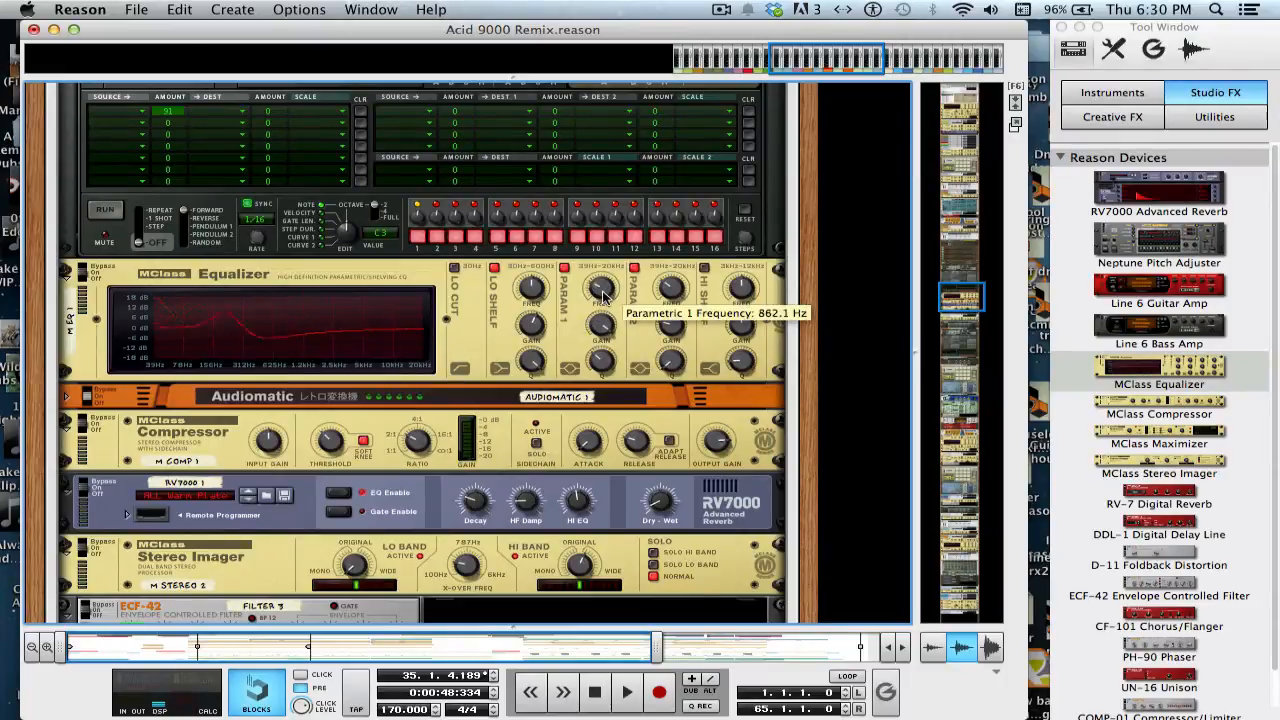
left_click_drag(603, 292, 606, 312)
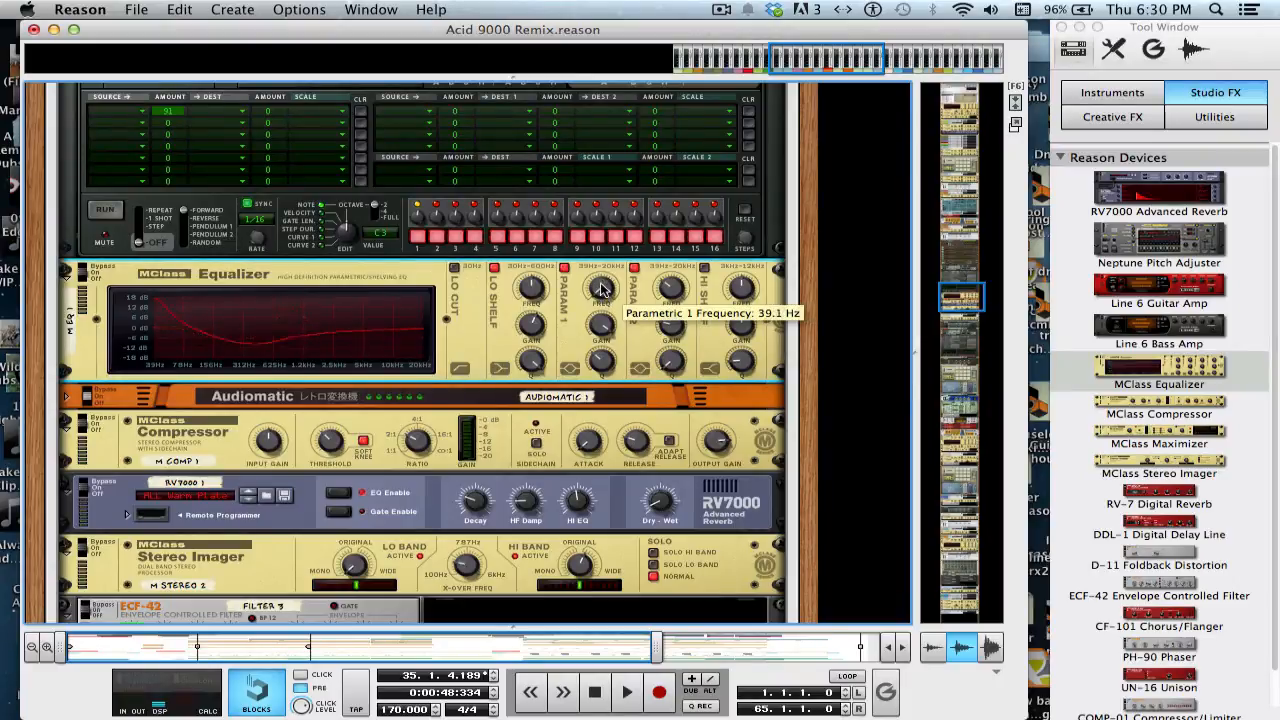
left_click_drag(601, 286, 601, 272)
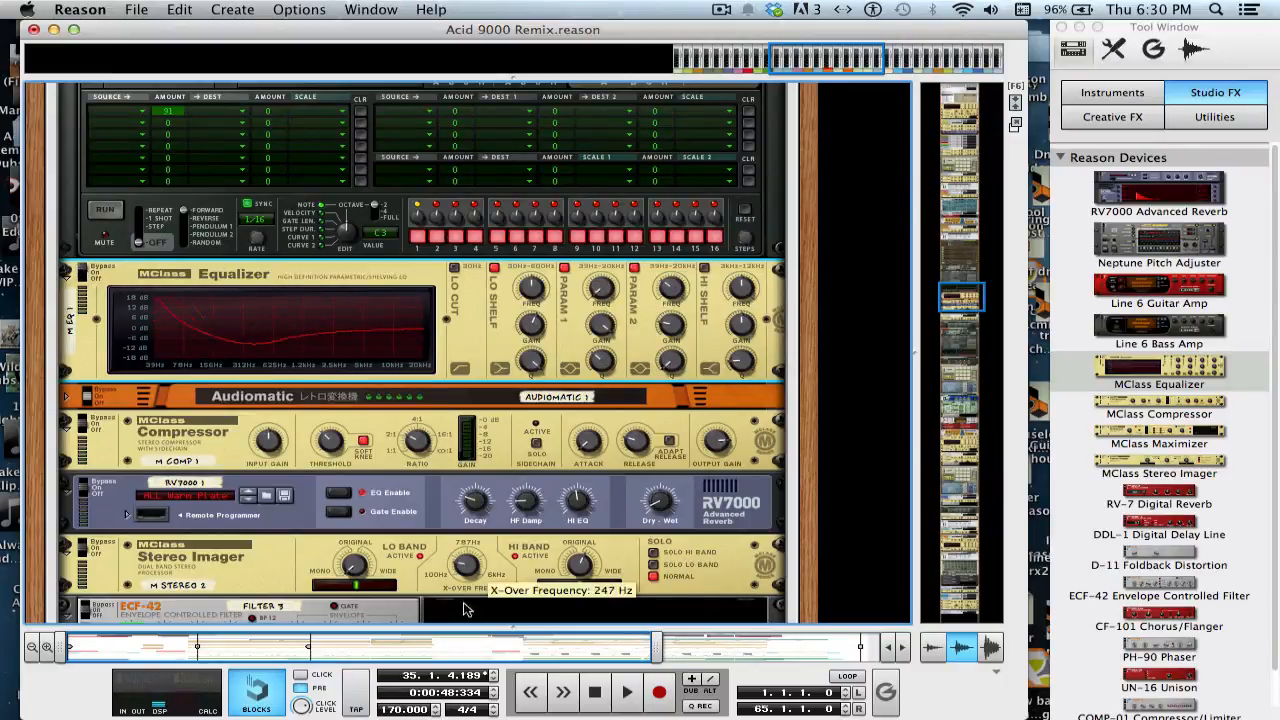
Return to Combinator 2's mix channel in the rack, reveal the sequencer and play the soloed part from bar 33
left_click_drag(955, 298, 858, 244)
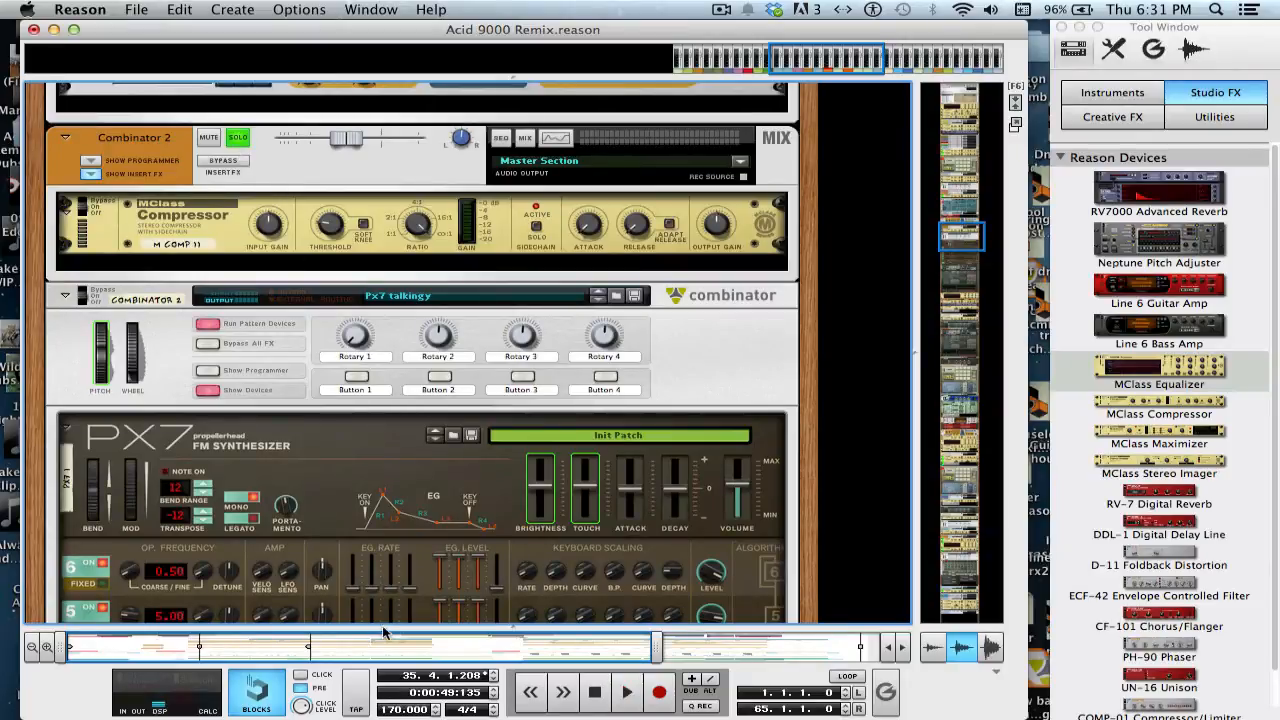
left_click_drag(387, 632, 384, 487)
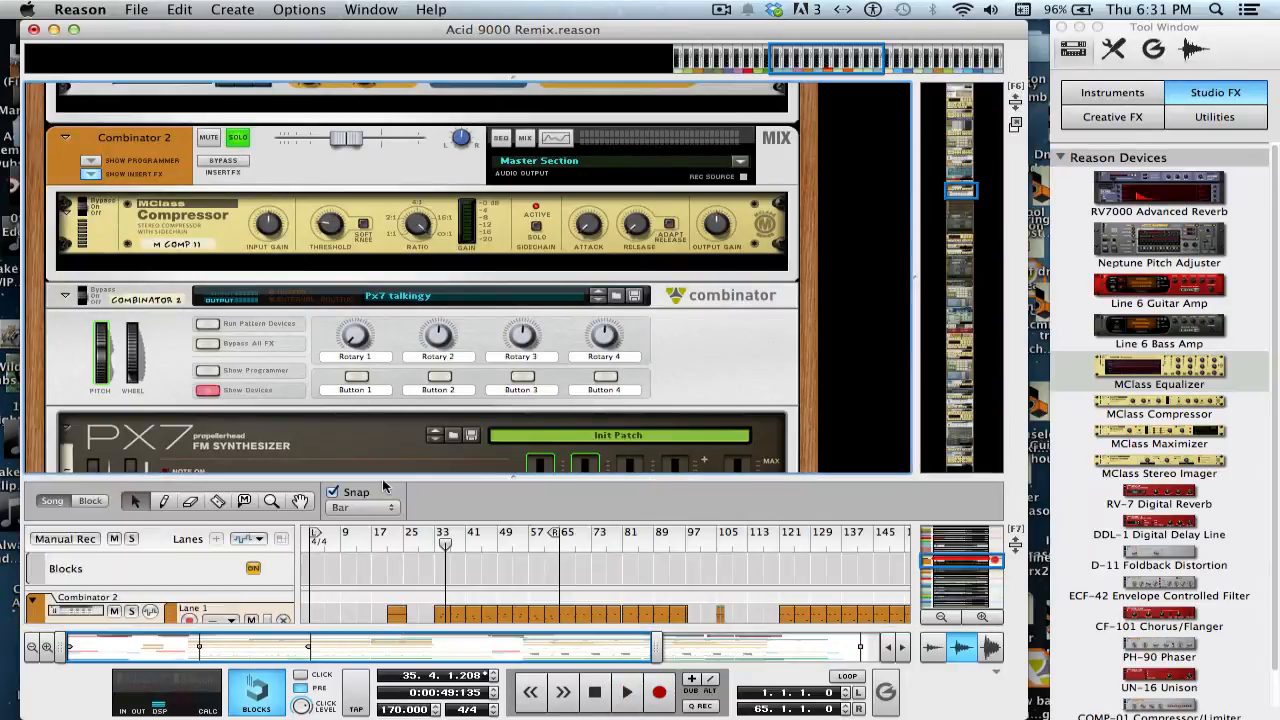
left_click(438, 538)
left_click(434, 533)
key("space")
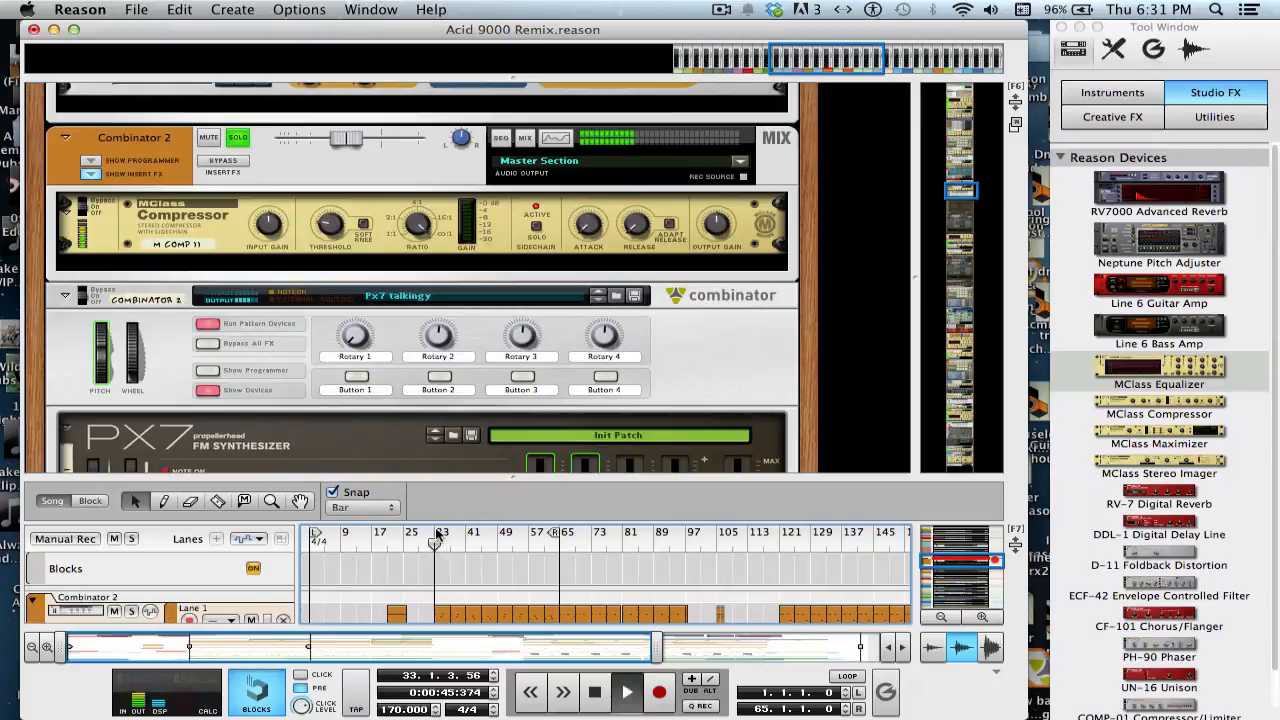
Locate the MClass Equalizer inside Combinator 2, bring the sequencer back and play the soloed part from bar 33
key("space")
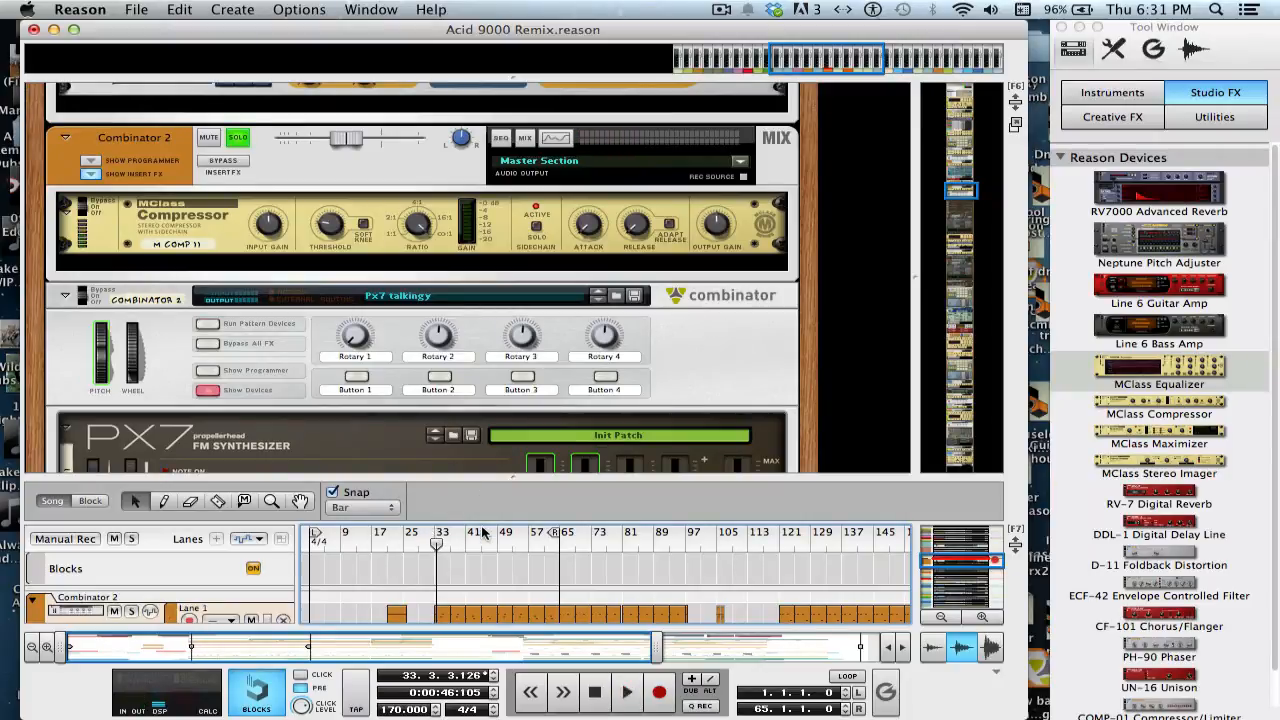
key("F6")
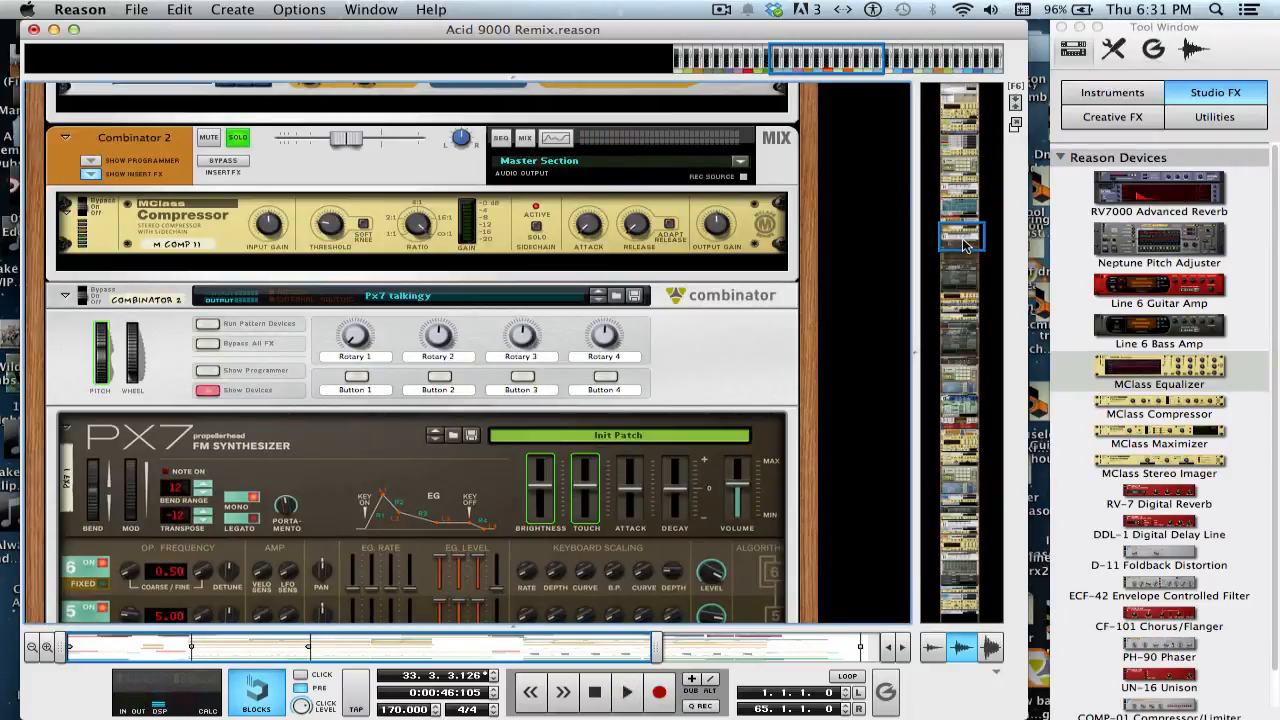
left_click_drag(965, 245, 964, 302)
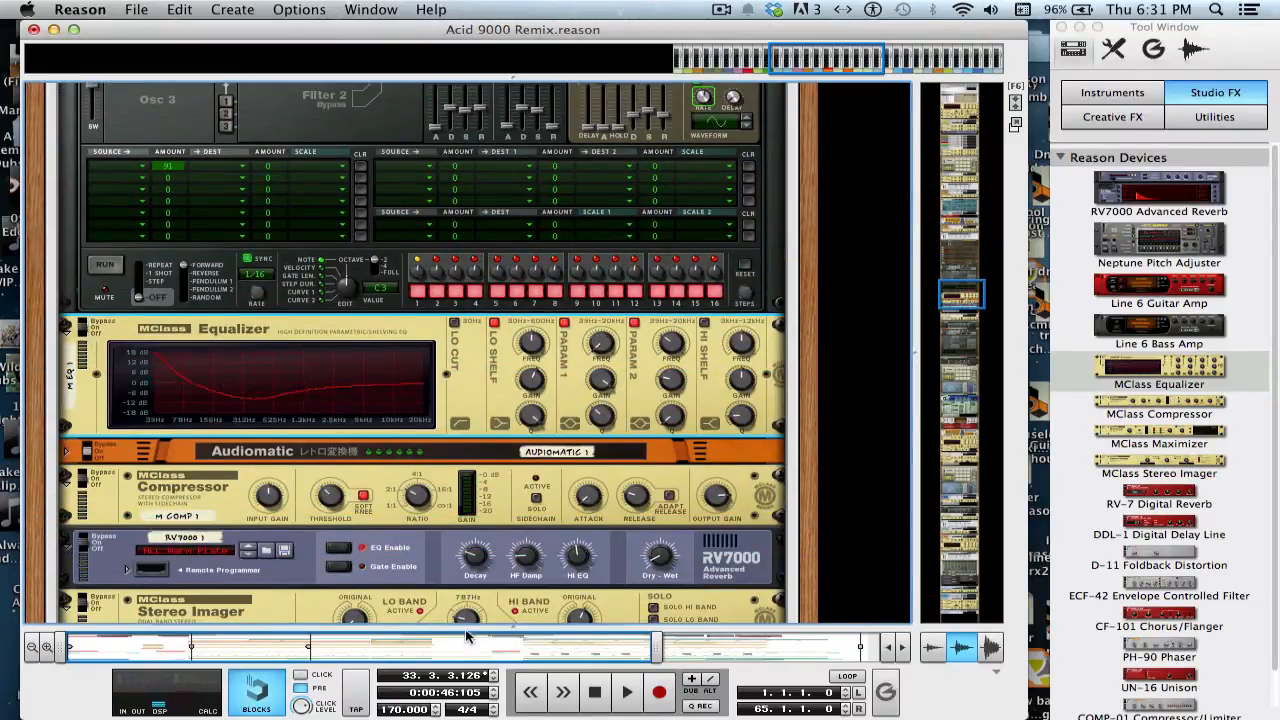
key("F6")
left_click(436, 540)
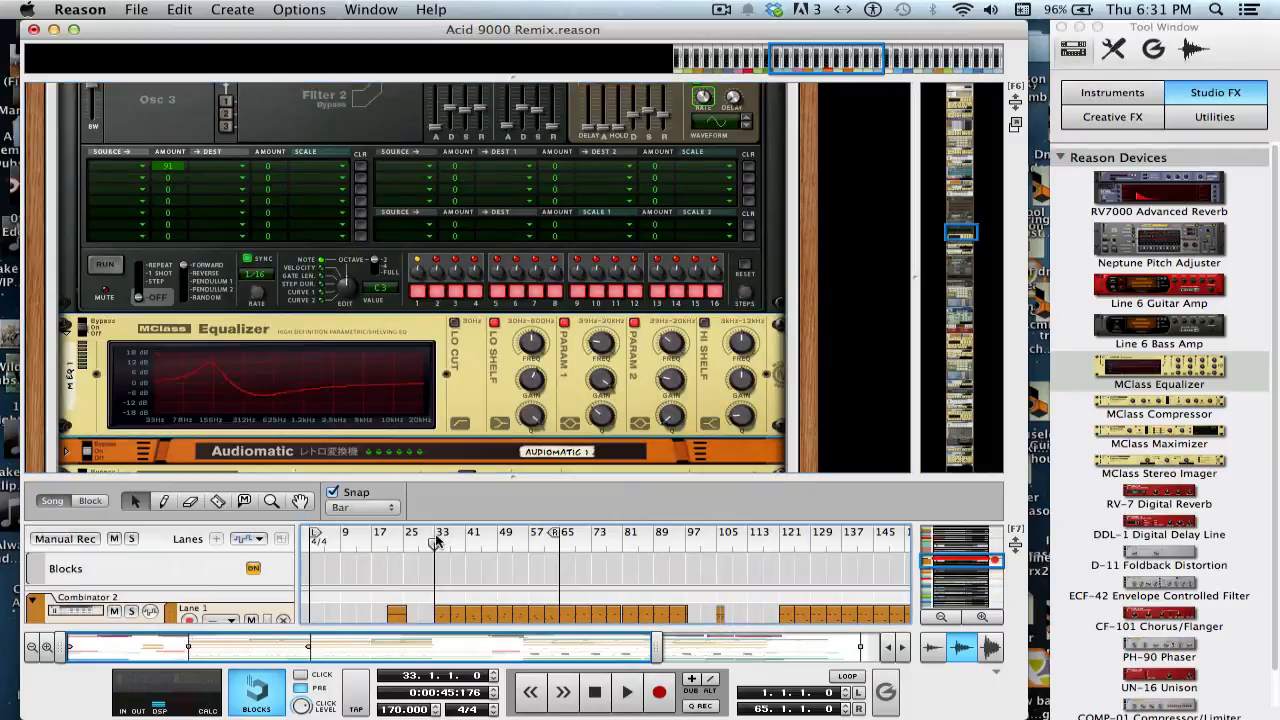
key("space")
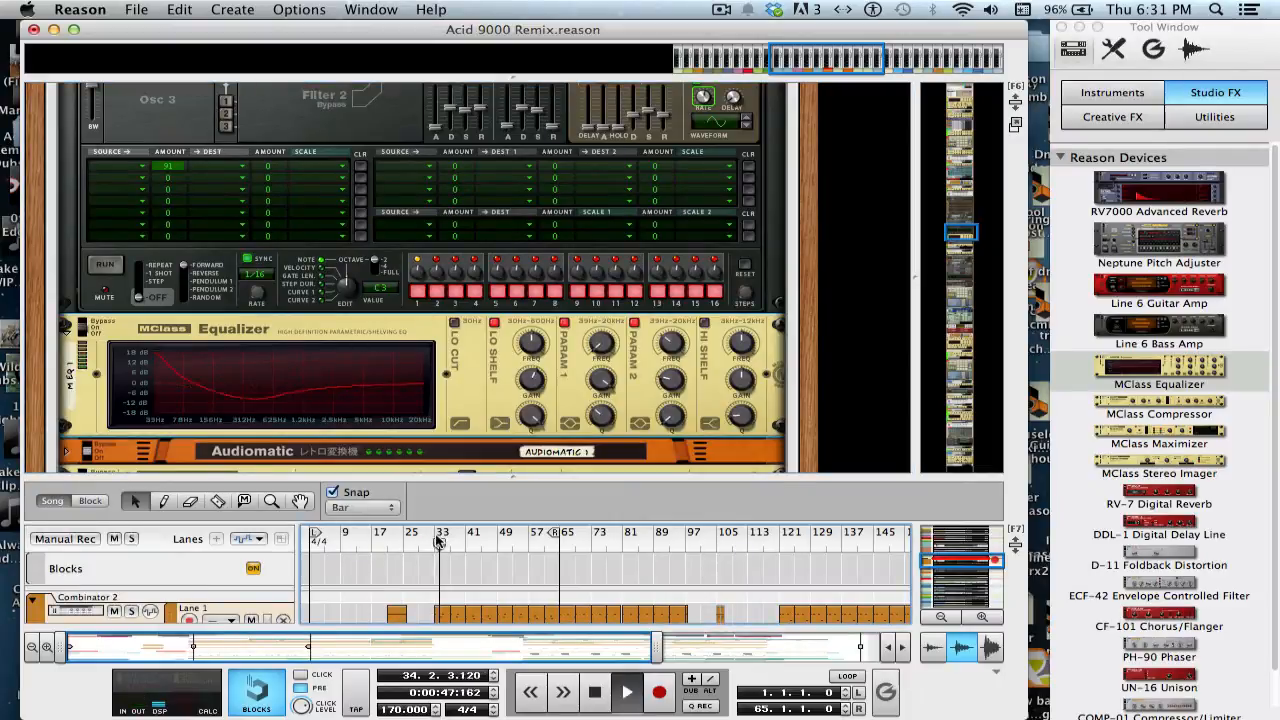
Bypass Combinator 2's MClass Equalizer during playback, switch it back on, and return the stopped song to bar 33
left_click(84, 325)
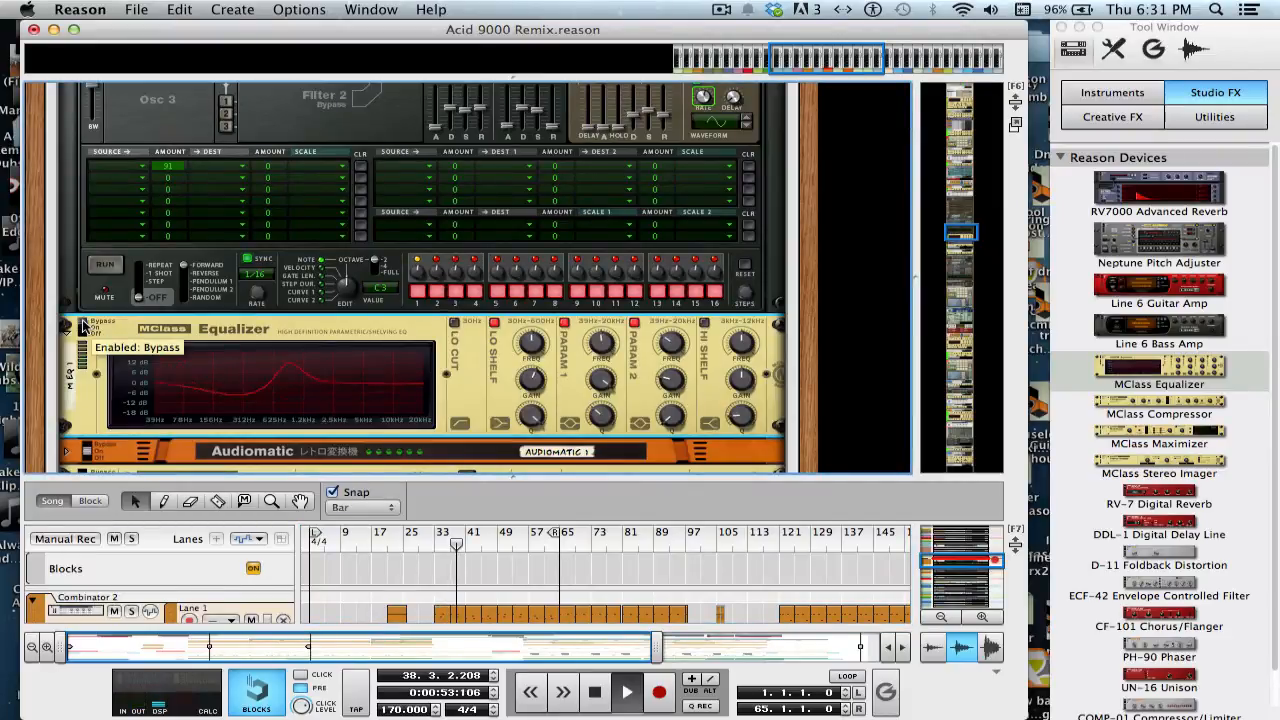
left_click(84, 325)
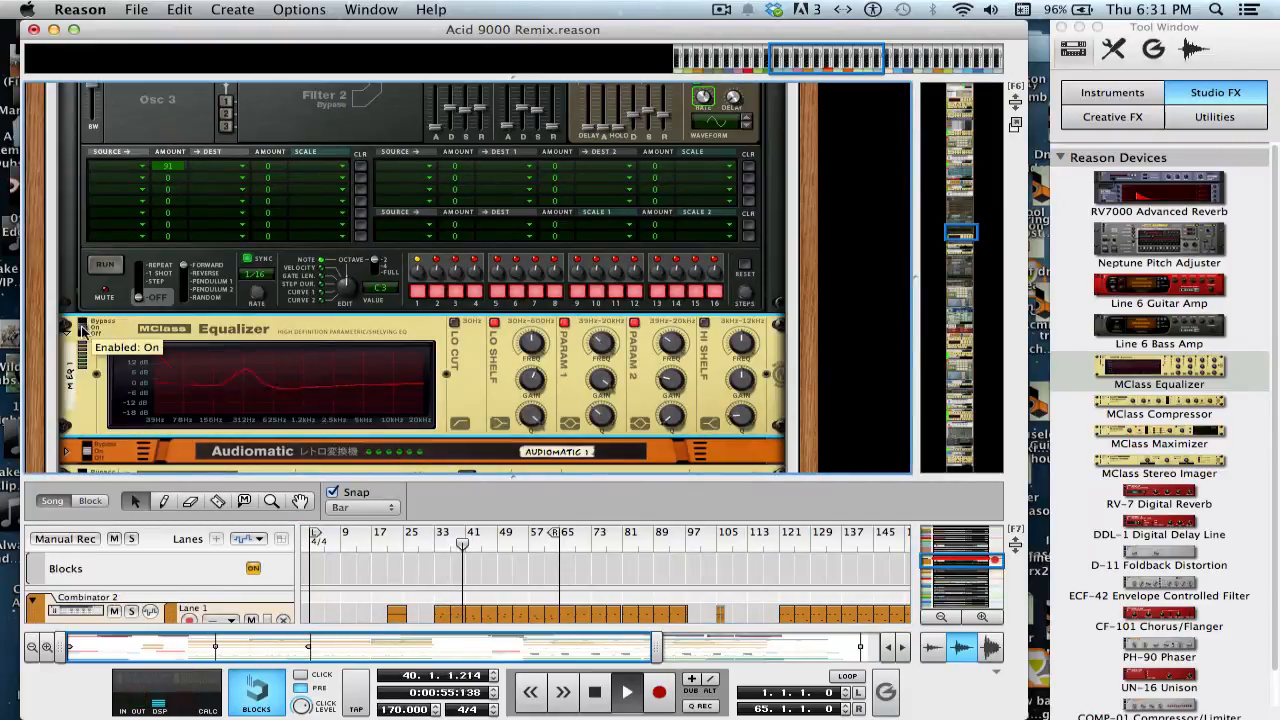
key("space")
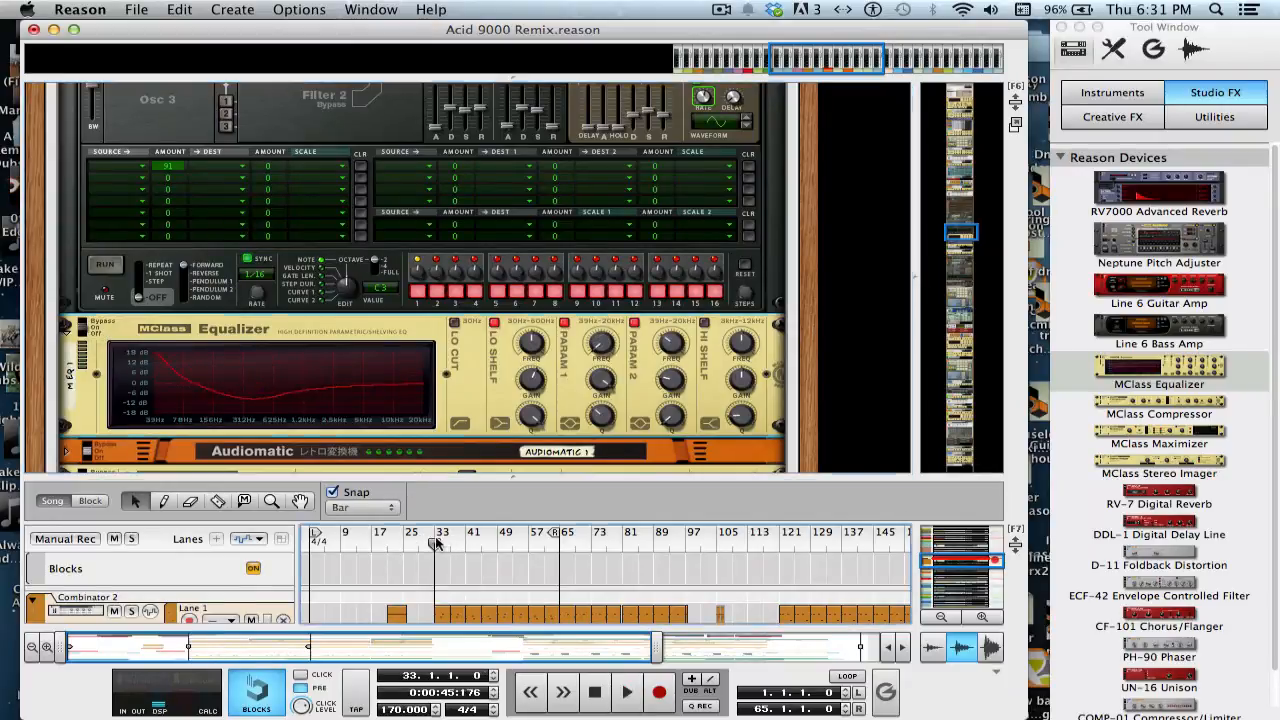
left_click(436, 543)
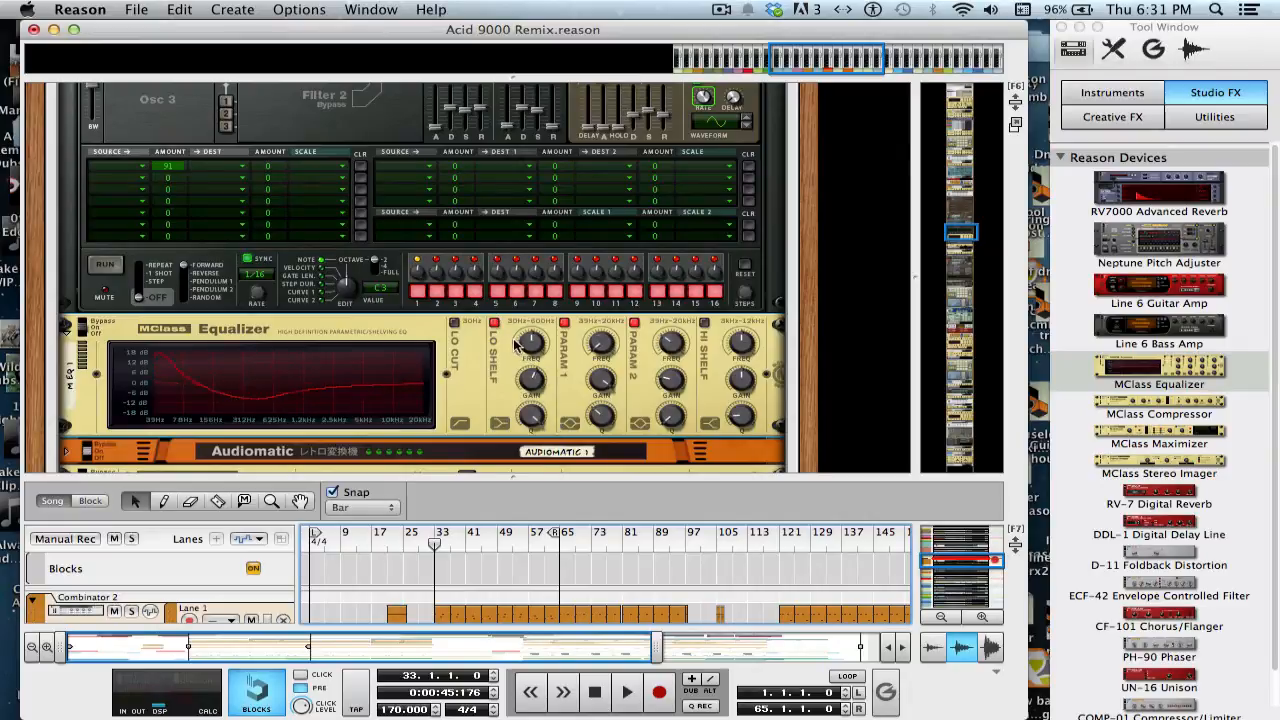
Toggle the equalizer's Parametric 1 band off and on, play the part with Parametric 2 disabled, and re-enable that band
mouse_move(536, 383)
mouse_move(679, 428)
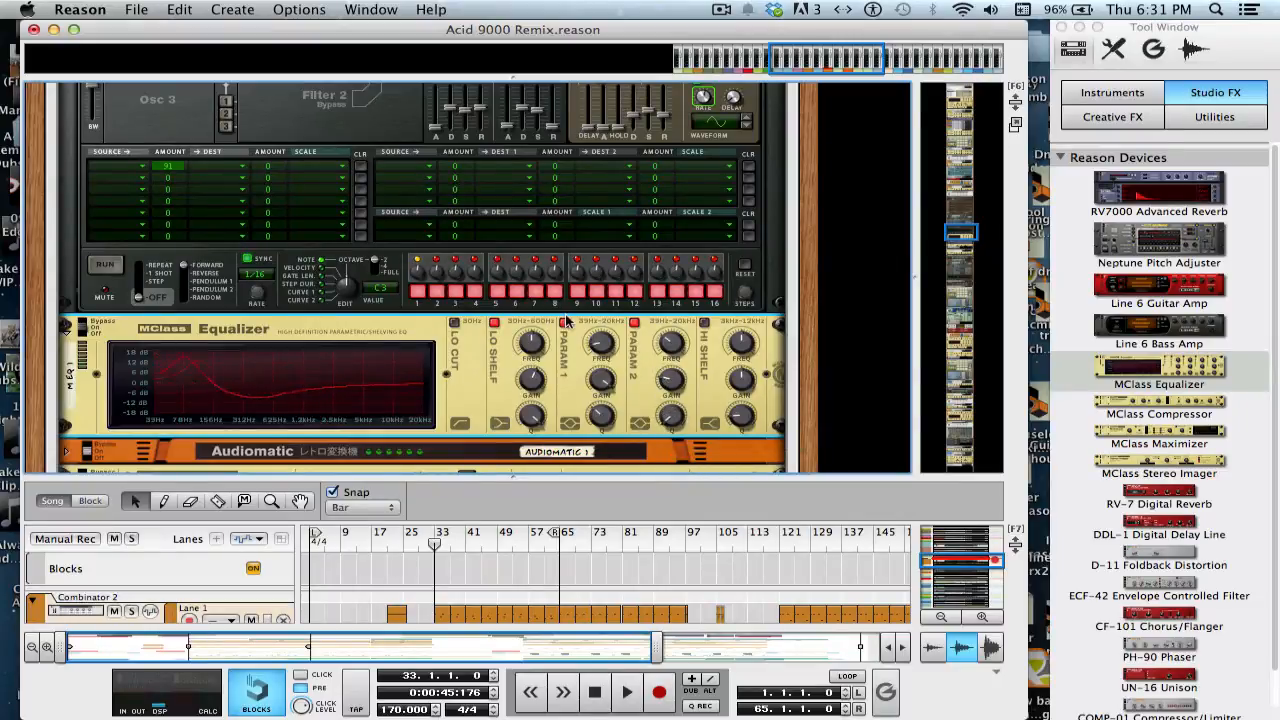
left_click(565, 322)
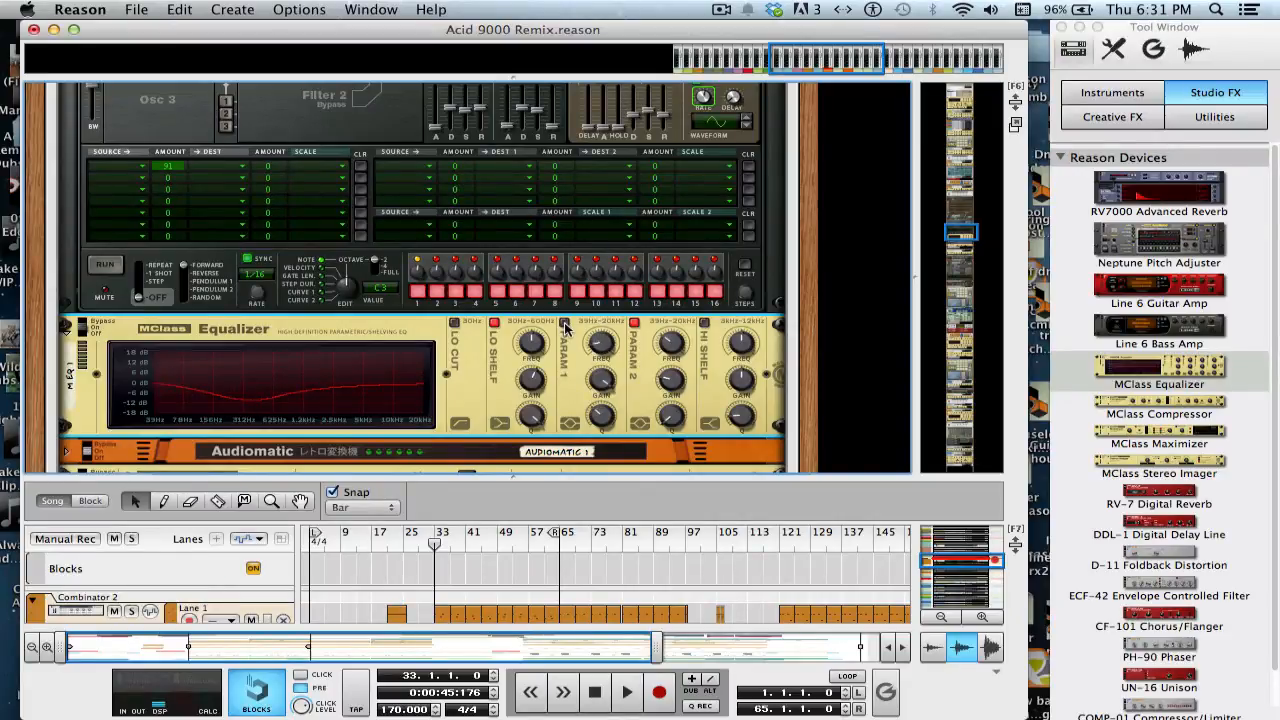
left_click(564, 323)
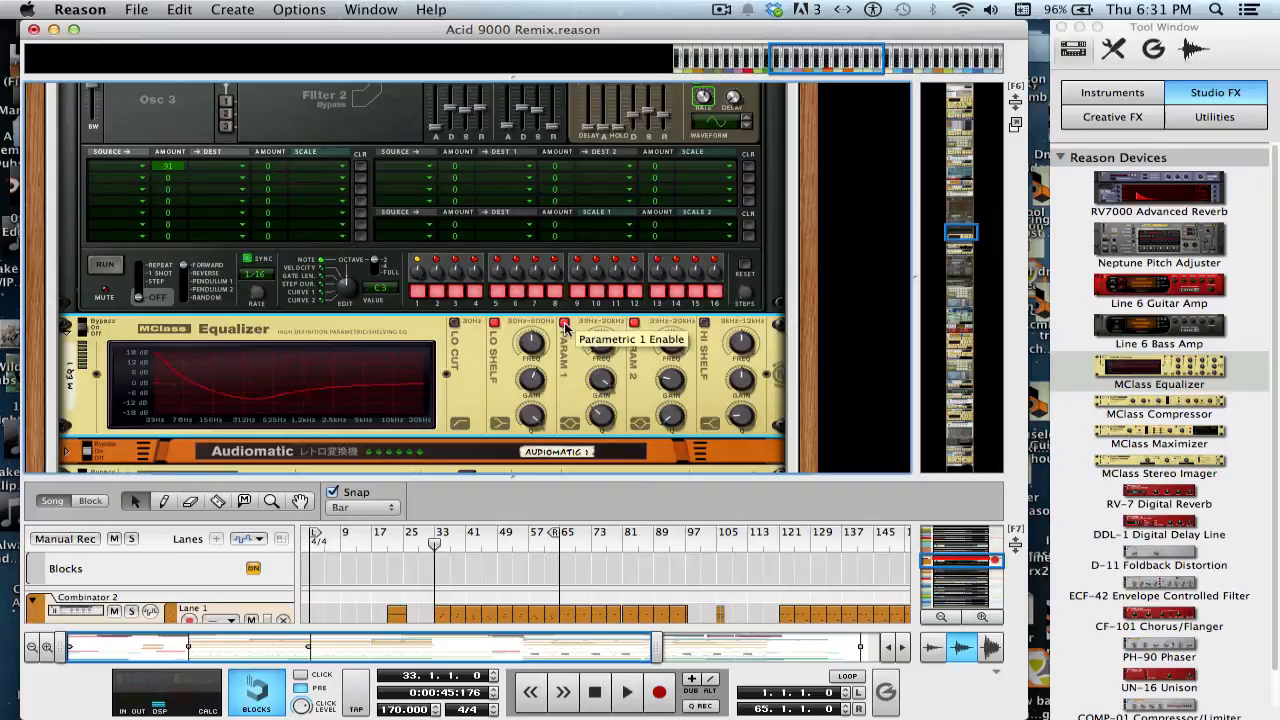
left_click(634, 322)
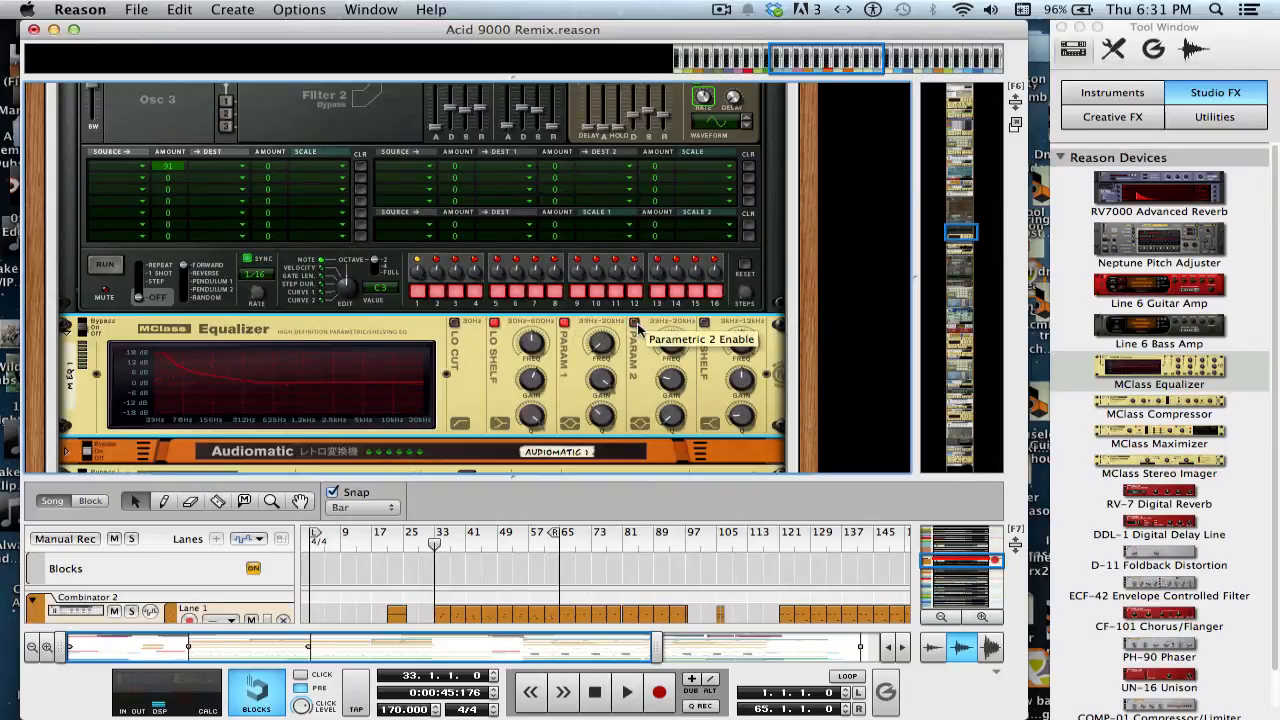
key("space")
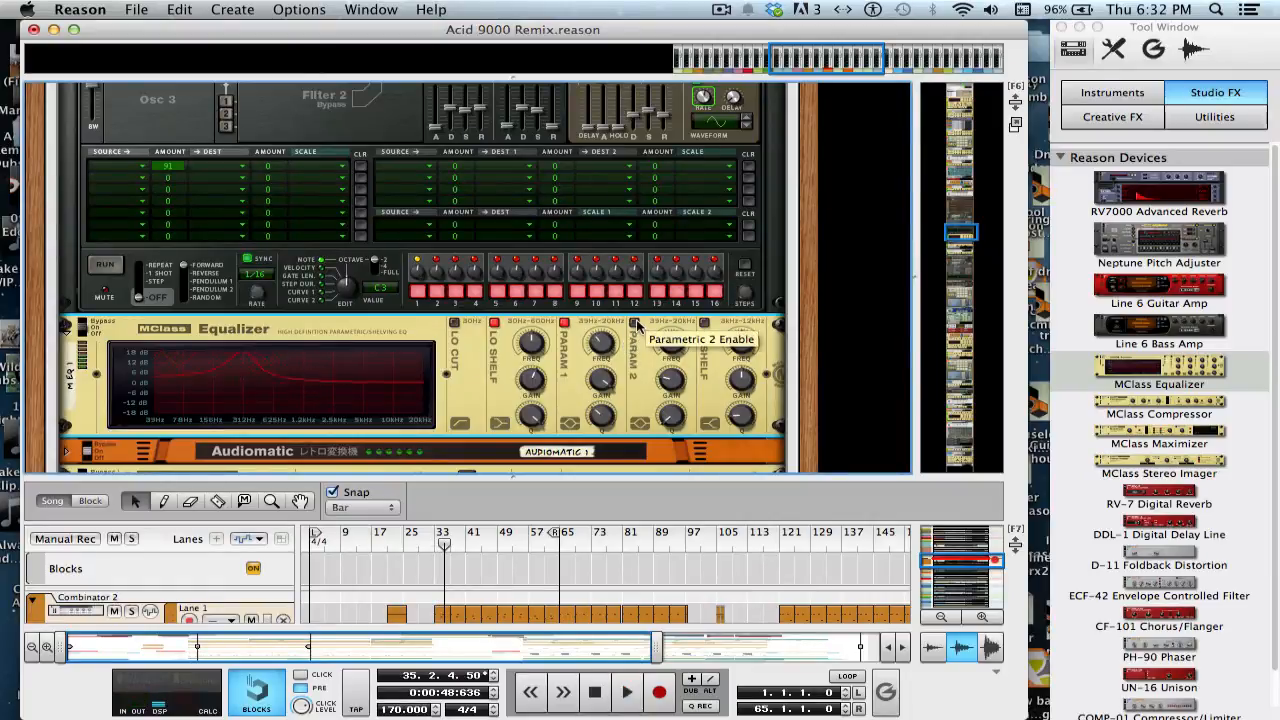
left_click(637, 325)
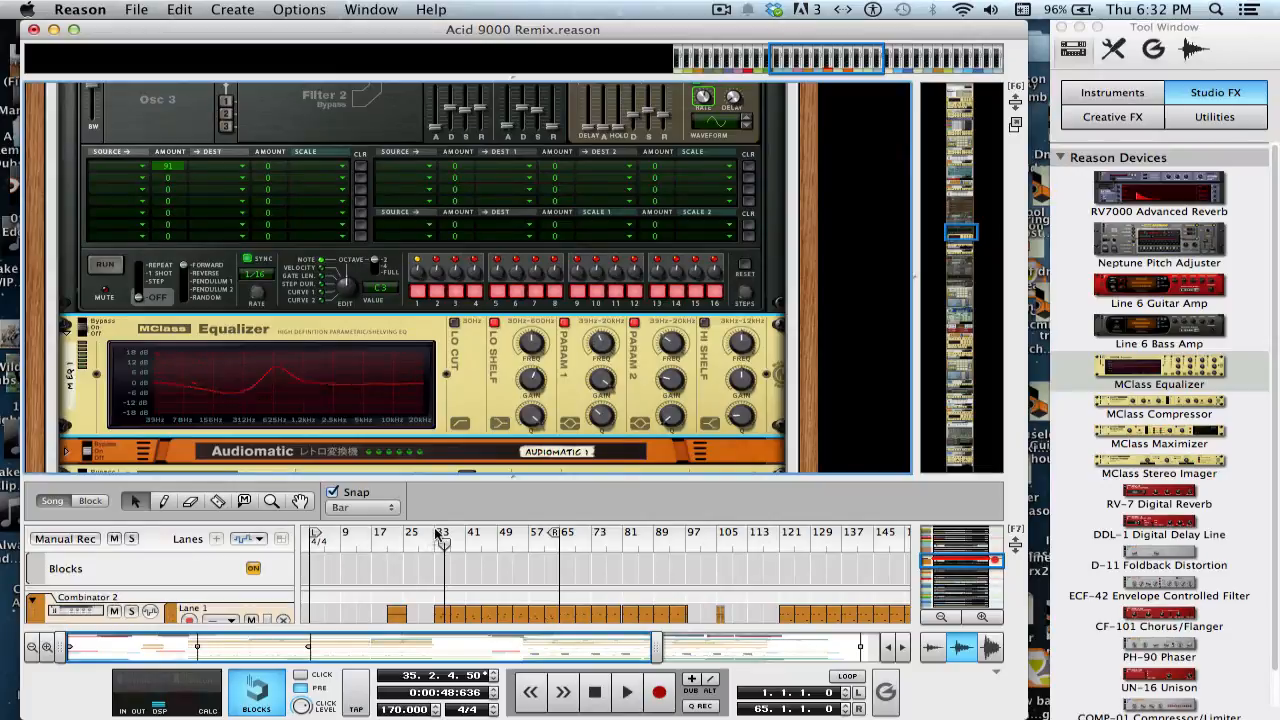
Play the soloed Combinator 2 part with both parametric bands of the equalizer enabled
key("space")
key("space")
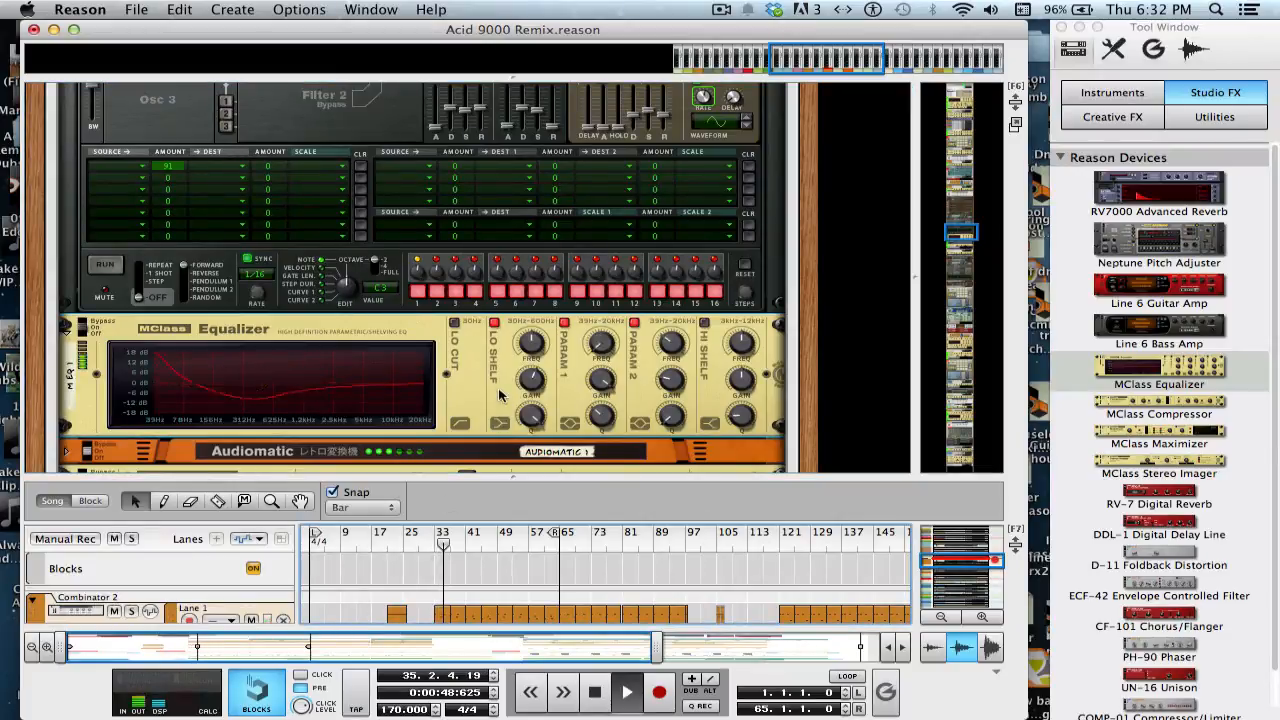
key("space")
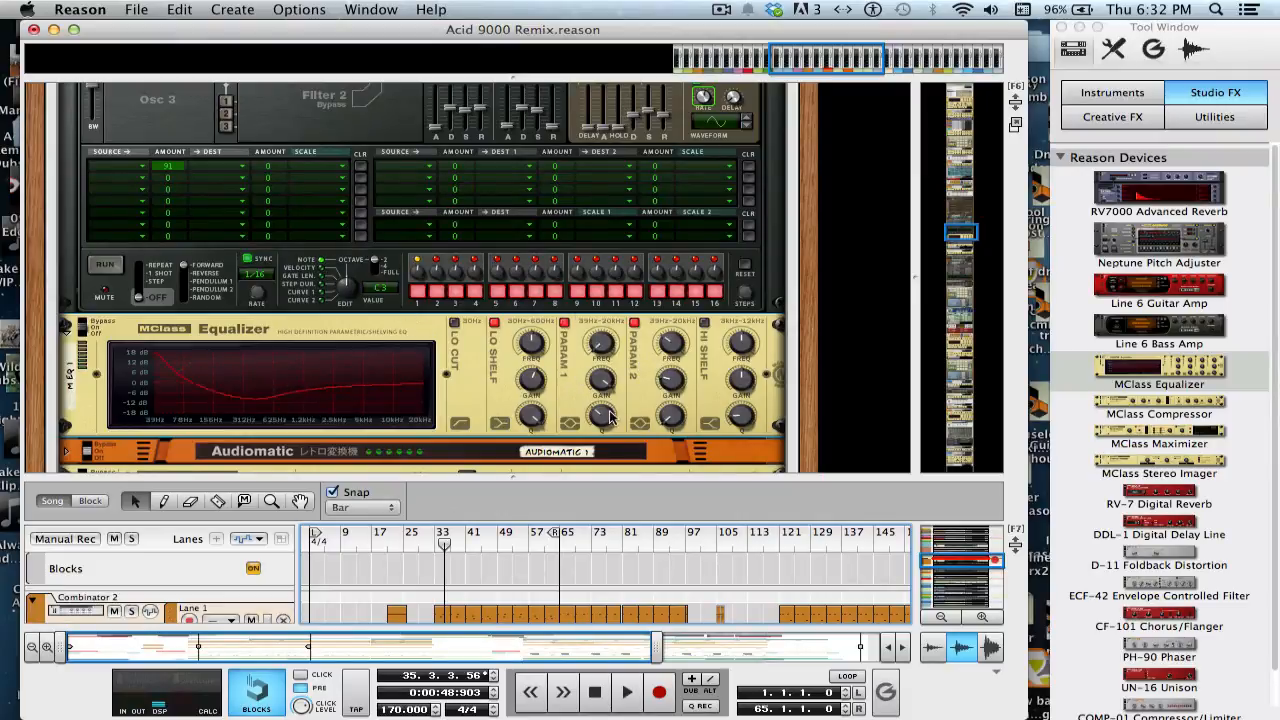
key("space")
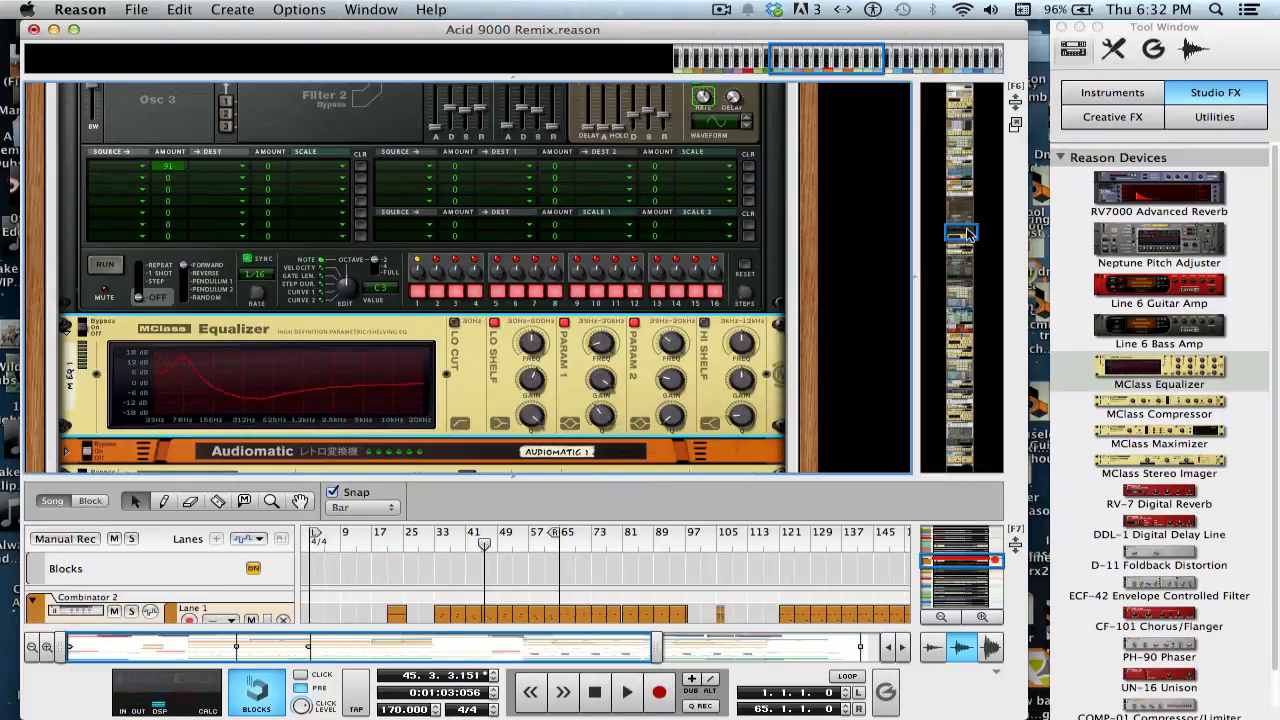
Close the Acid 9000 Remix song without saving its changes
left_click_drag(968, 236, 968, 238)
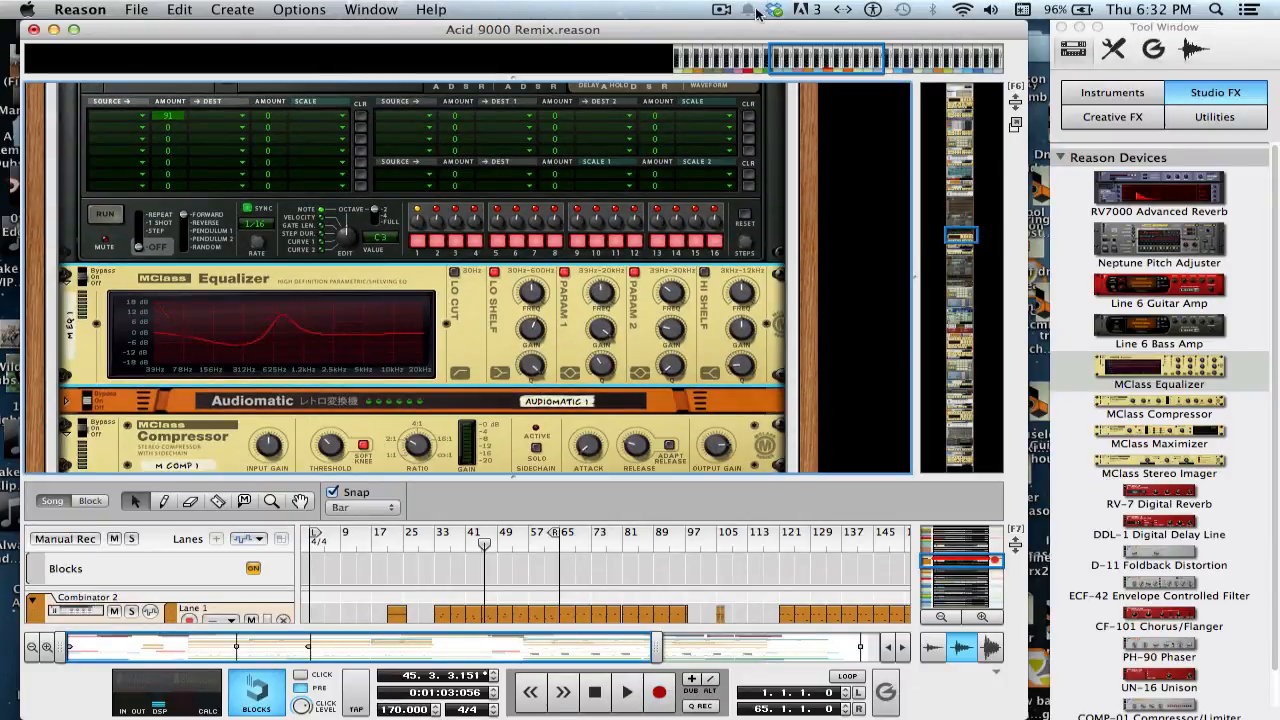
left_click(722, 9)
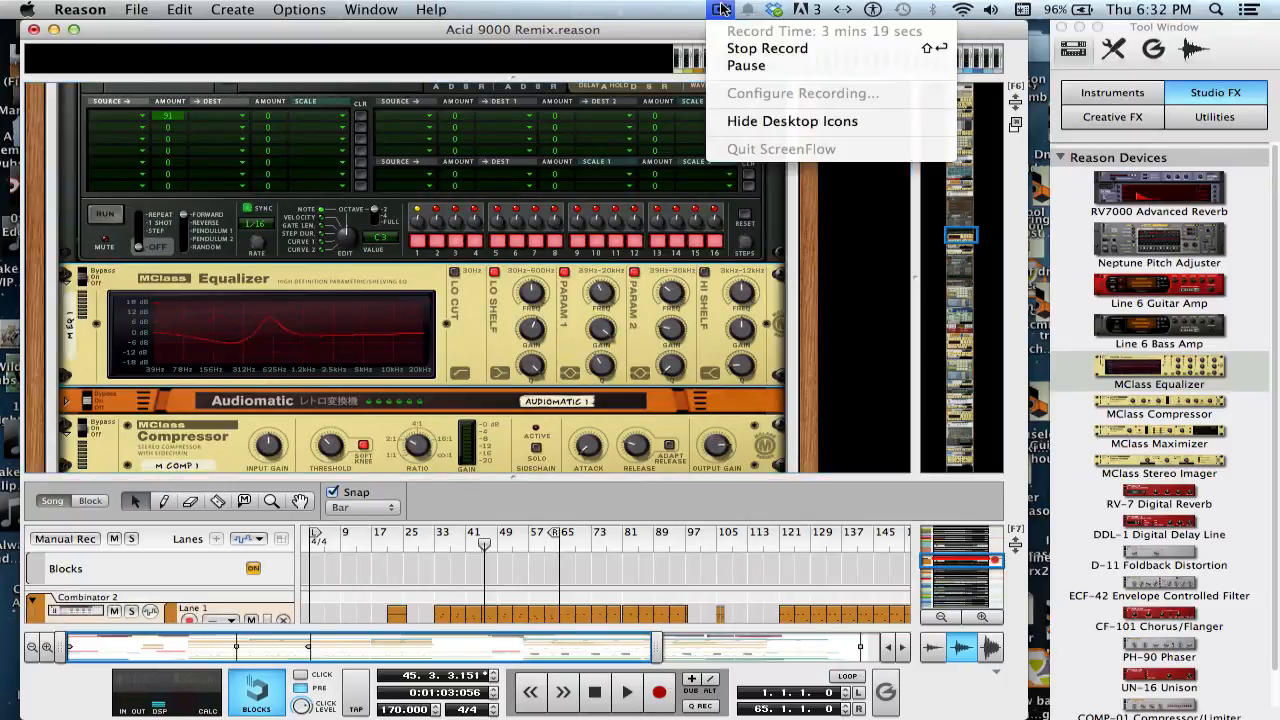
left_click(292, 32)
left_click(33, 29)
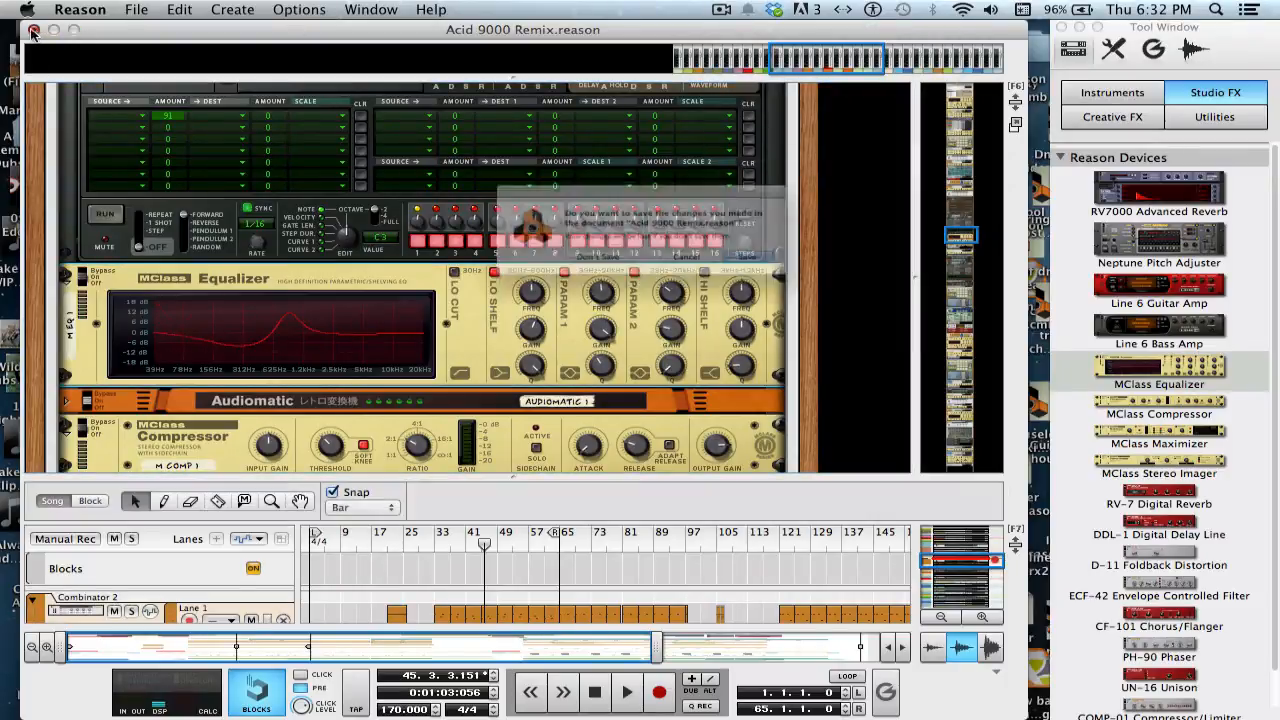
left_click(547, 275)
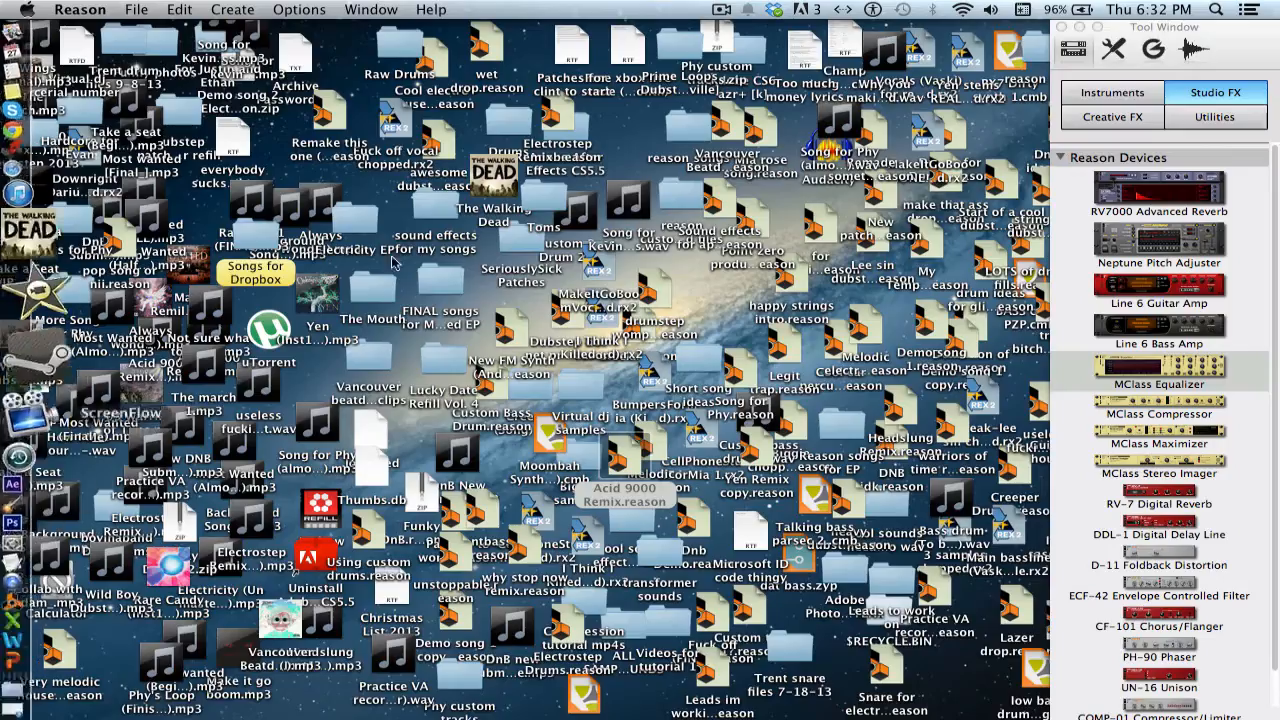
mouse_move(2, 540)
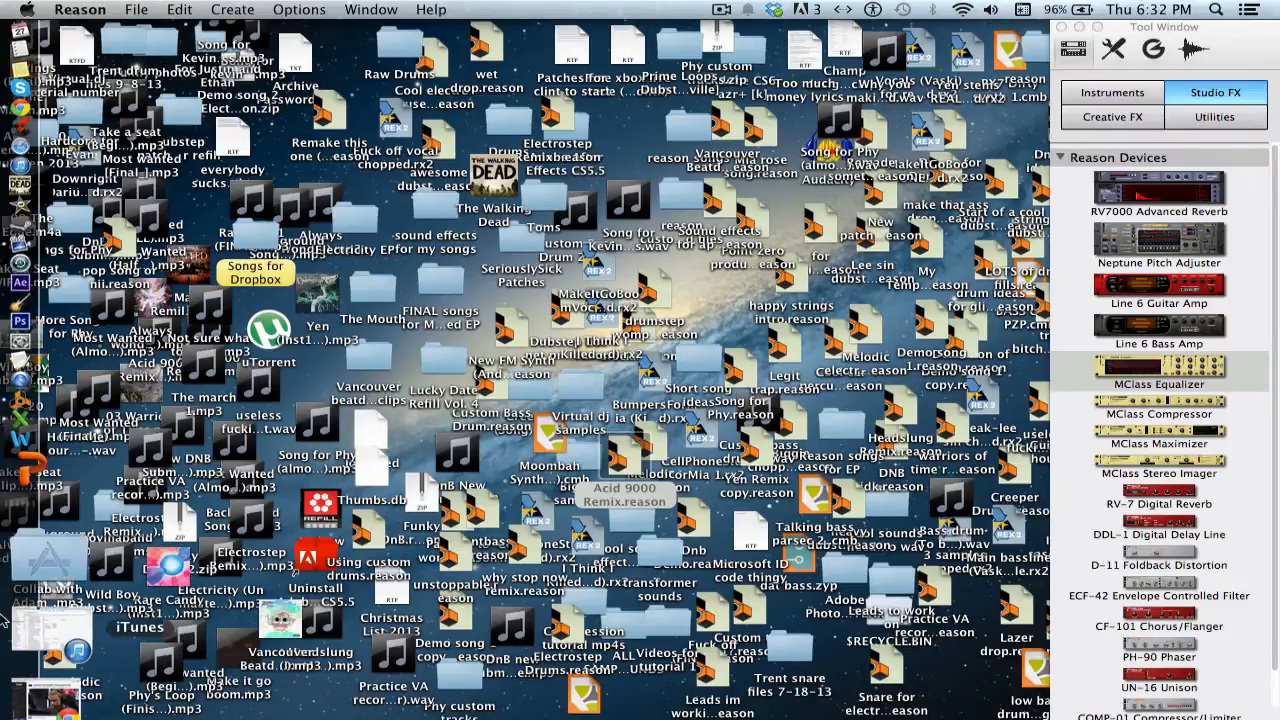
left_click(14, 662)
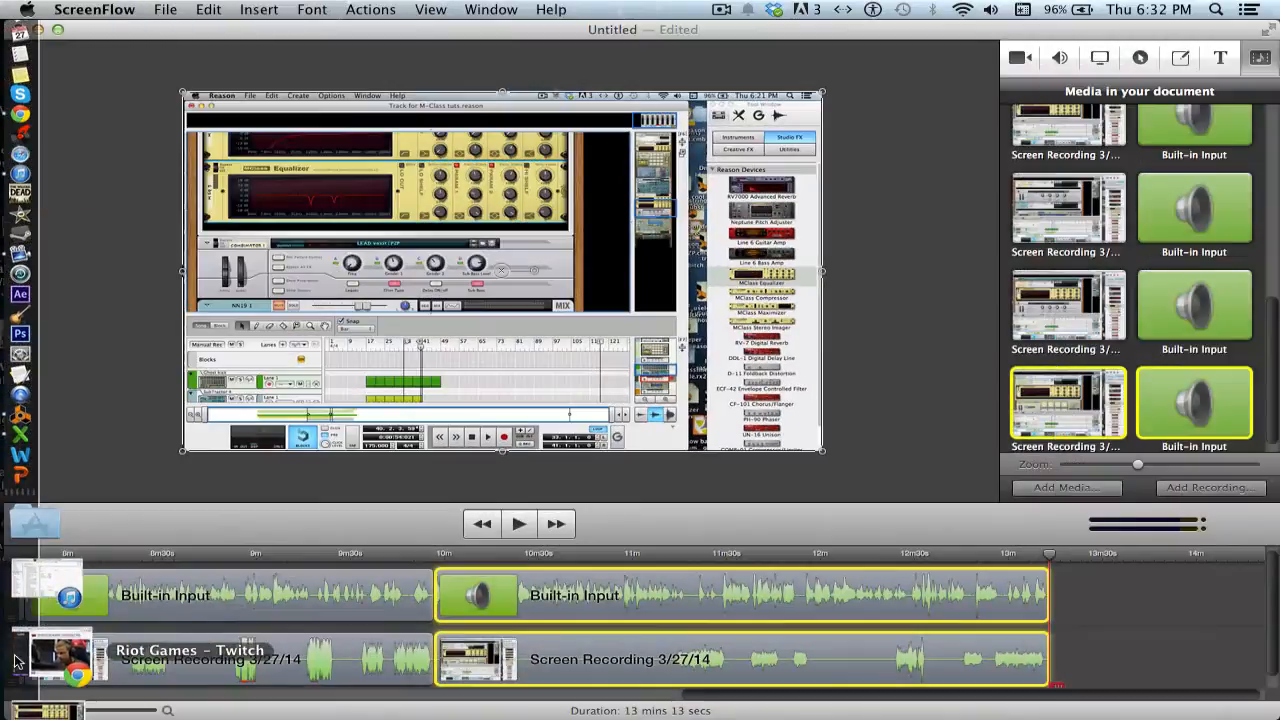
left_click(38, 30)
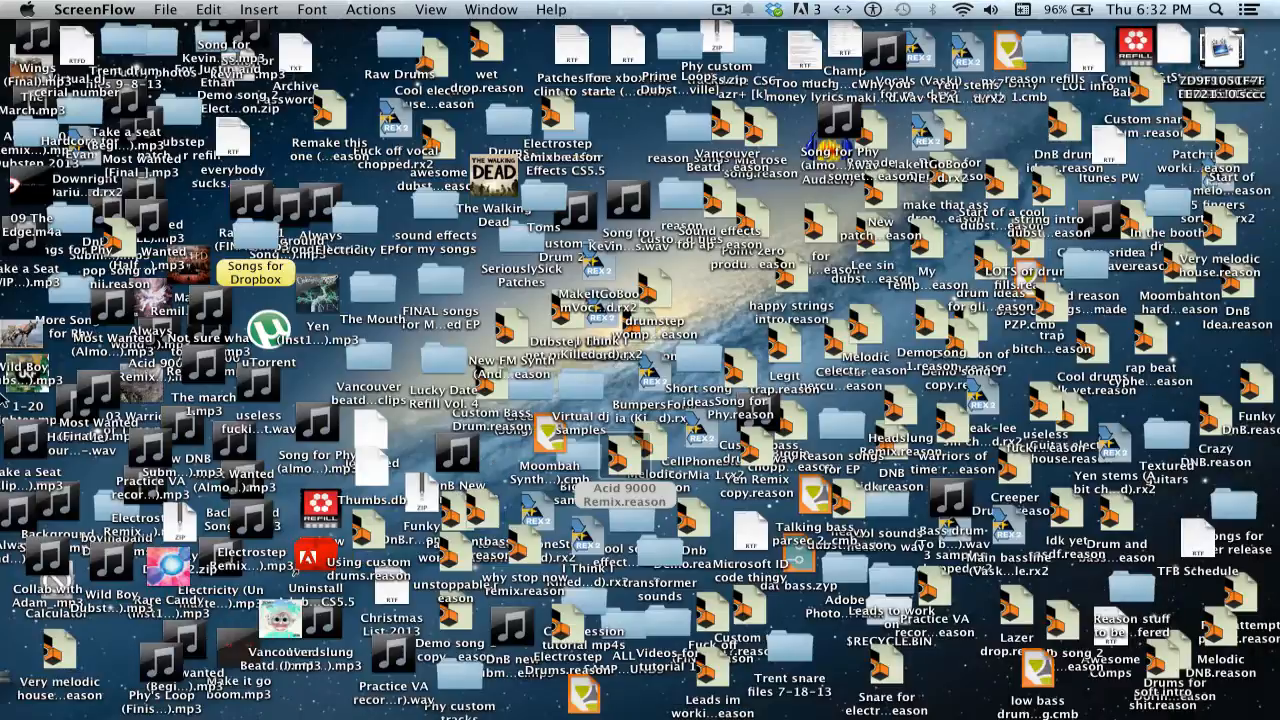
Bring back the Track for M-Class tuts song and show Kong 1's MClass Equalizer in the rack
mouse_move(5, 640)
left_click(10, 663)
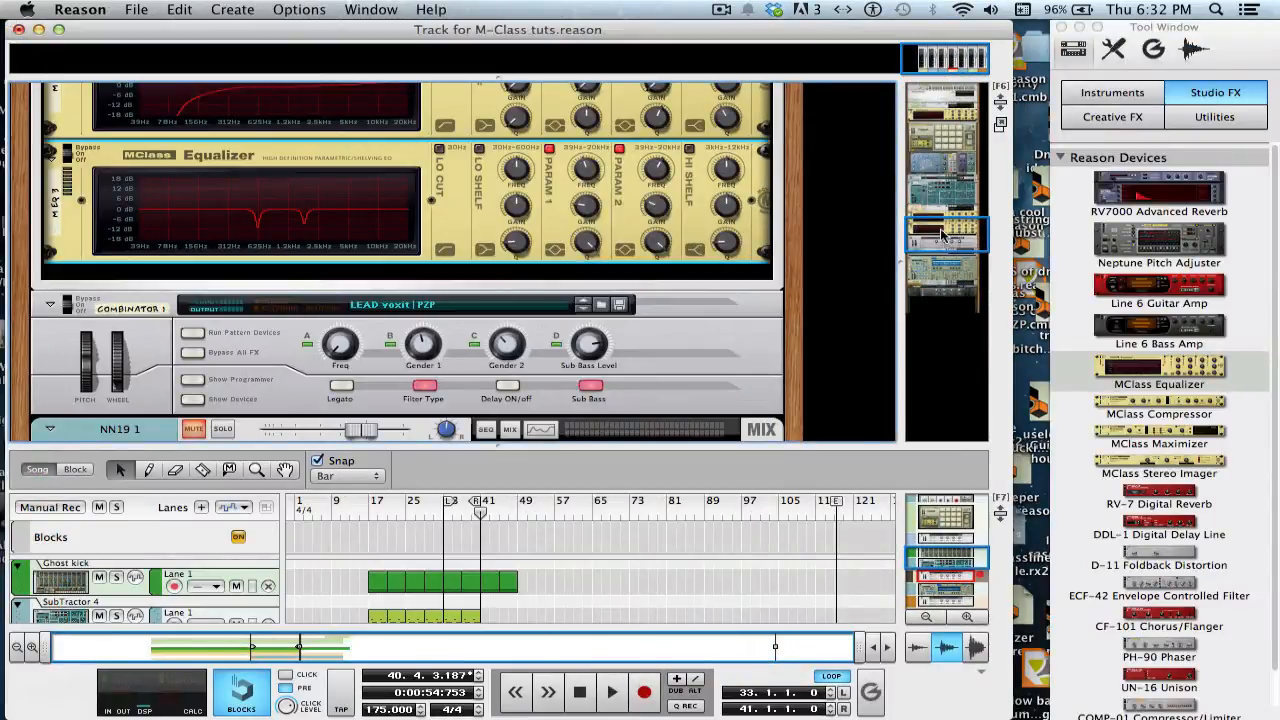
left_click_drag(942, 235, 928, 113)
left_click_drag(940, 195, 946, 118)
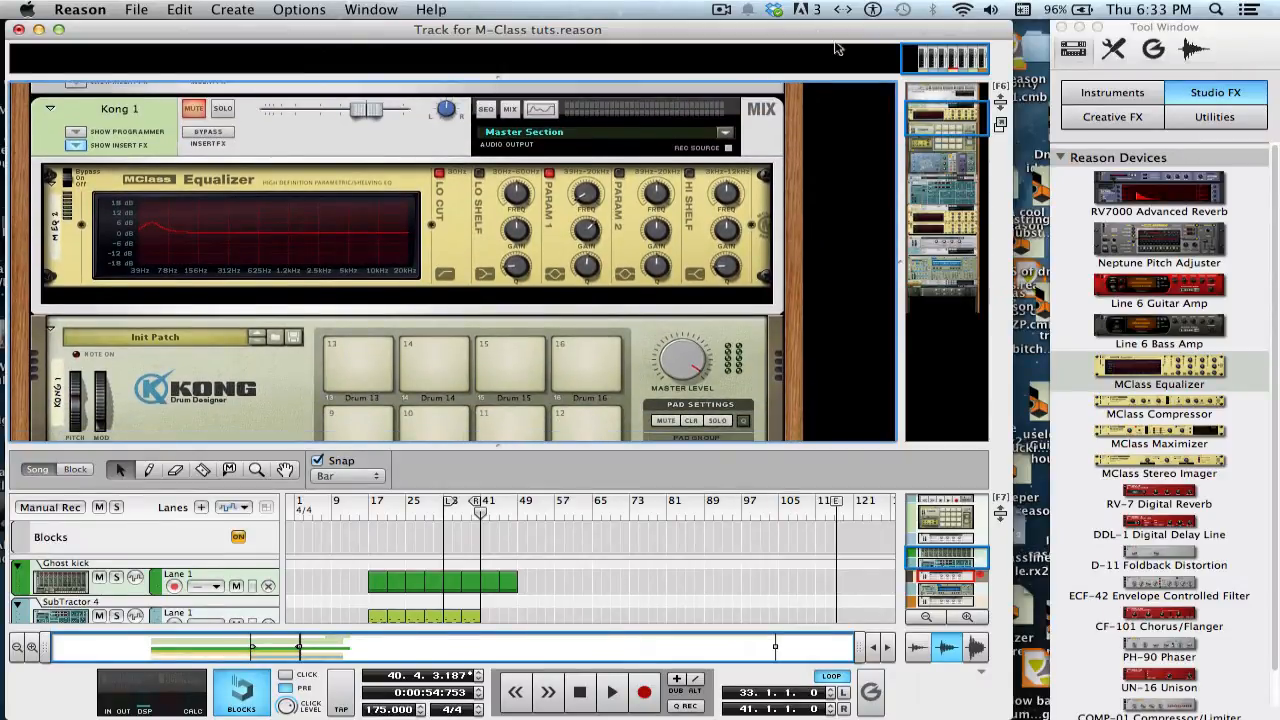